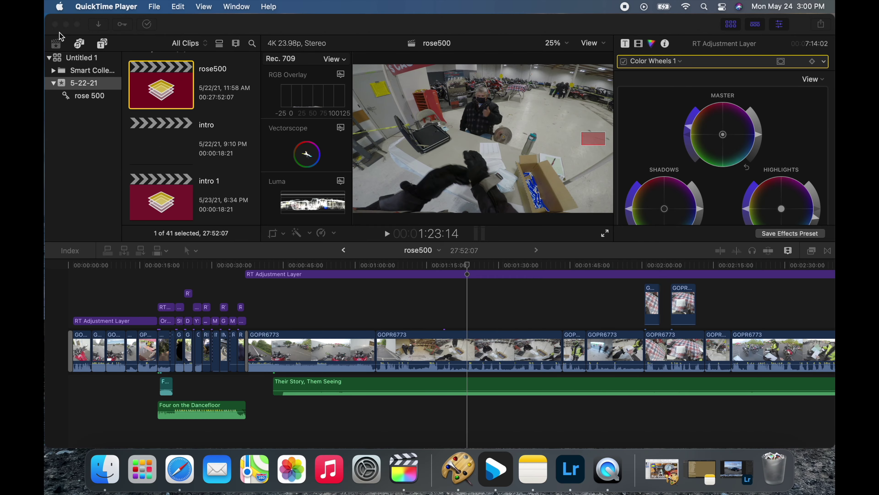
Minimize the Final Cut Pro window and switch to Adobe Lightroom
click(66, 24)
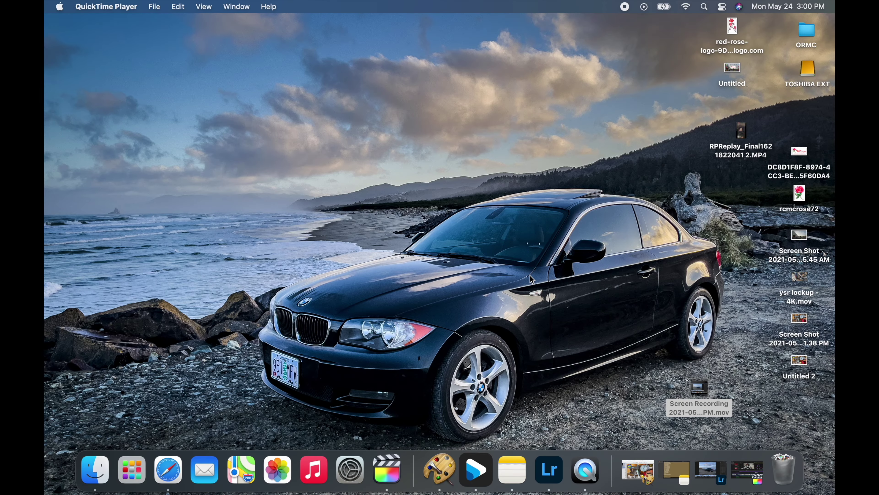
click(553, 472)
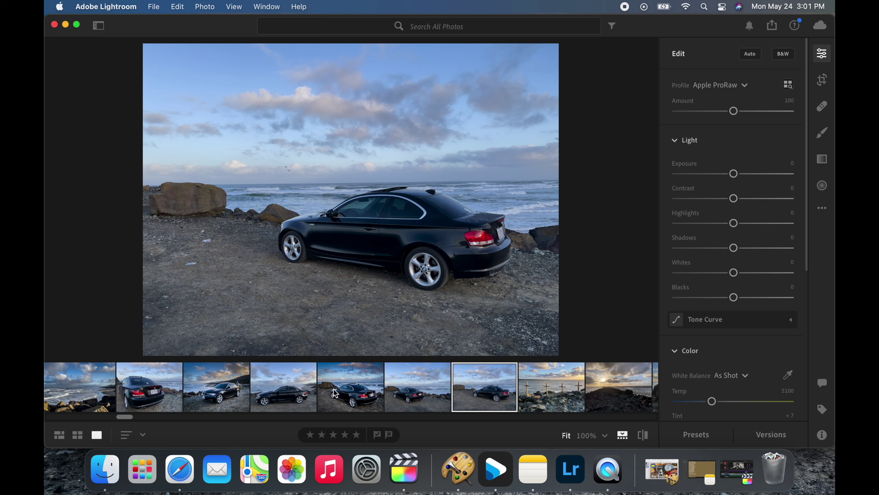
Find and open the photo of the grey-and-yellow motorcycle parked in front of two men
scroll(335, 393, left, 15)
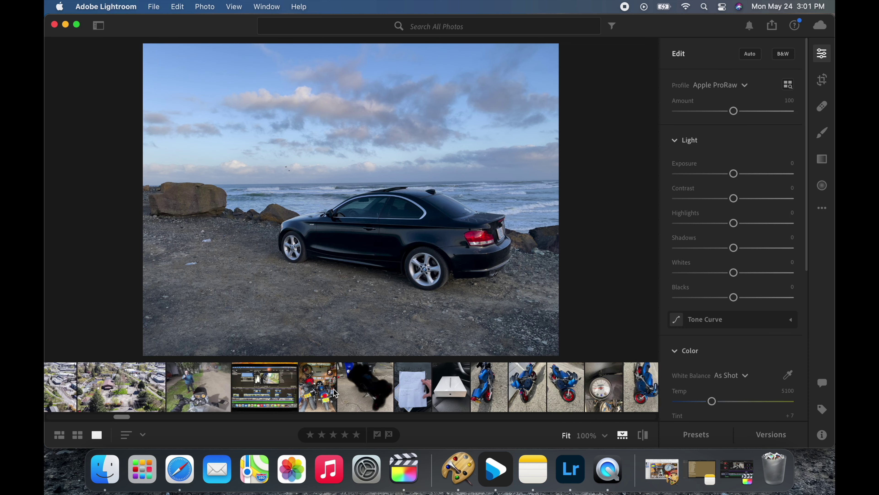
scroll(335, 393, left, 15)
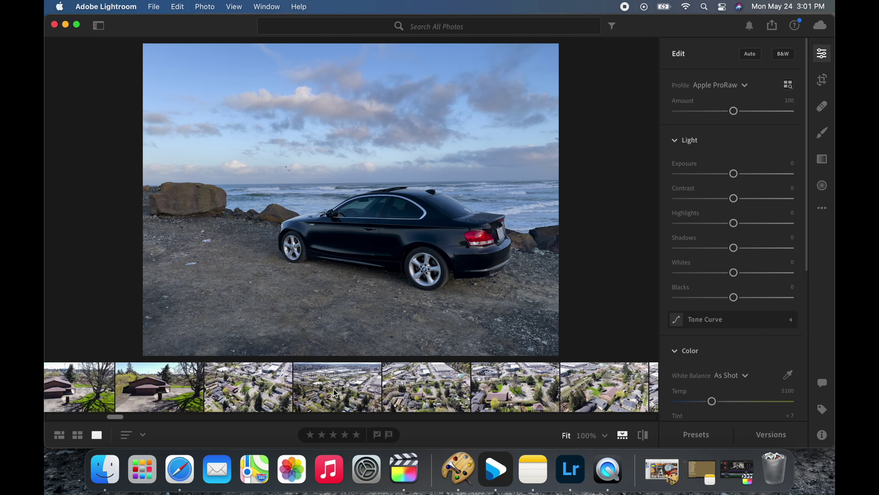
scroll(335, 393, left, 10)
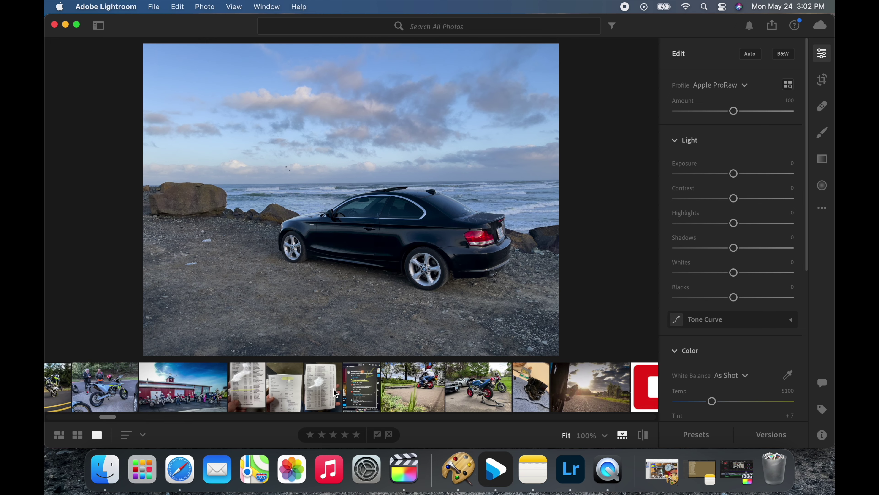
scroll(335, 394, left, 5)
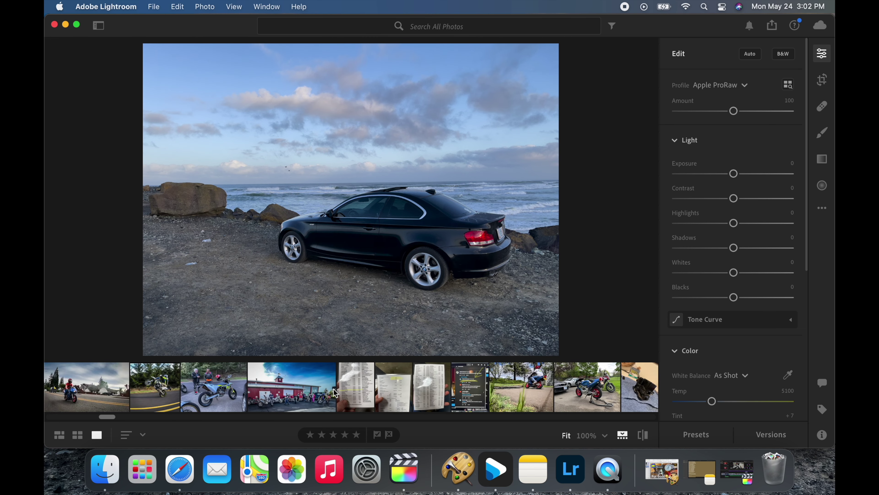
scroll(335, 393, left, 3)
click(335, 393)
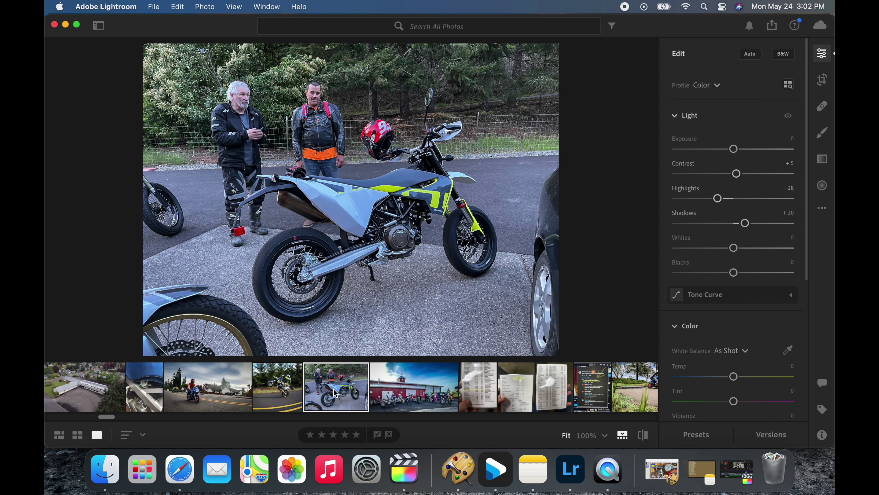
Browse the filmstrip toward its beginning, looking over the motorcycle, road, food and aerial photos
scroll(334, 394, left, 2)
scroll(333, 390, left, 5)
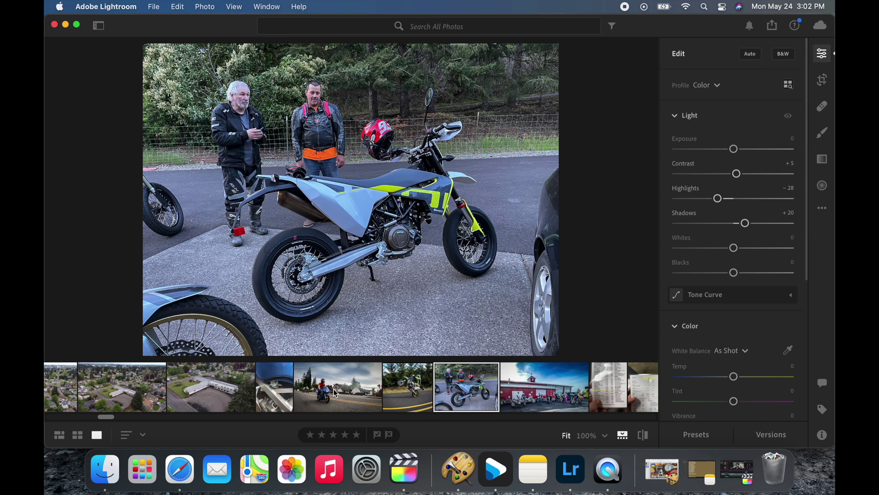
scroll(334, 392, right, 5)
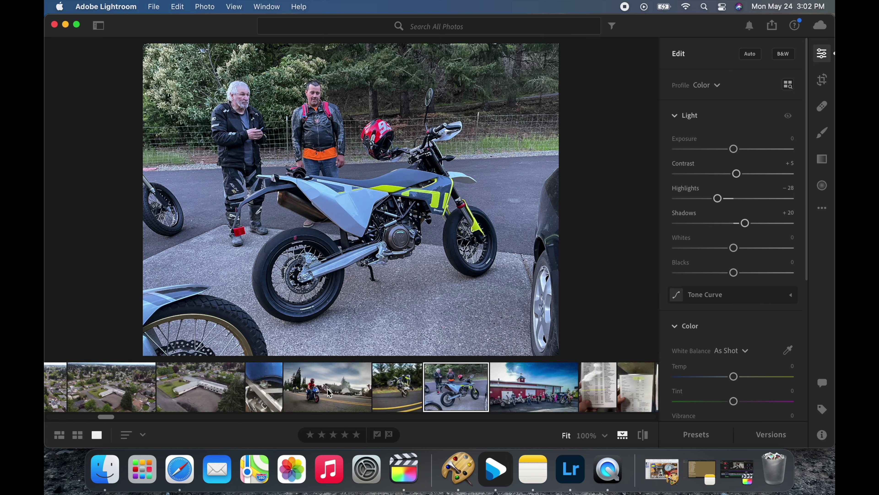
scroll(317, 393, left, 5)
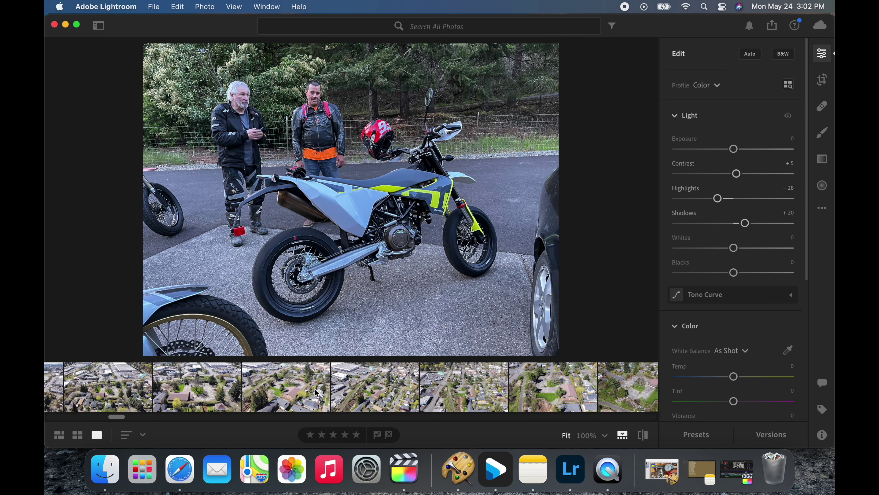
scroll(317, 392, right, 5)
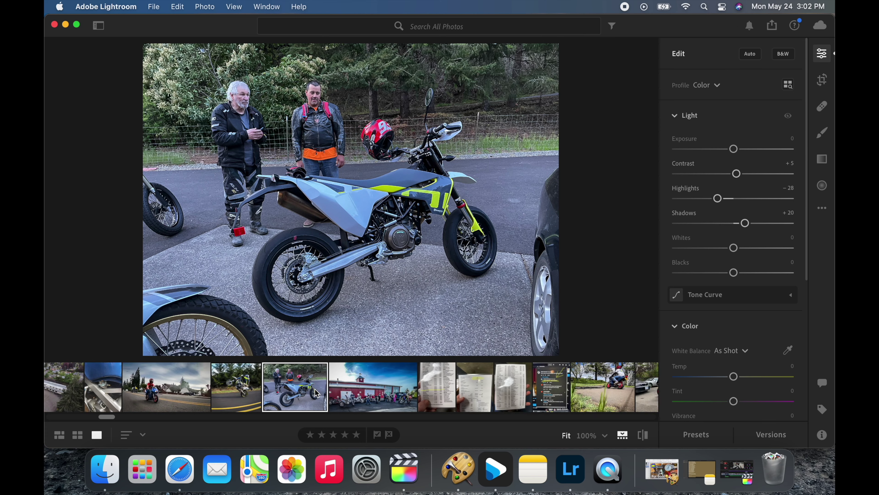
scroll(317, 392, right, 5)
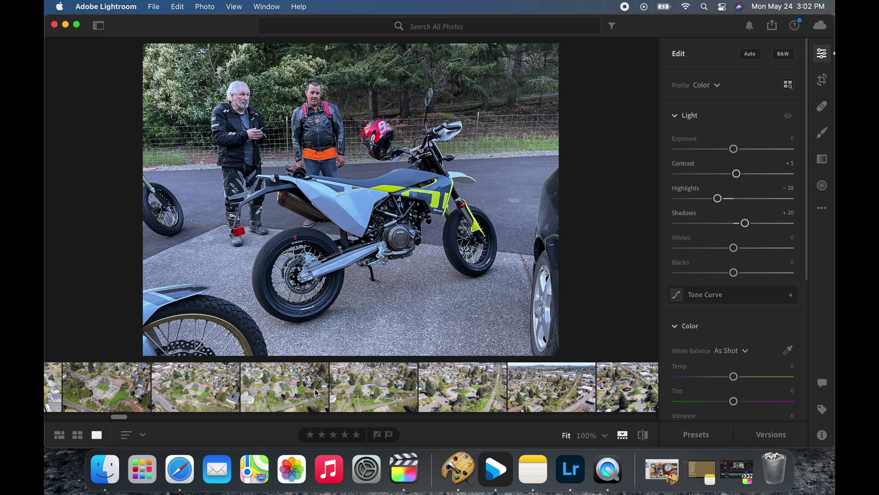
scroll(318, 393, left, 5)
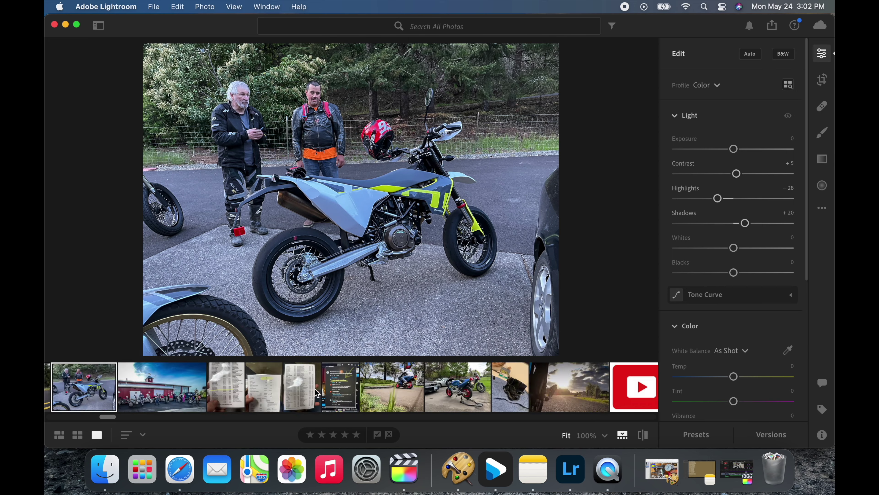
scroll(318, 393, left, 5)
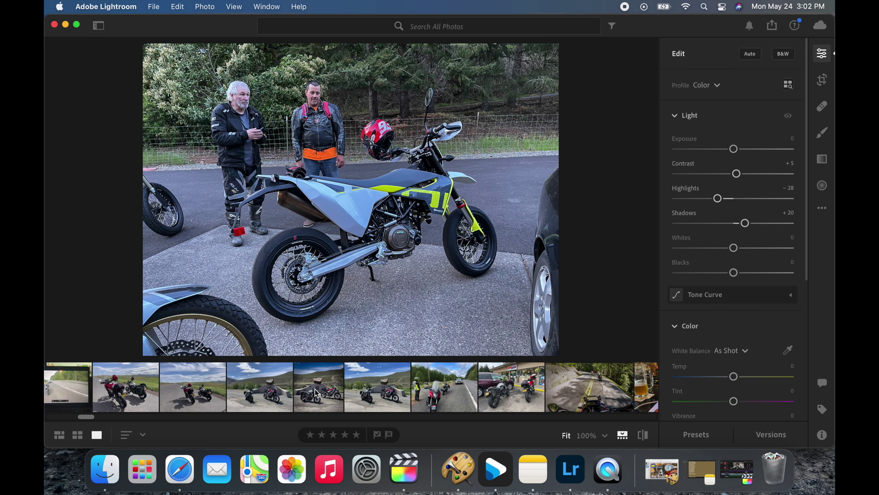
scroll(317, 392, left, 5)
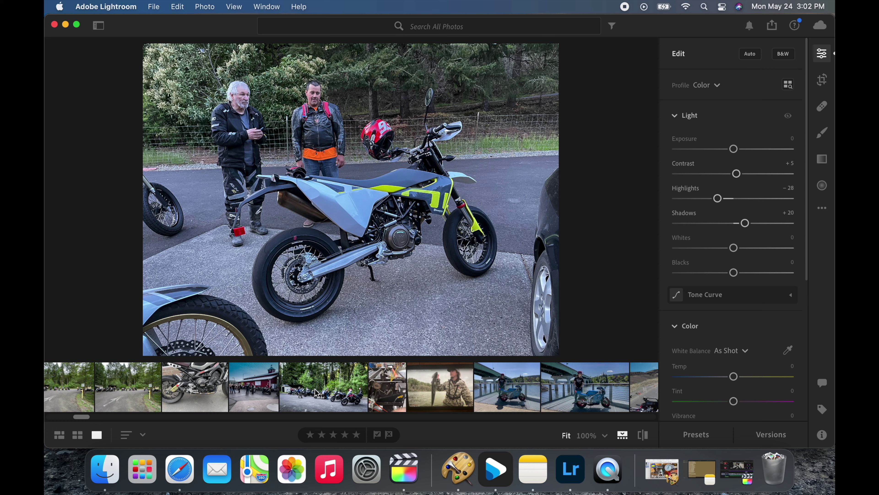
scroll(338, 391, left, 5)
scroll(338, 391, left, 8)
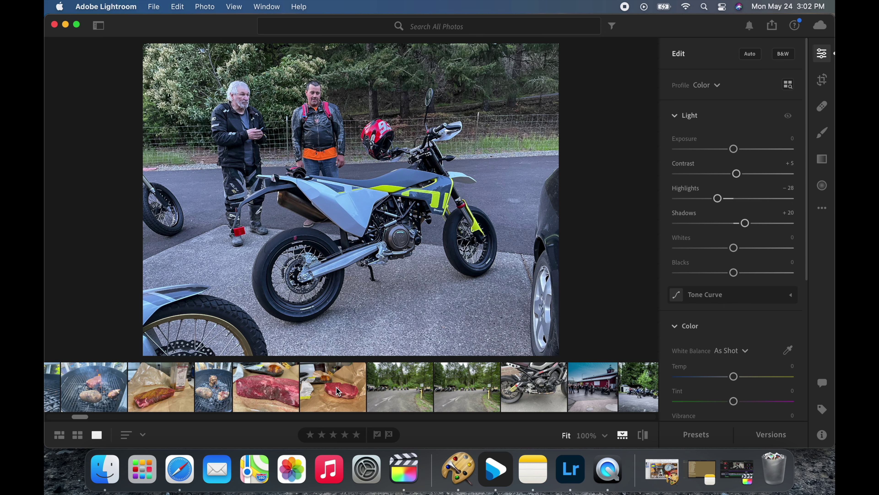
scroll(337, 387, left, 15)
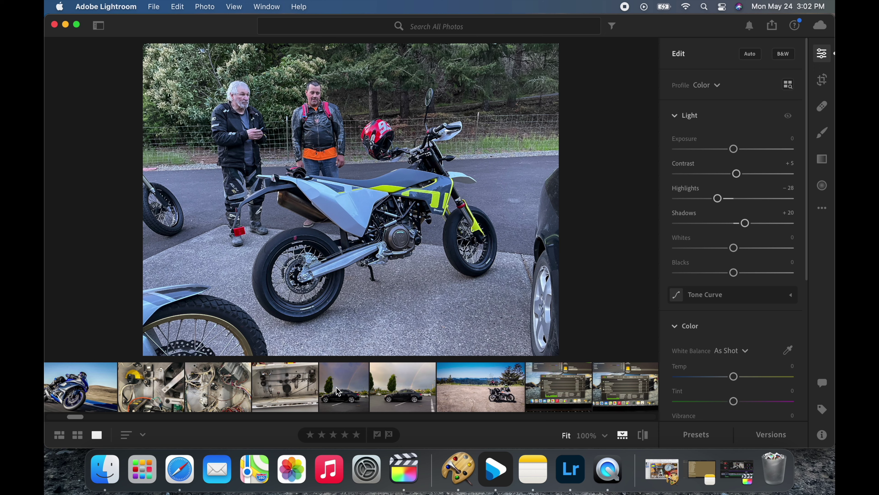
scroll(336, 387, left, 10)
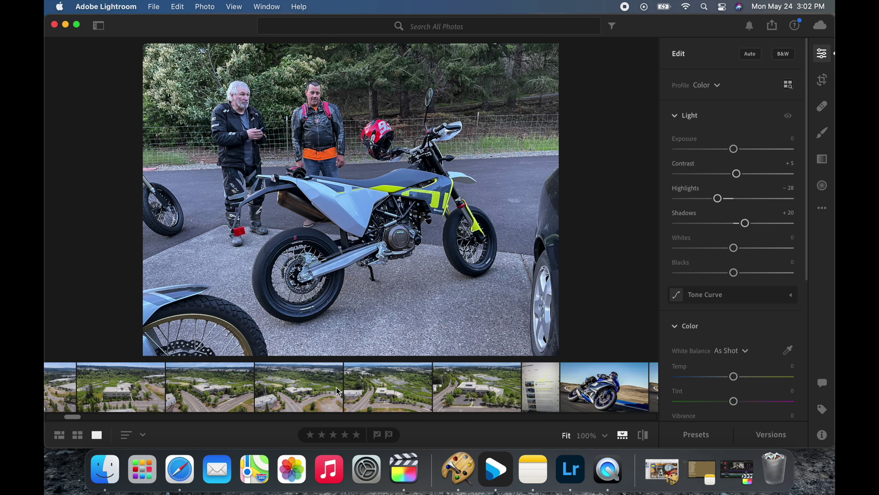
scroll(338, 392, left, 12)
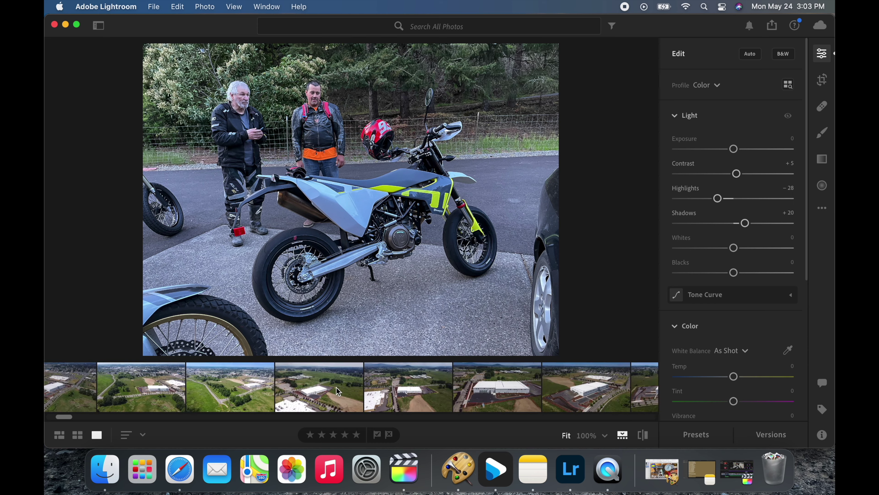
scroll(338, 392, left, 12)
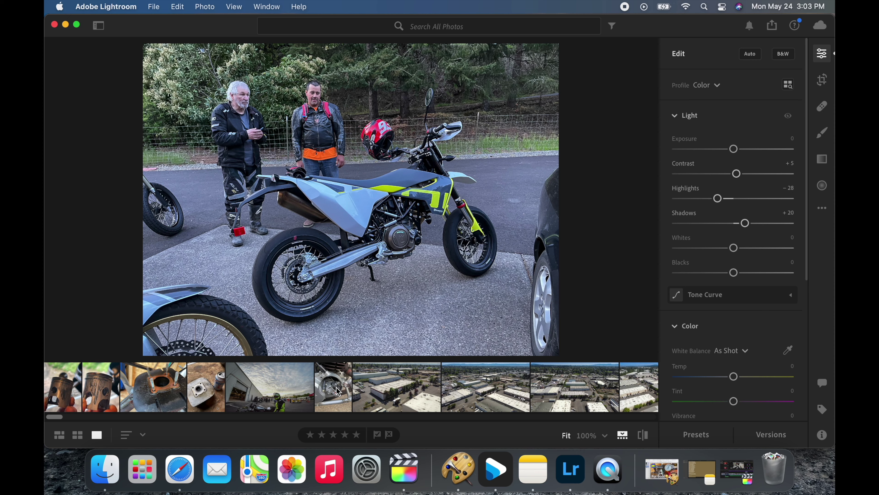
Browse the filmstrip back from the aerial shots through the road-trip photos to the blue motorcycle and dog pictures
scroll(338, 391, right, 12)
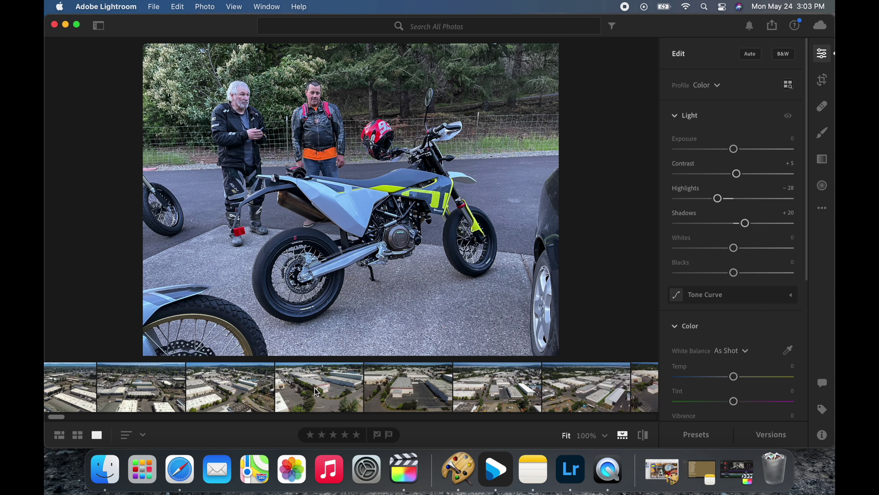
scroll(300, 392, right, 12)
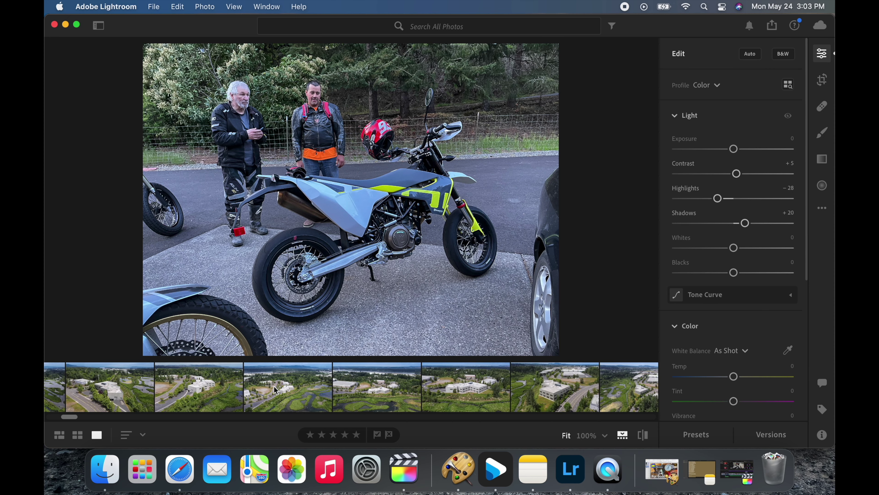
scroll(271, 390, right, 12)
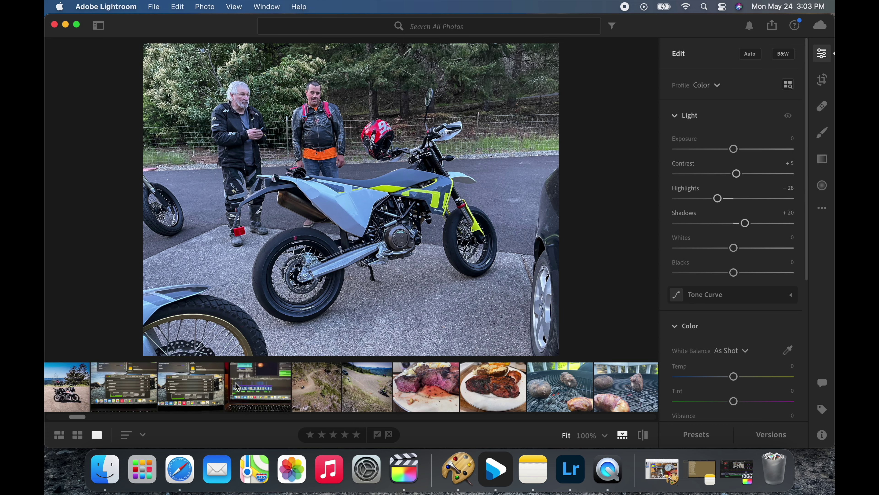
scroll(225, 386, right, 12)
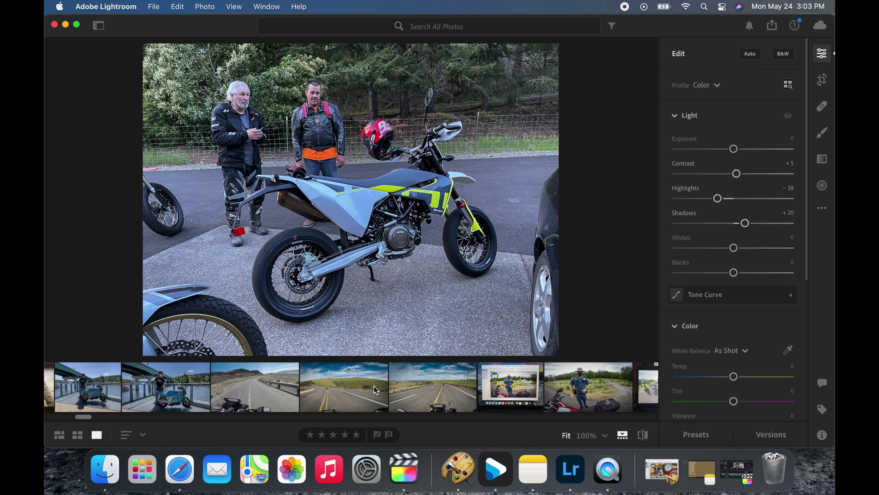
scroll(419, 384, right, 10)
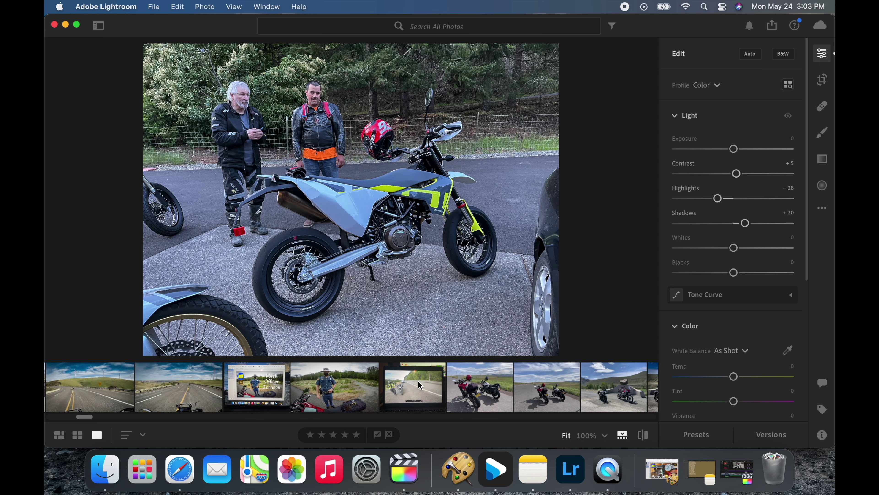
scroll(420, 384, right, 10)
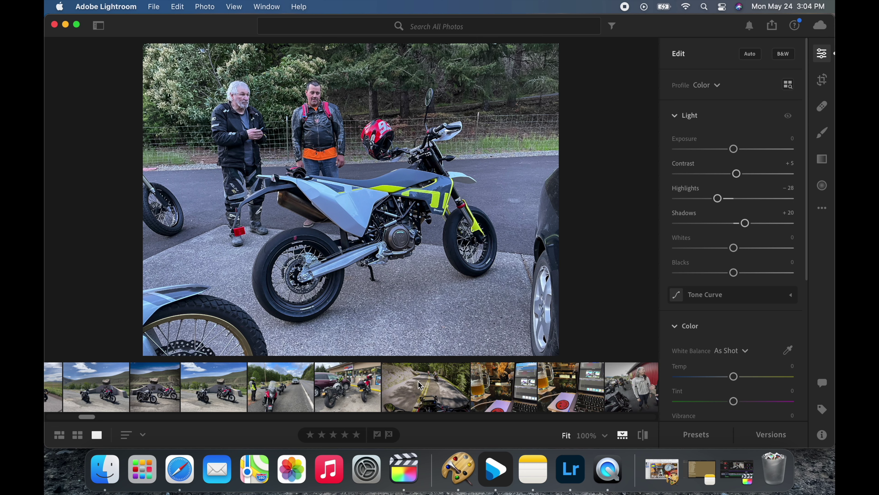
scroll(420, 385, right, 2)
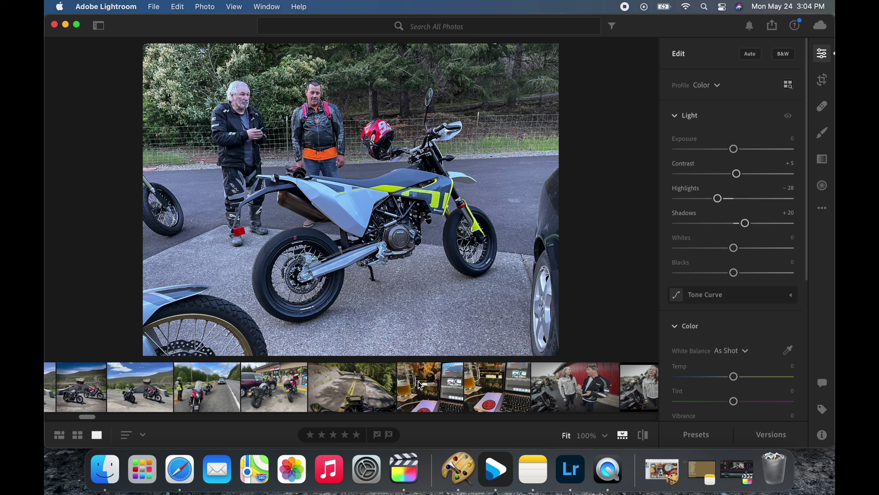
scroll(420, 385, right, 10)
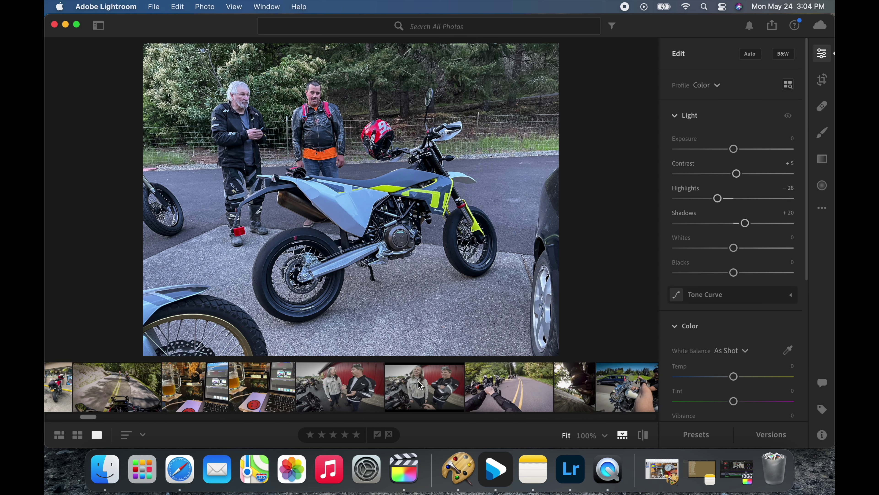
scroll(420, 385, right, 2)
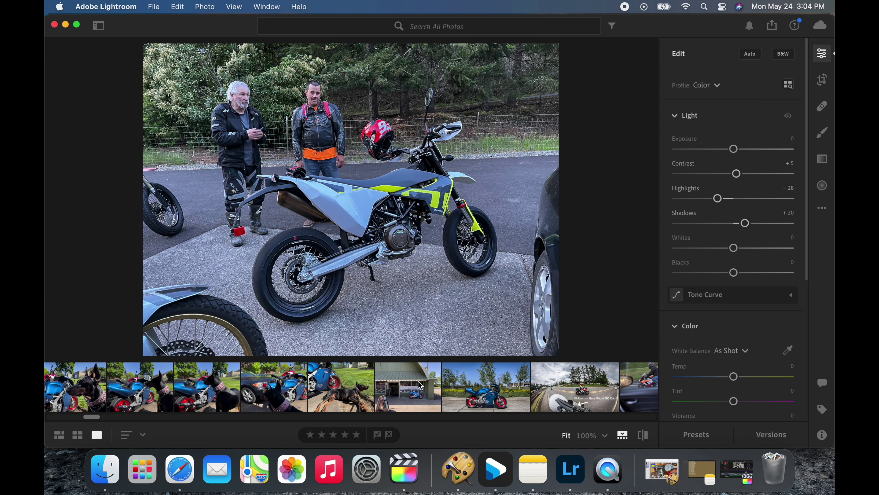
View the storefront photo and the resting dog photo, ending on the blue motorcycle with red wheels
click(420, 385)
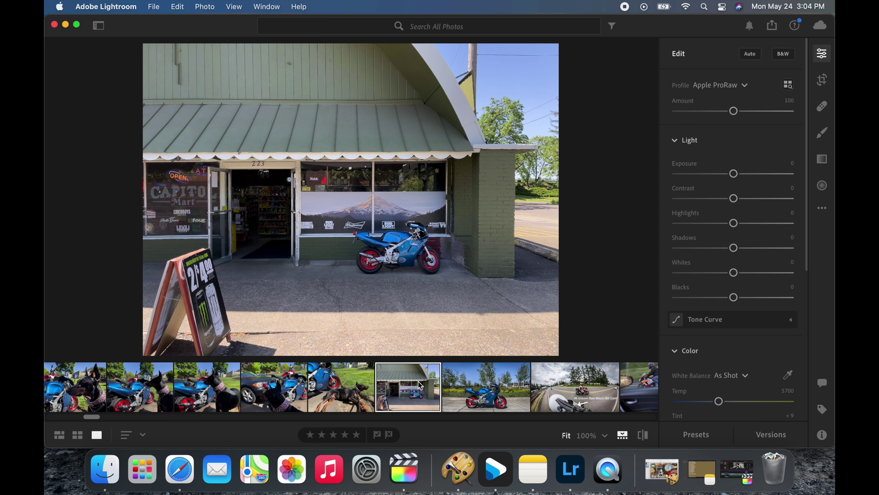
click(354, 391)
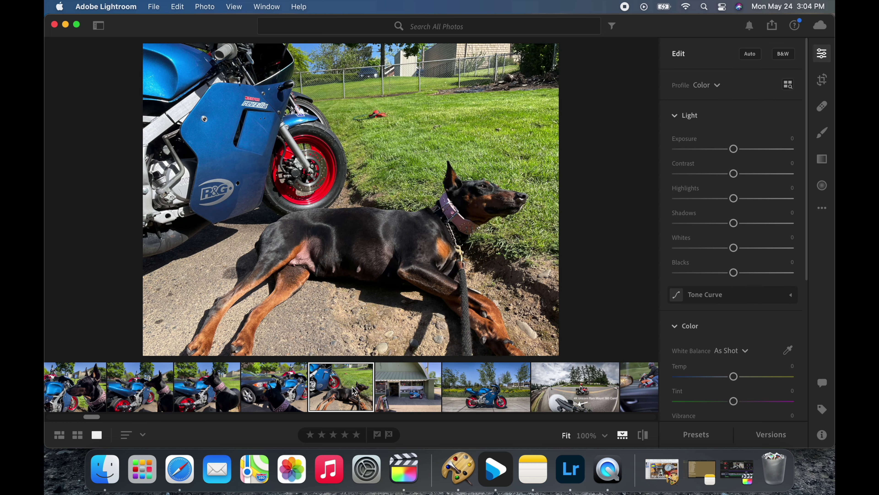
click(469, 398)
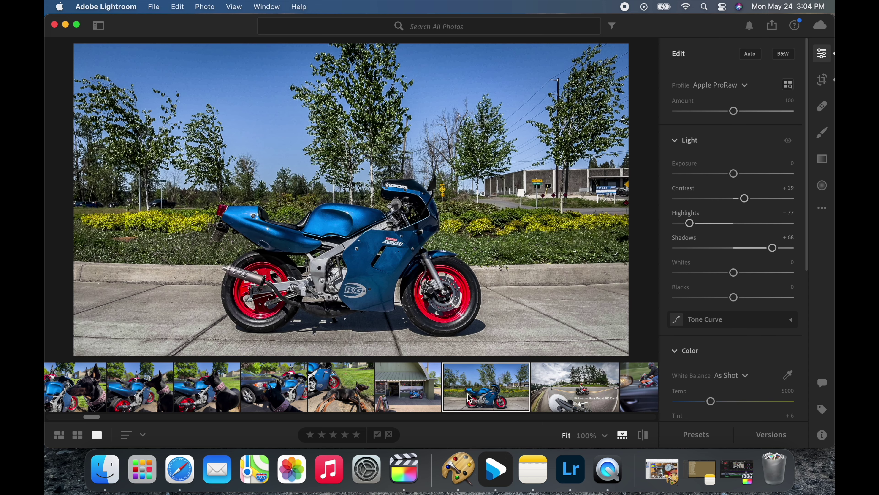
Browse the filmstrip past the road and food photos to the motorcycle gathering and aerial town shots
scroll(470, 398, right, 3)
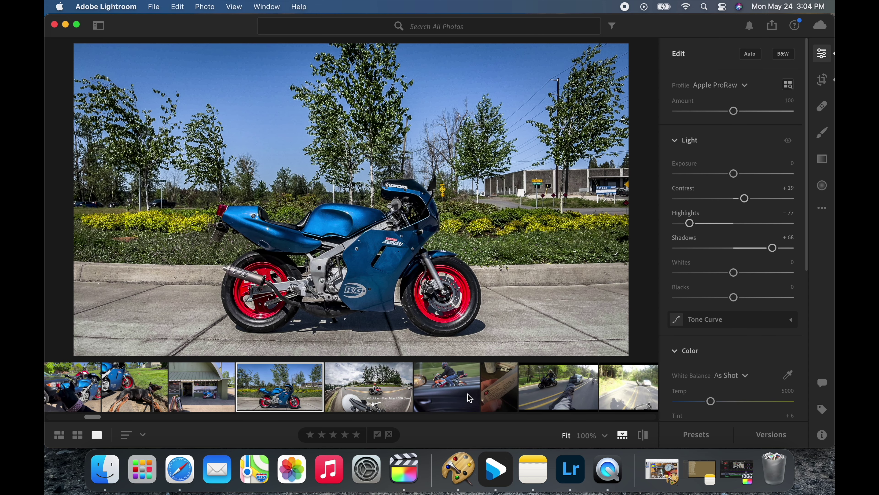
scroll(469, 398, right, 10)
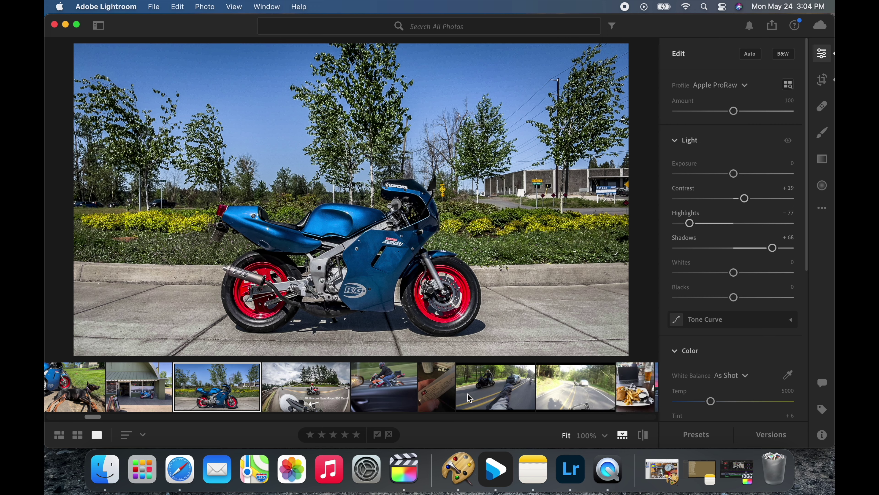
scroll(469, 398, right, 10)
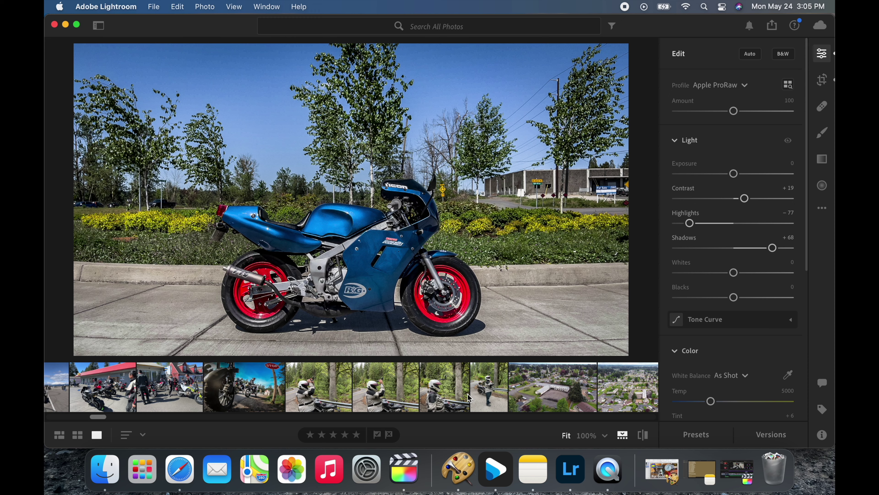
click(155, 11)
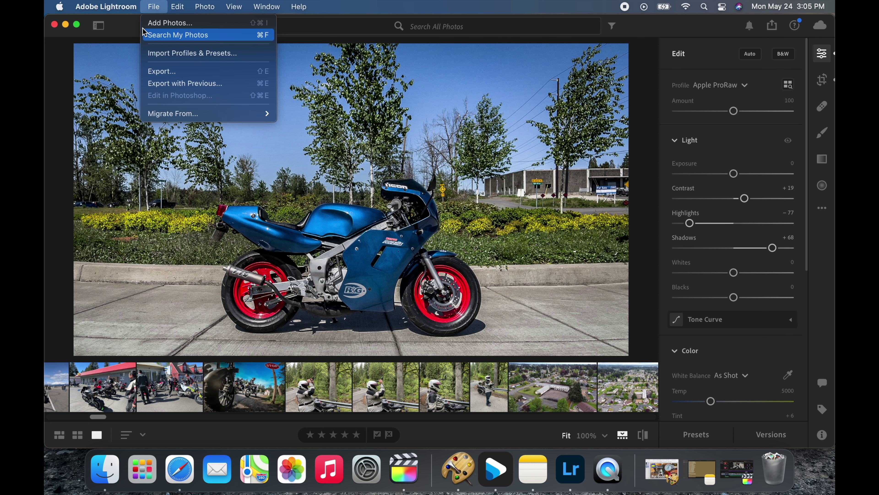
mouse_move(179, 13)
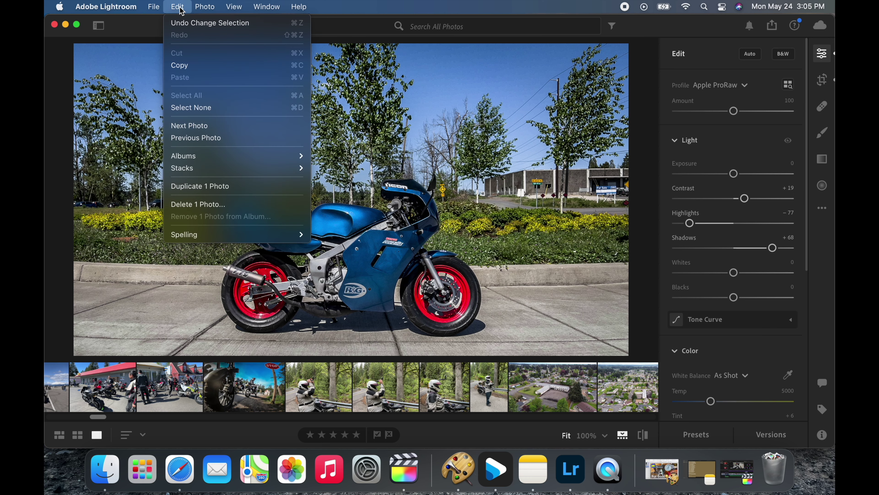
click(299, 7)
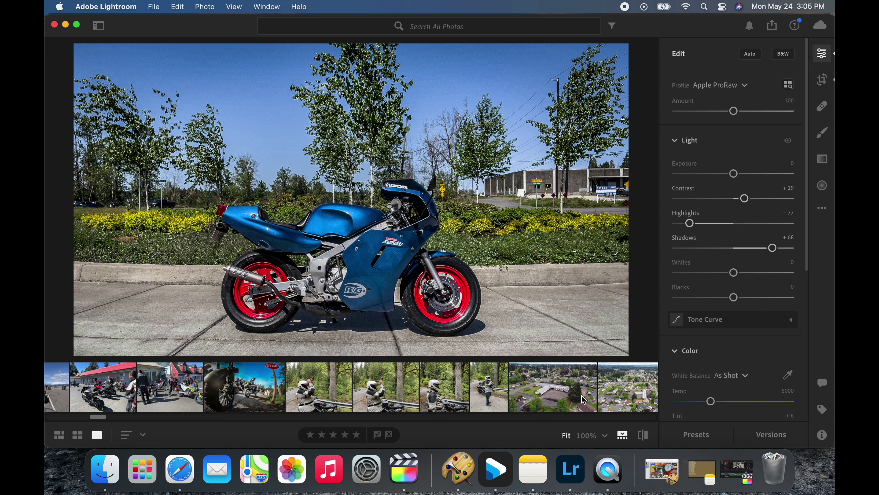
right_click(539, 388)
key(Escape)
Find and open the close-up photo of the blue motorcycle in the parking lot
scroll(413, 367, right, 10)
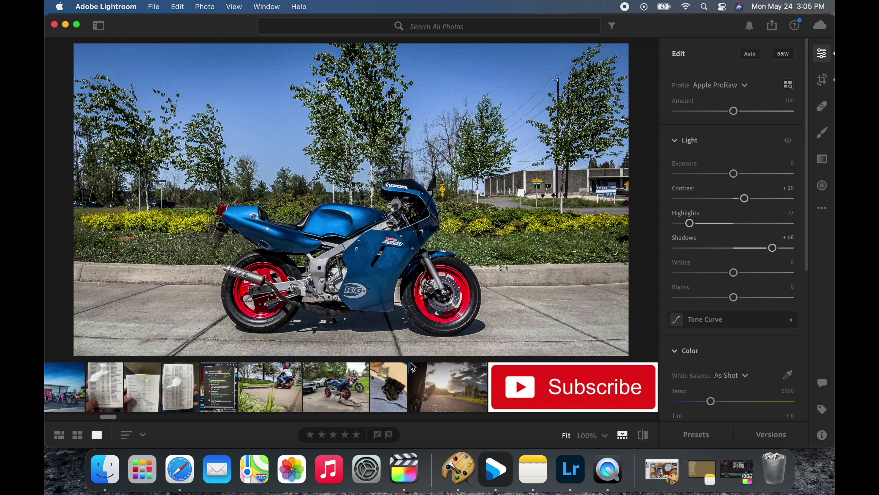
scroll(422, 393, right, 8)
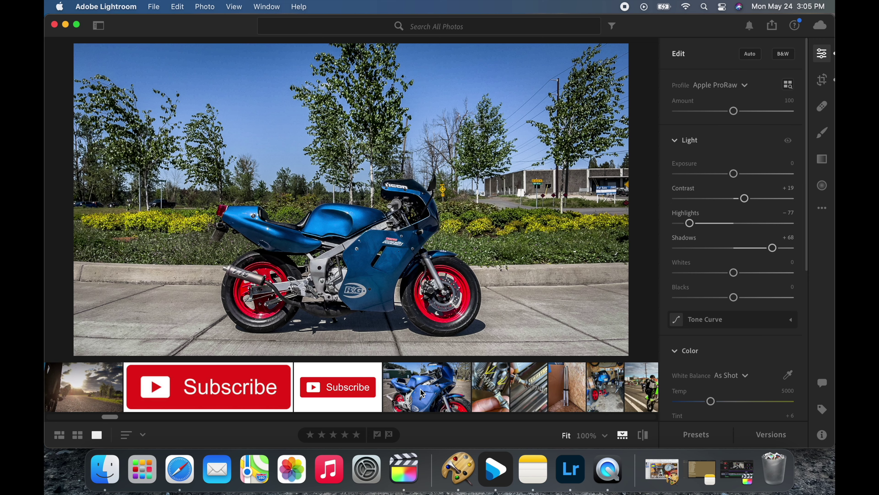
click(421, 393)
Find and open the unedited rear-angle photo of the black car parked beside the ocean
scroll(422, 393, right, 10)
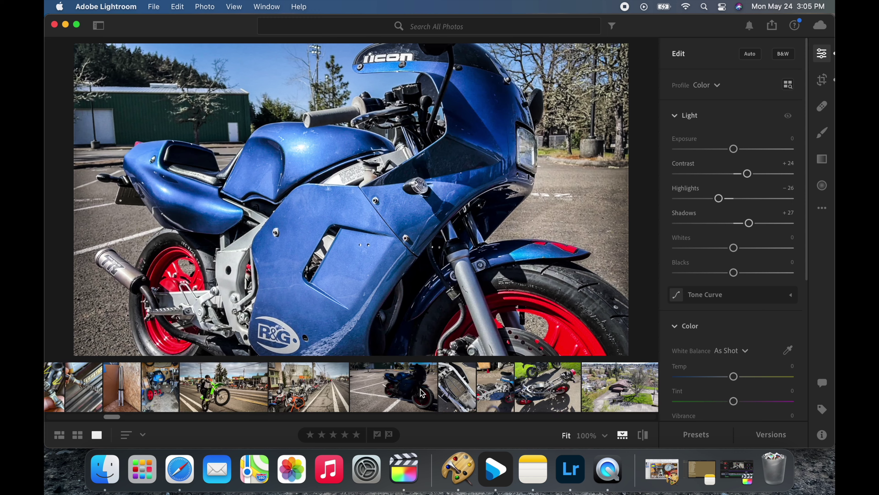
scroll(421, 393, right, 10)
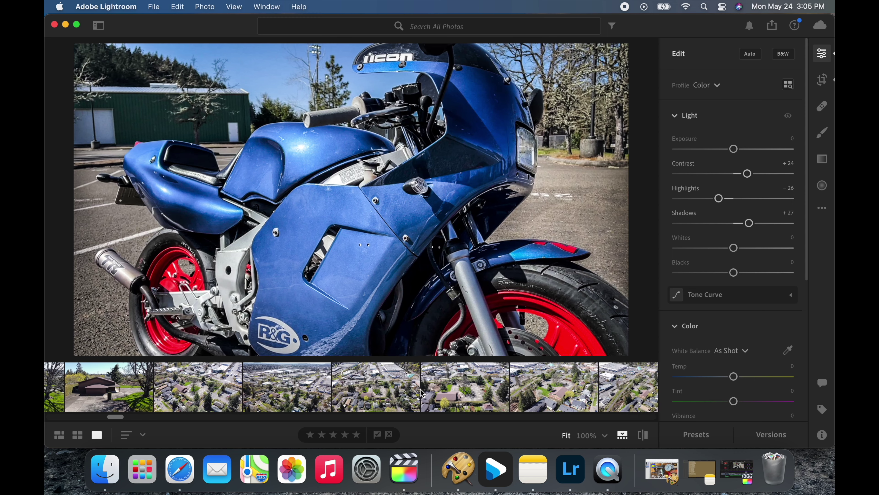
scroll(422, 394, right, 10)
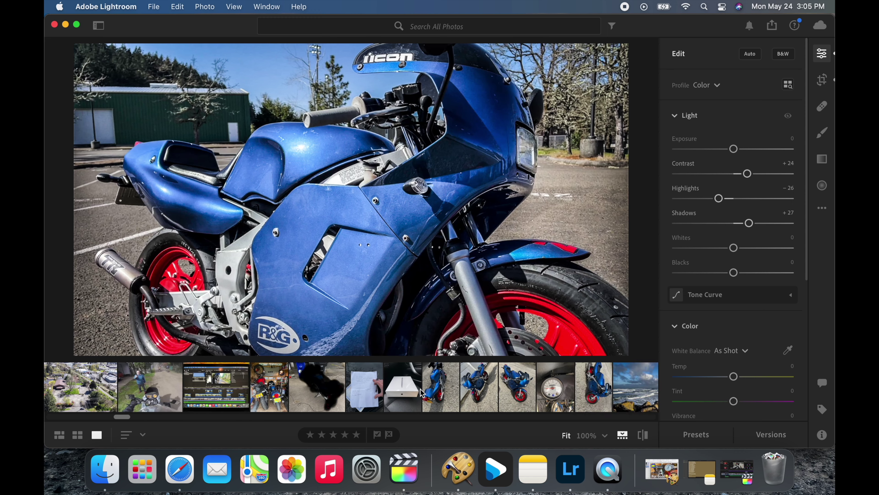
scroll(422, 393, right, 10)
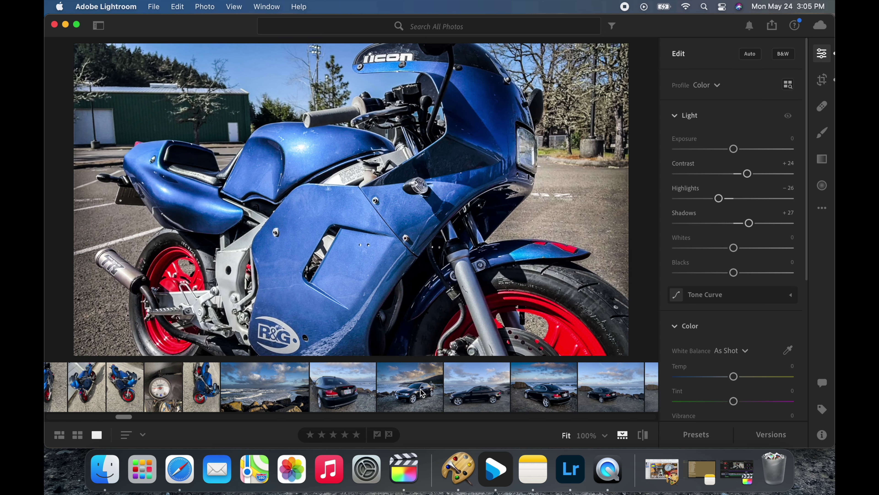
scroll(421, 393, right, 5)
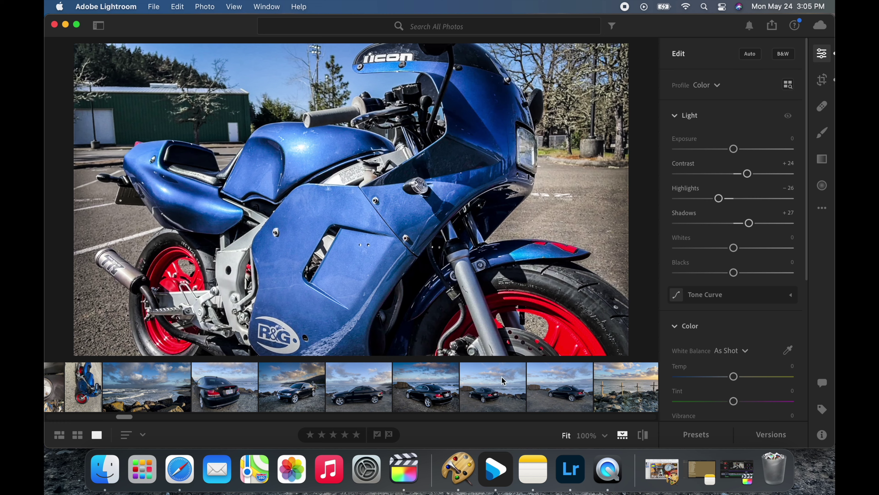
click(501, 401)
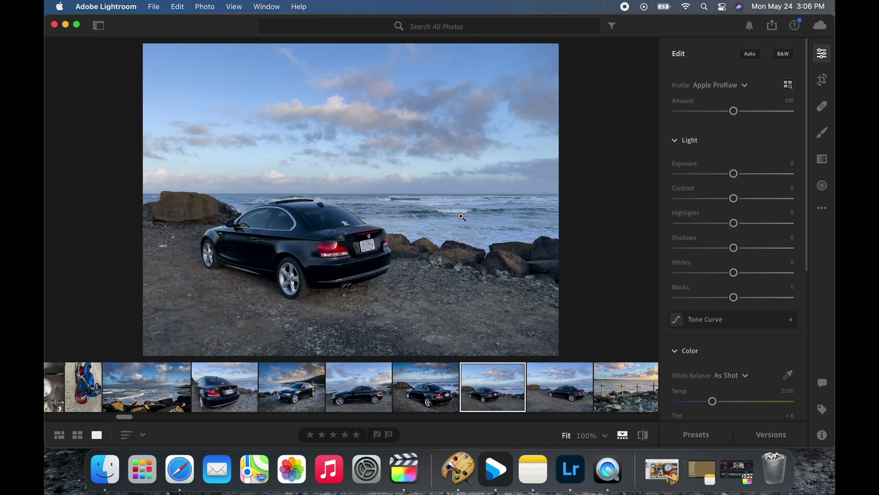
Look through the Crop, Healing Brush, Brush and Linear Gradient tools, dismissing their introductory tips and returning to Crop
click(823, 82)
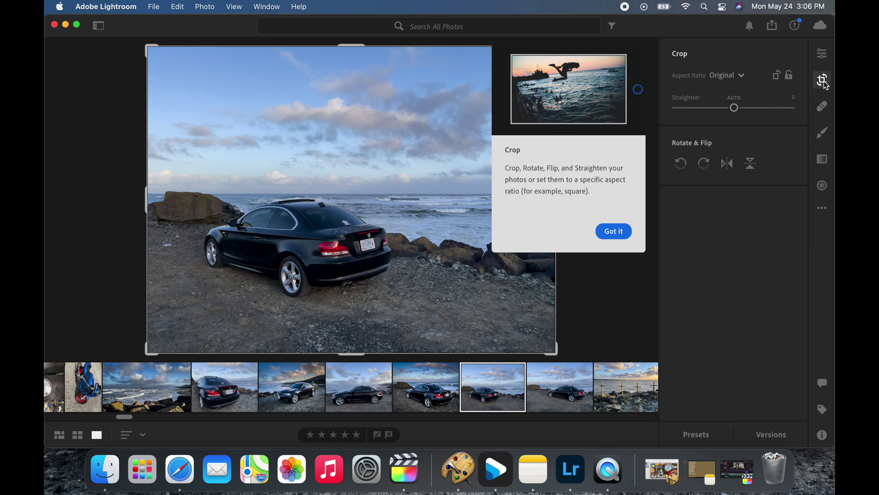
click(824, 108)
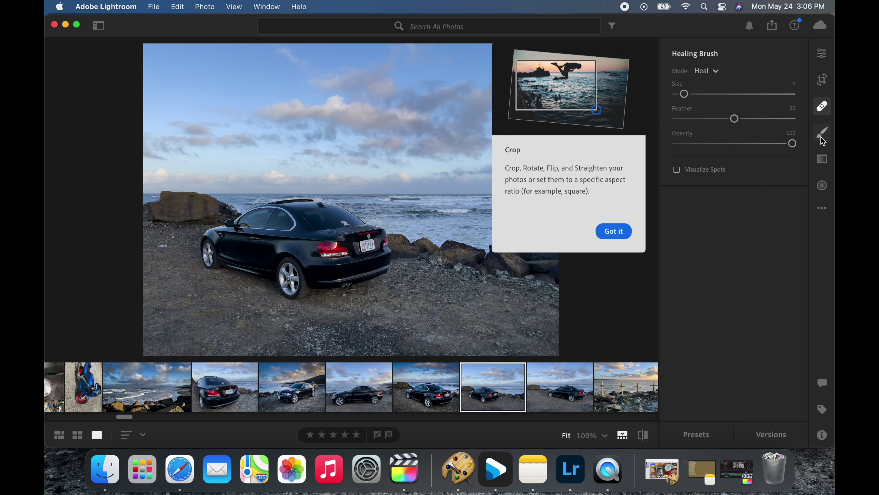
click(823, 135)
click(823, 158)
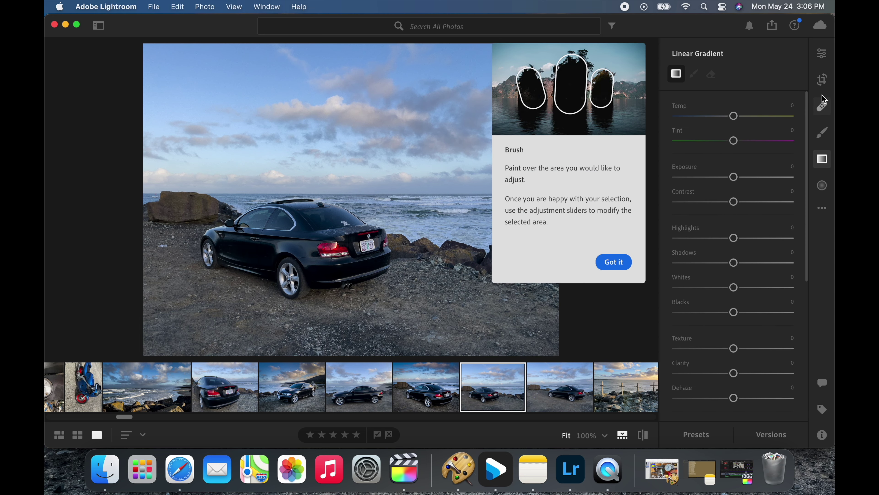
click(823, 80)
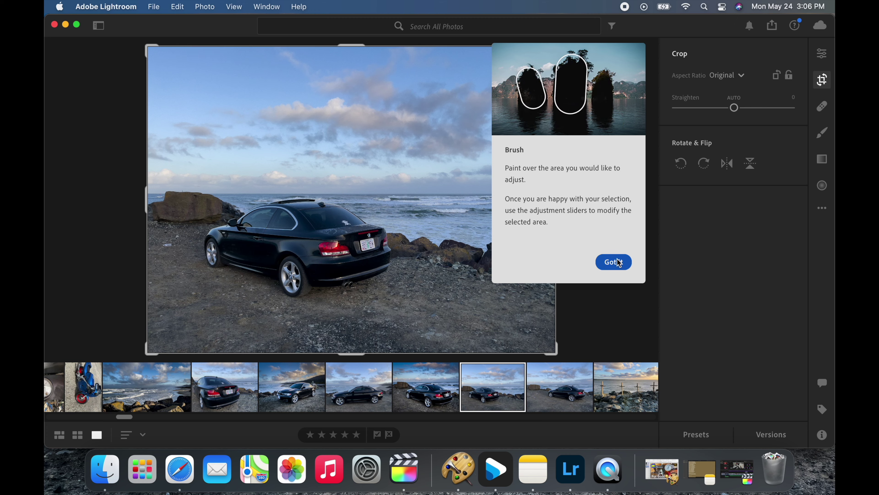
click(611, 263)
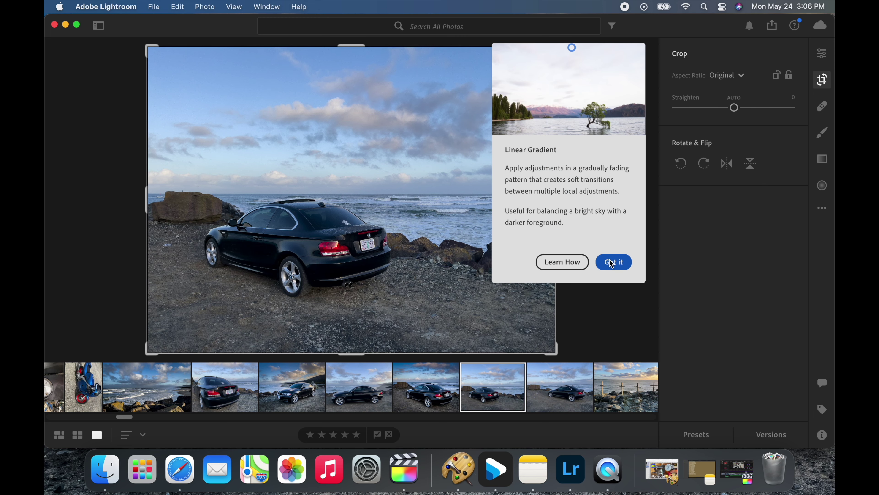
click(611, 262)
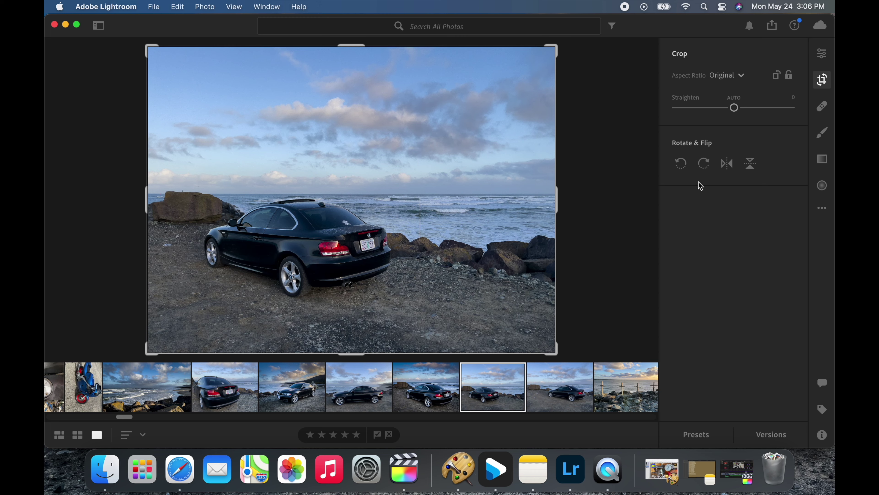
click(735, 108)
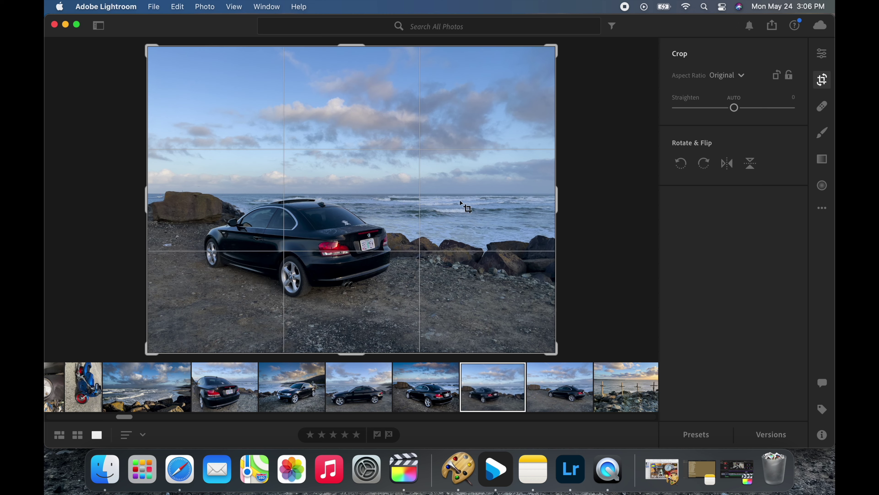
Adjust the car photo's light with Highlights at -27, Shadows at +22 and Contrast at +16
click(822, 57)
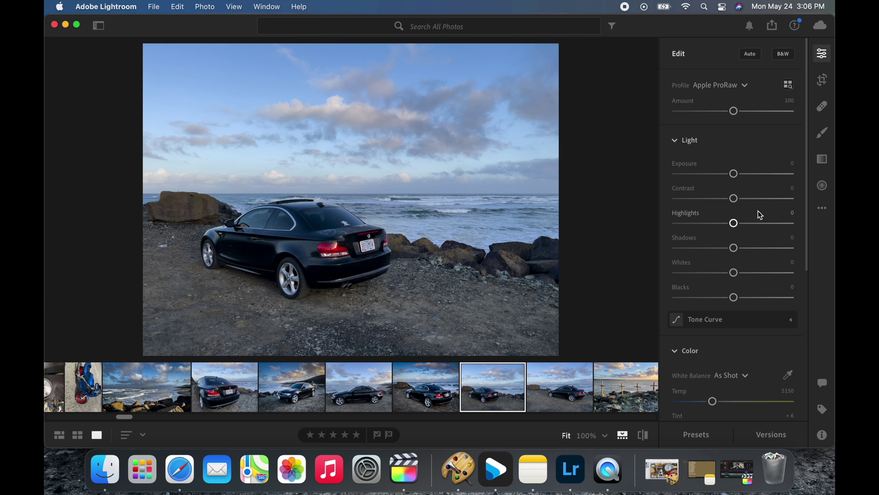
drag(733, 223, 720, 225)
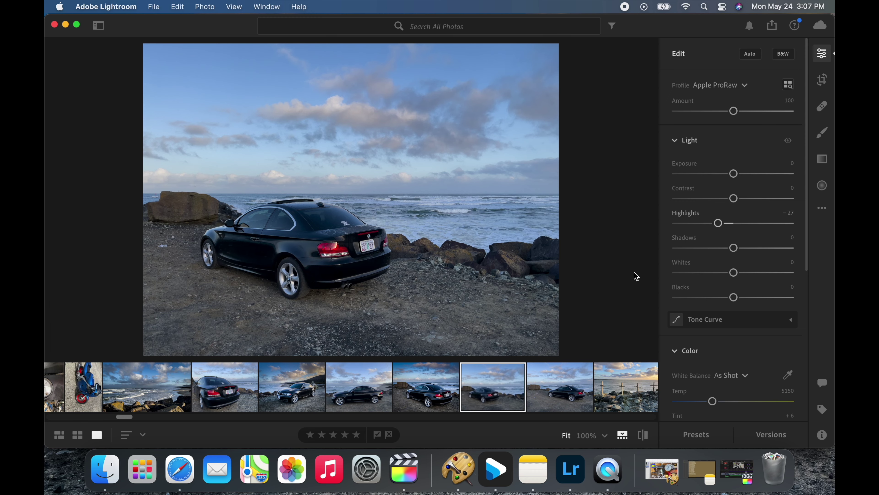
drag(734, 247, 746, 247)
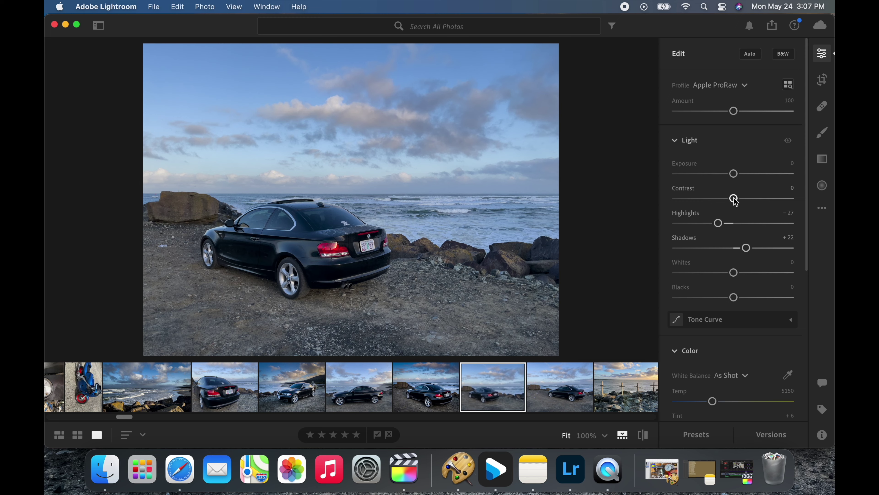
drag(735, 198, 740, 201)
mouse_move(740, 202)
mouse_down()
mouse_move(773, 203)
mouse_move(744, 204)
mouse_up()
Set the car photo's white balance to Auto
scroll(744, 225, down, 5)
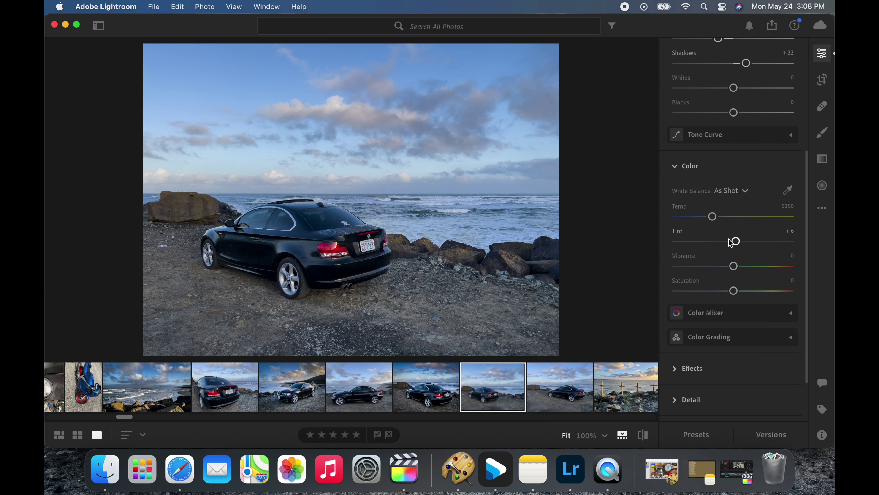
scroll(731, 243, down, 2)
scroll(731, 242, up, 5)
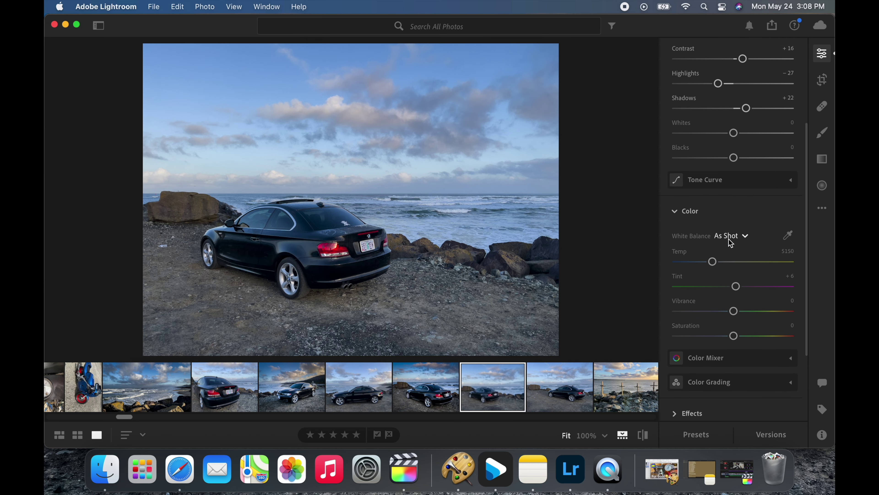
scroll(731, 242, down, 3)
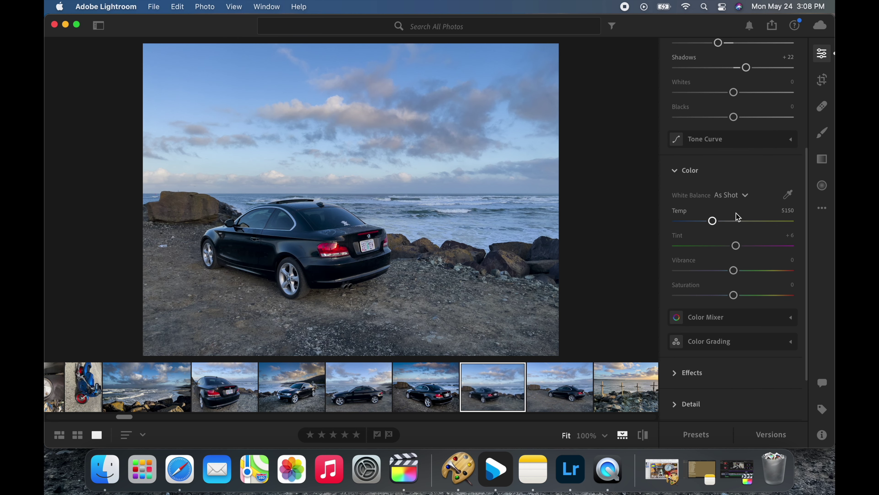
click(746, 196)
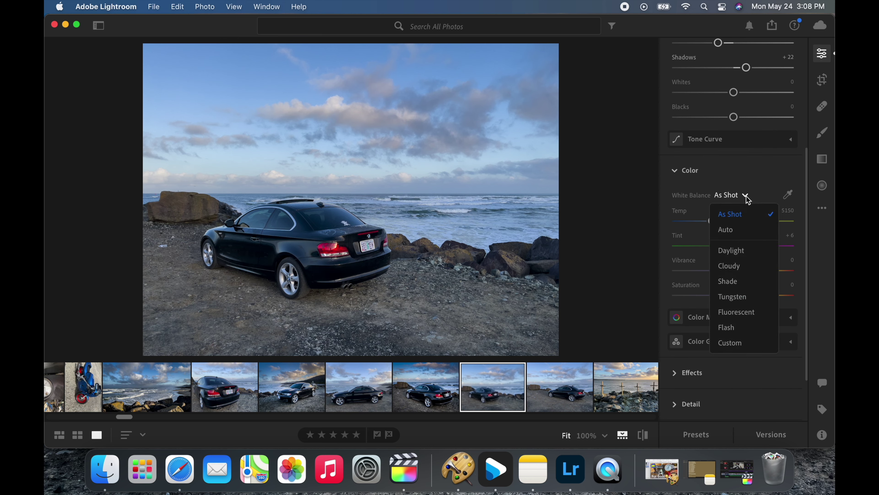
click(730, 230)
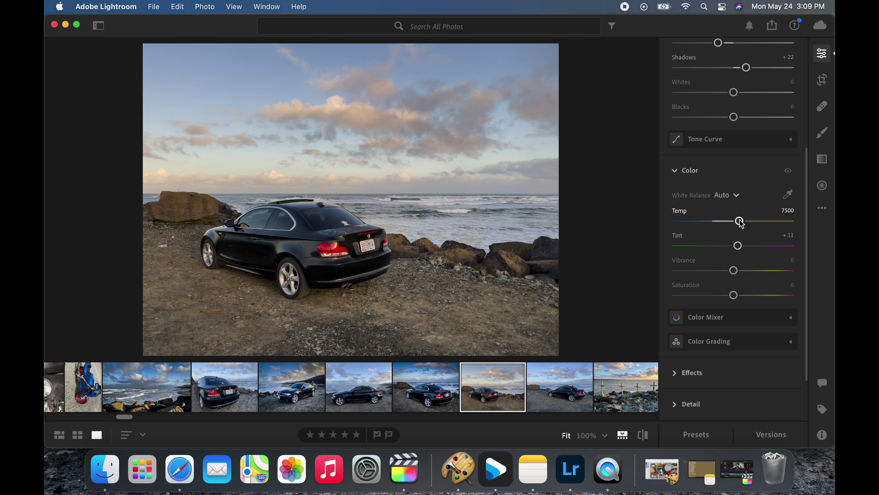
Cool the car photo by lowering its colour temperature to 6446
drag(741, 224, 729, 223)
scroll(743, 196, down, 2)
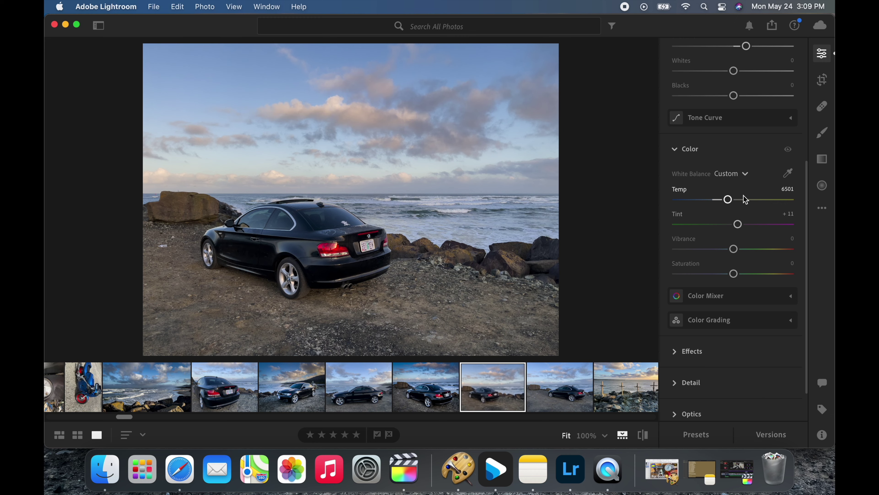
drag(729, 200, 729, 202)
Set the car photo's Clarity to +69, checking the detail at 100% before returning to the fitted view
scroll(730, 204, down, 2)
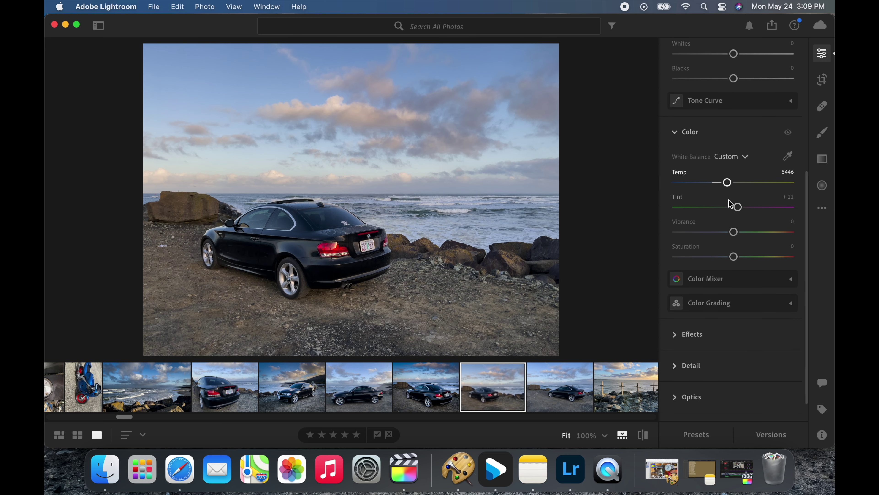
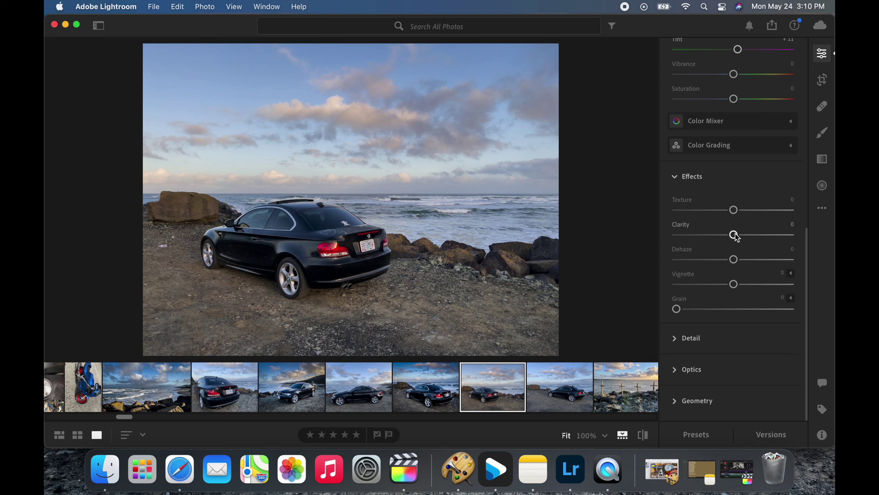
drag(736, 237, 775, 244)
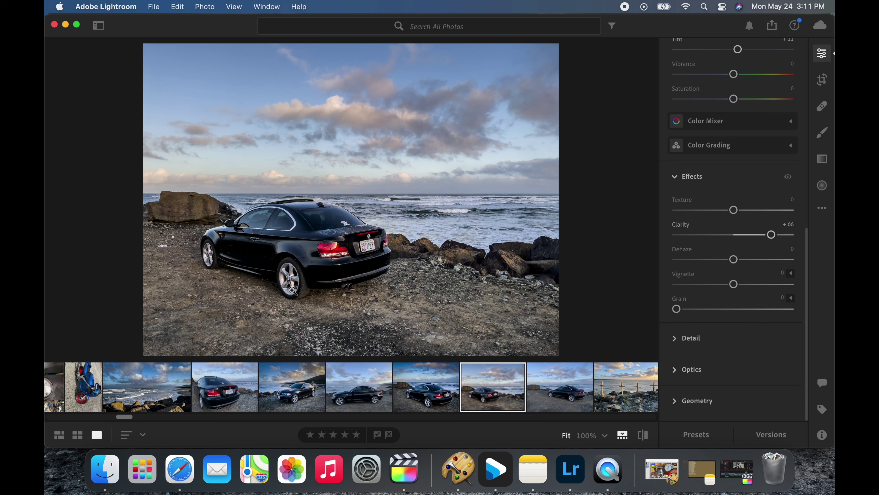
click(294, 278)
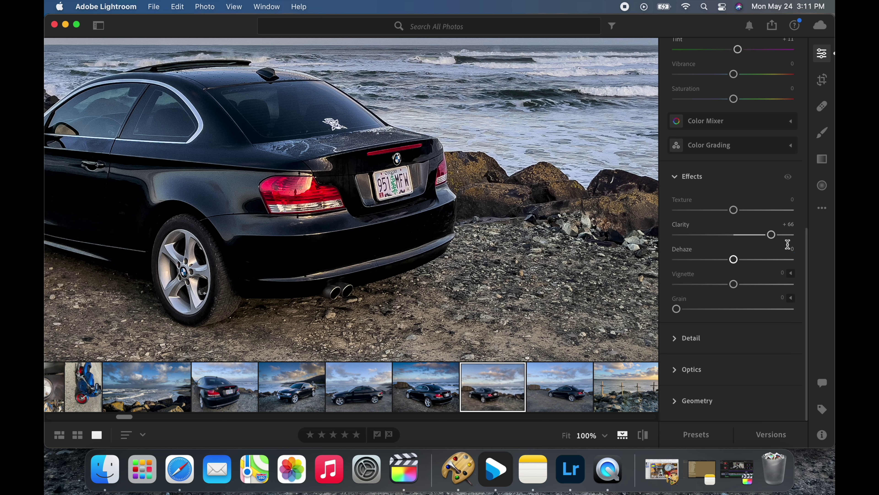
drag(774, 237, 740, 239)
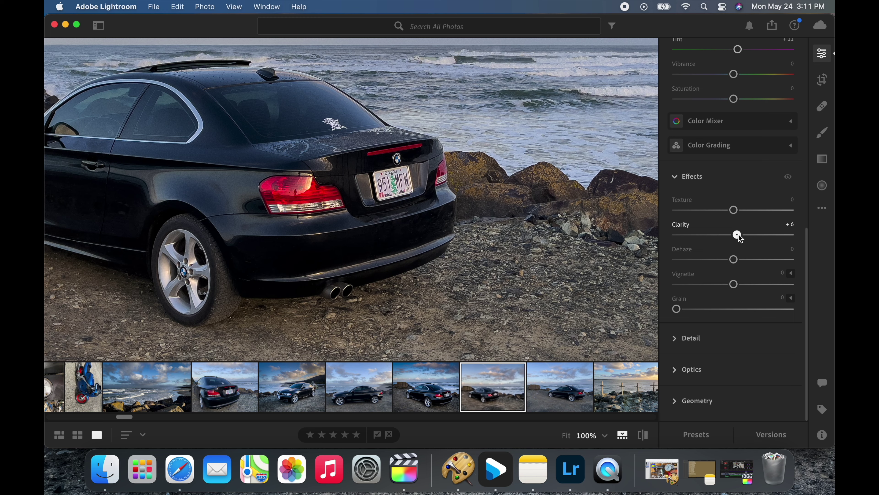
drag(739, 236, 779, 237)
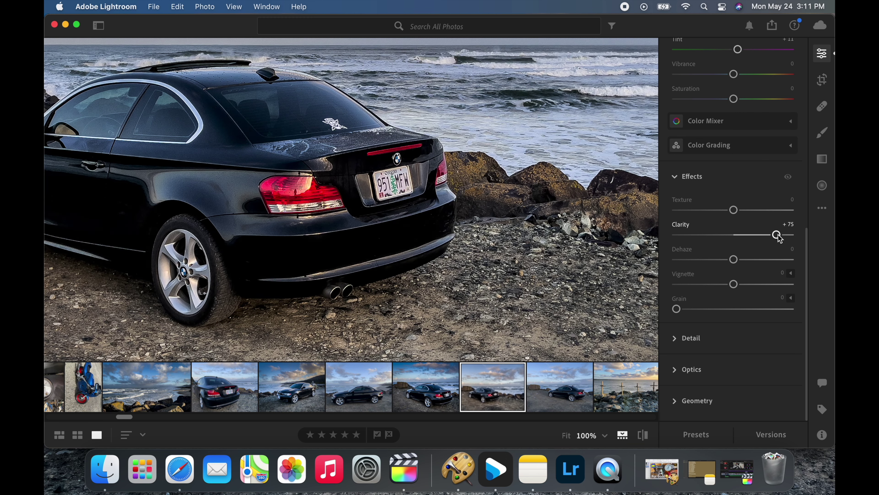
drag(779, 238, 777, 238)
key(z)
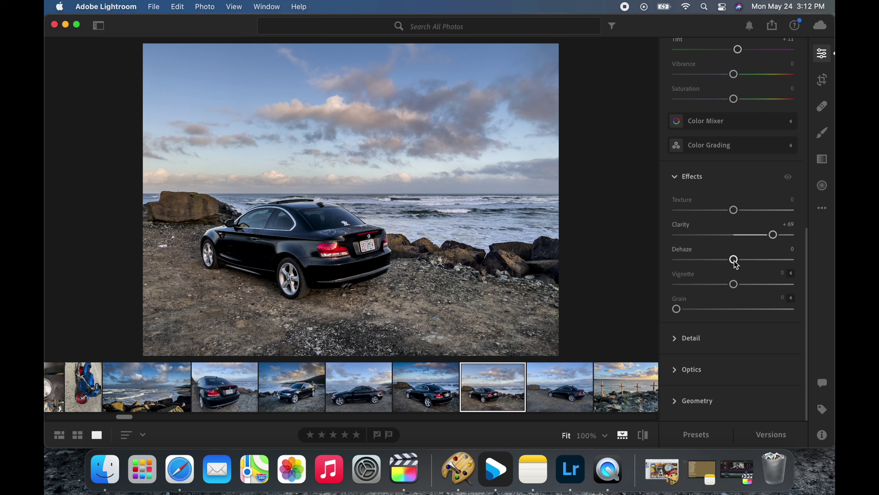
Set the car photo's Dehaze to +8 and darken its edges with a Vignette of -9
drag(735, 260, 751, 262)
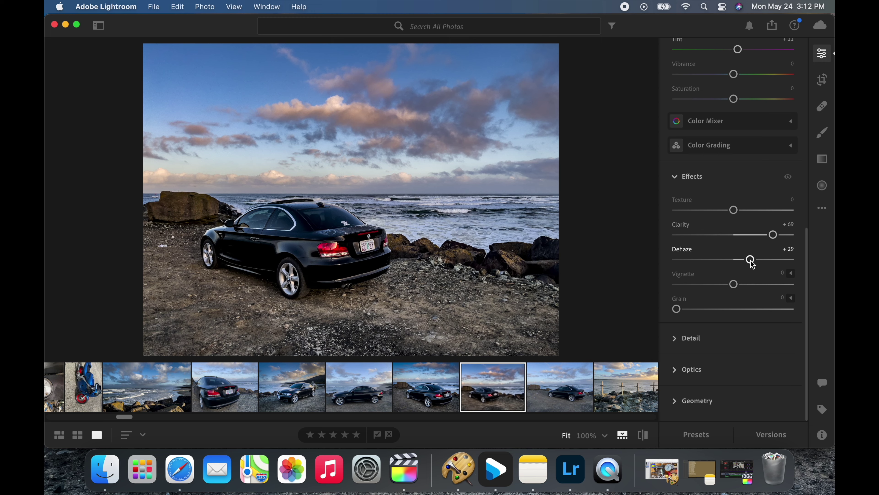
drag(751, 262, 739, 259)
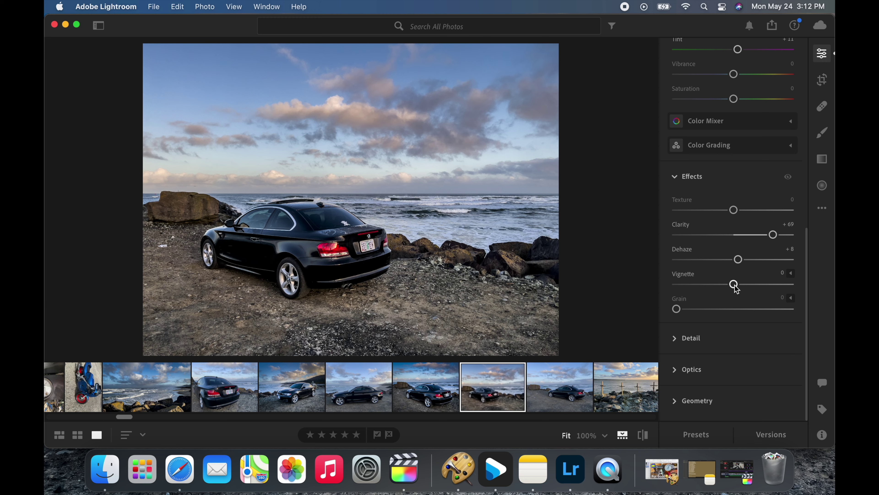
mouse_move(737, 289)
mouse_down()
mouse_move(648, 298)
mouse_move(689, 285)
mouse_move(737, 296)
mouse_move(731, 288)
mouse_up()
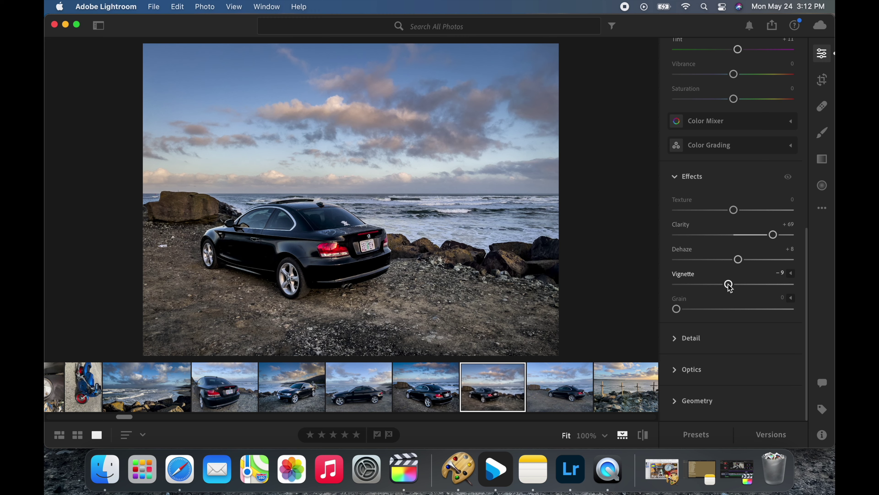
Add a linear gradient from the top edge of the sky down to the lower foreground, with Exposure at -0.40
scroll(730, 287, up, 10)
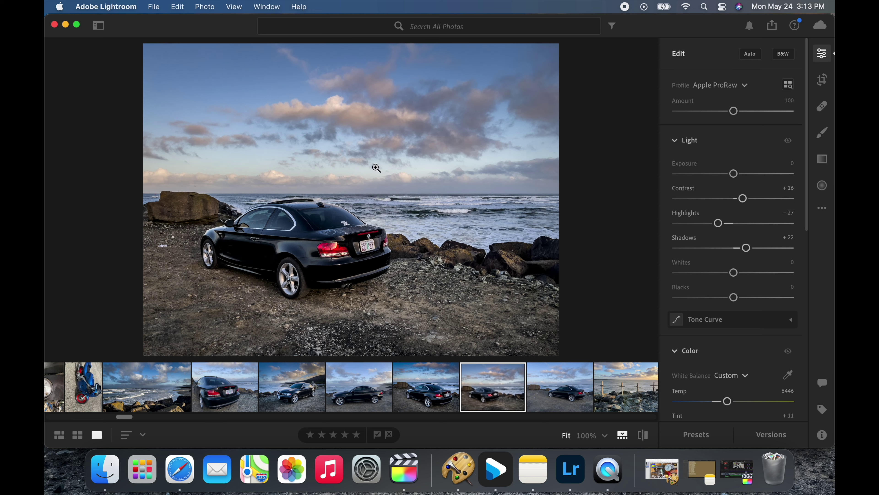
key(l)
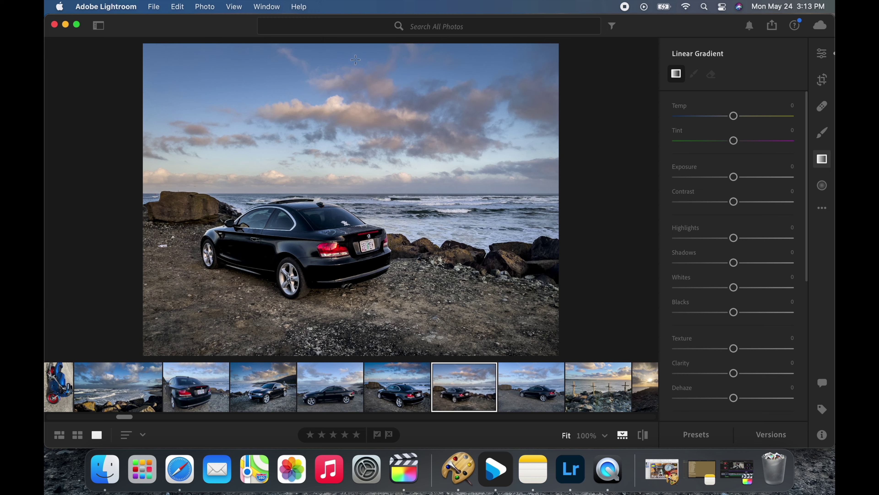
drag(356, 40, 358, 330)
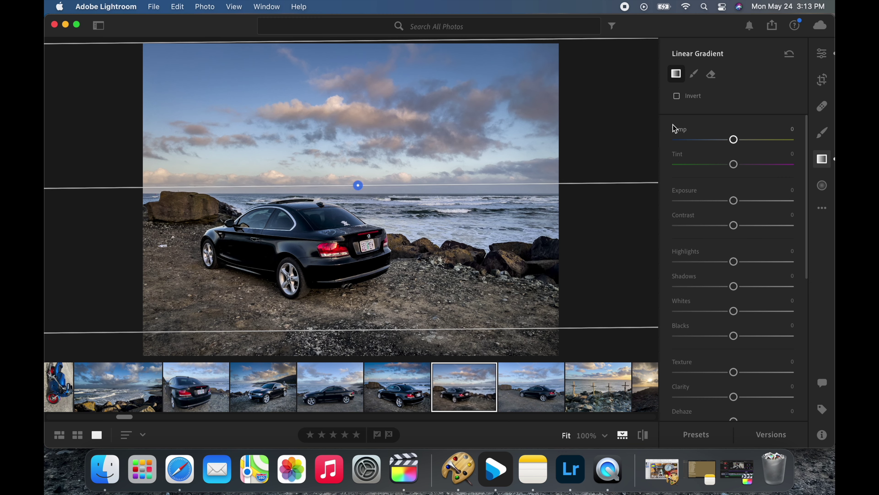
drag(733, 201, 728, 202)
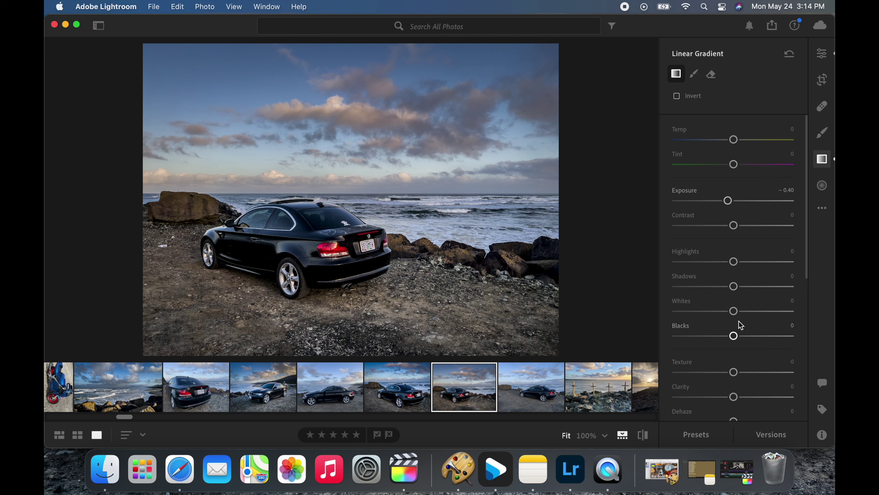
Raise the sky gradient's Saturation to +68 and slightly increase its Exposure
scroll(741, 326, down, 10)
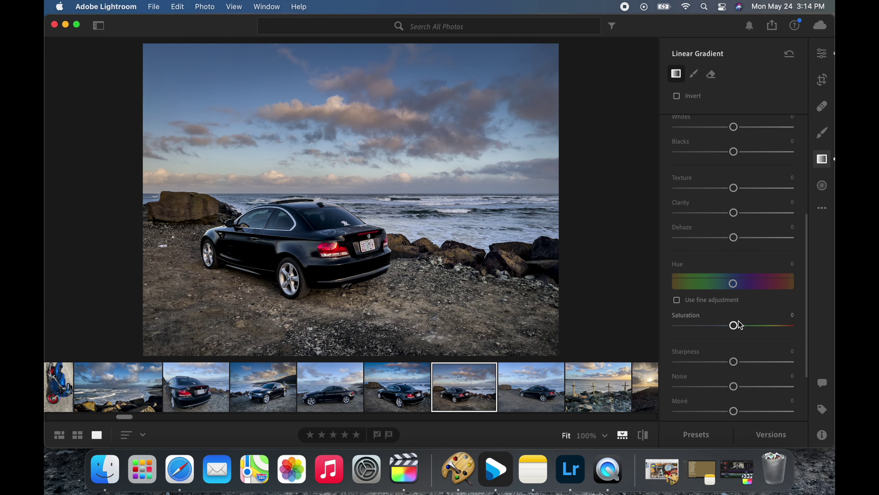
drag(734, 330, 778, 332)
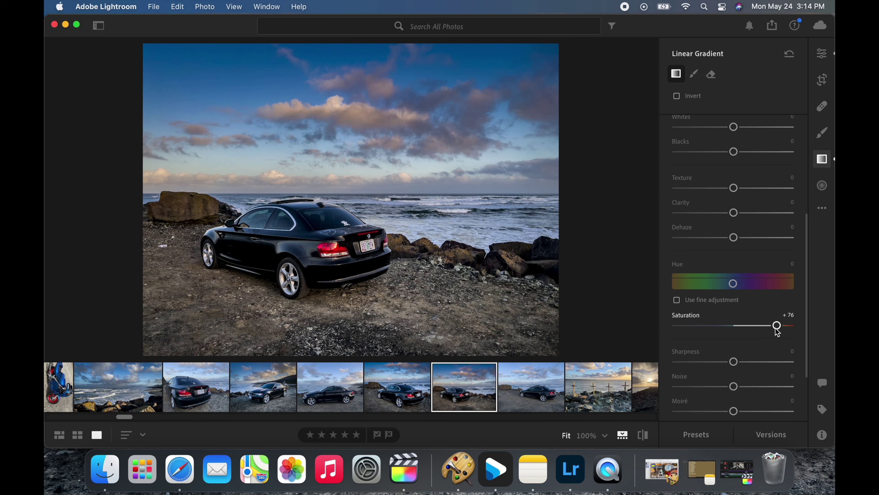
drag(775, 328, 771, 325)
scroll(749, 239, up, 8)
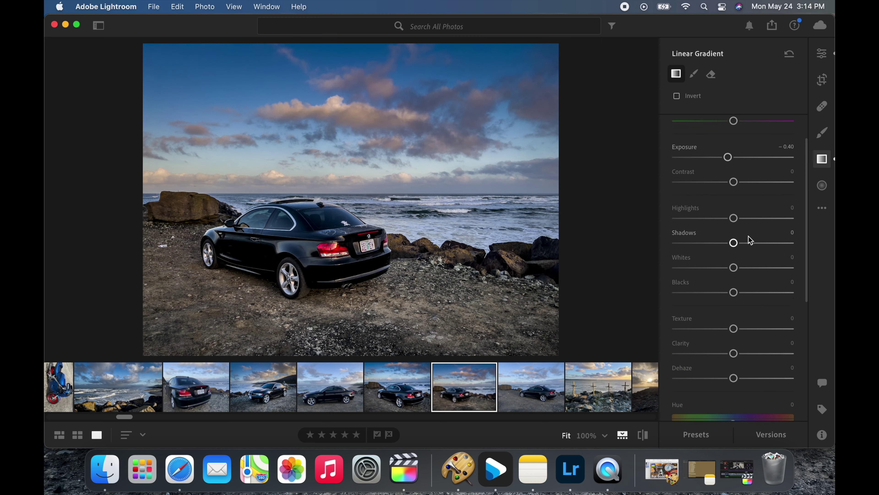
drag(729, 197, 733, 200)
Set the linear gradient's Sharpness to +4 and shift the whole gradient slightly down the photo
scroll(770, 251, down, 10)
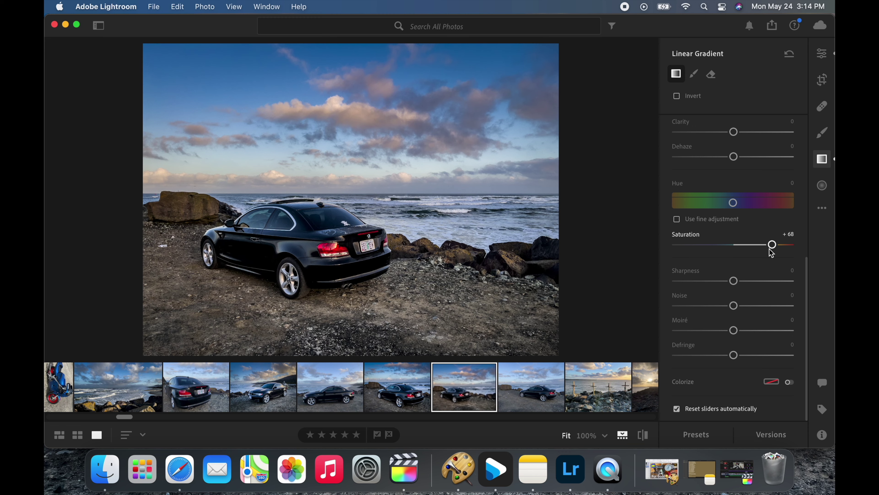
mouse_move(734, 281)
mouse_down()
mouse_move(690, 281)
mouse_move(738, 283)
mouse_up()
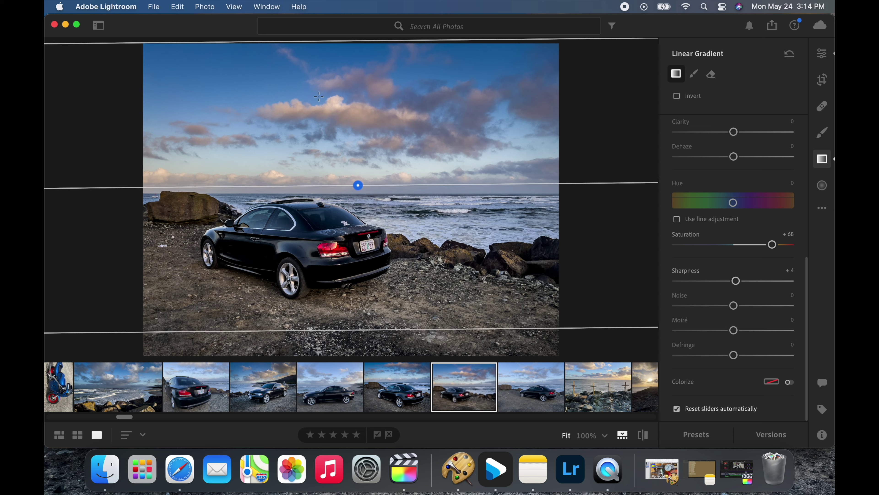
drag(358, 185, 358, 198)
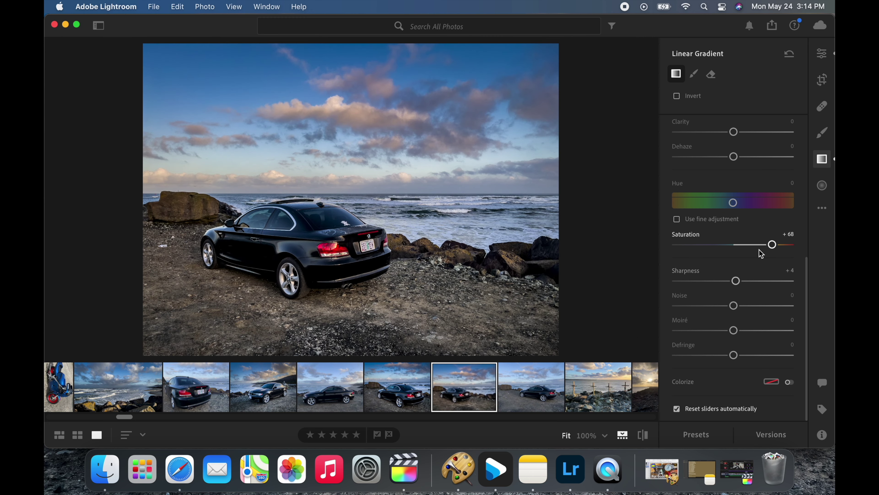
Colorize the linear gradient with a strong magenta-pink tint and compare the edited photo with its original
click(685, 389)
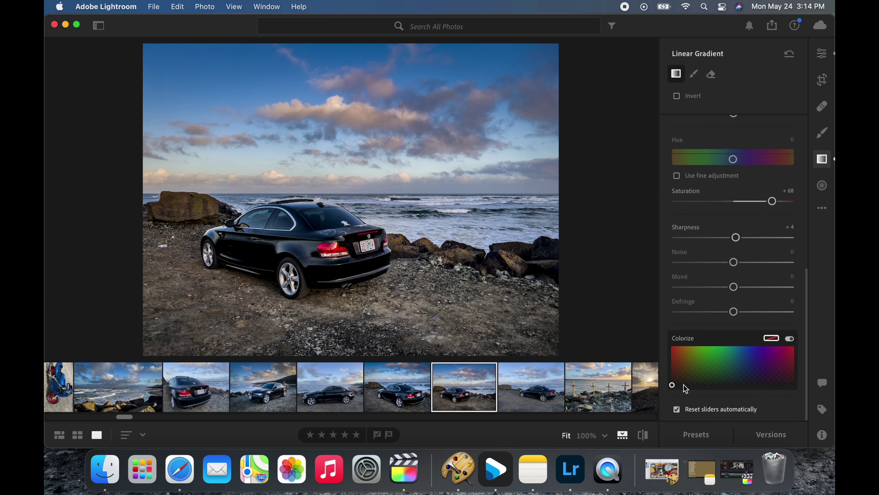
drag(673, 387, 791, 355)
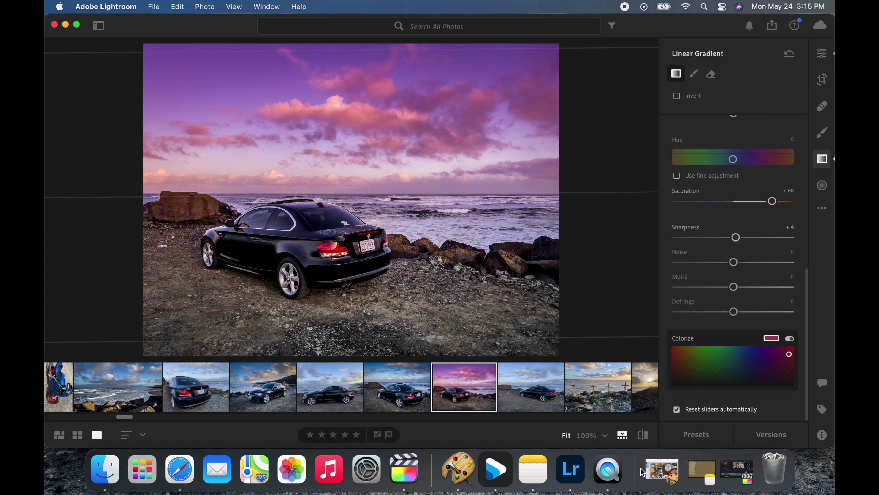
click(644, 435)
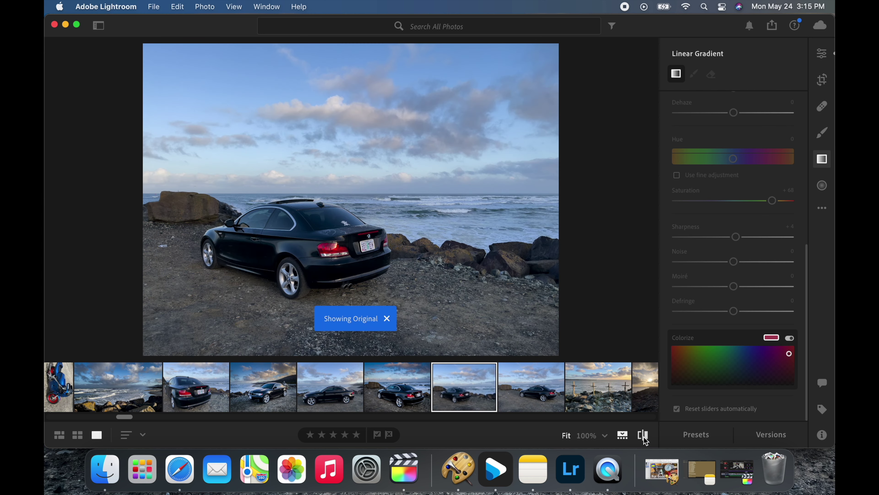
click(643, 438)
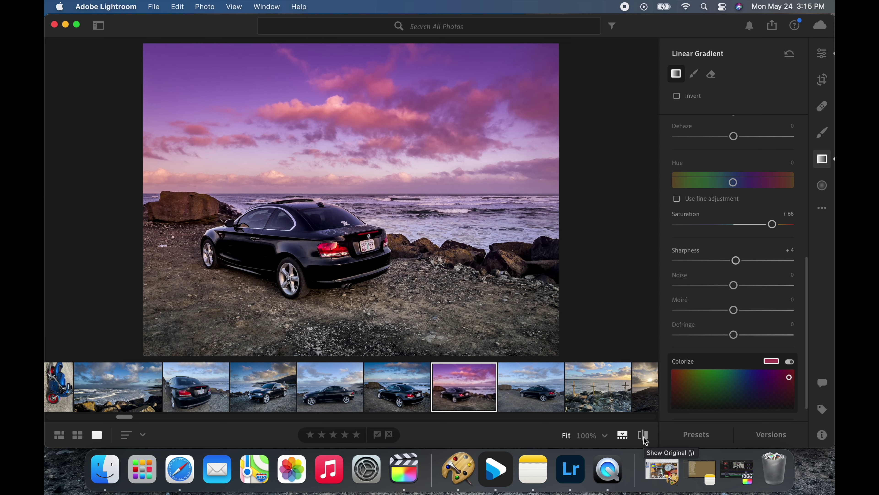
Return to the car photo's overall edit settings and raise Shadows to +27
click(825, 53)
scroll(731, 205, up, 8)
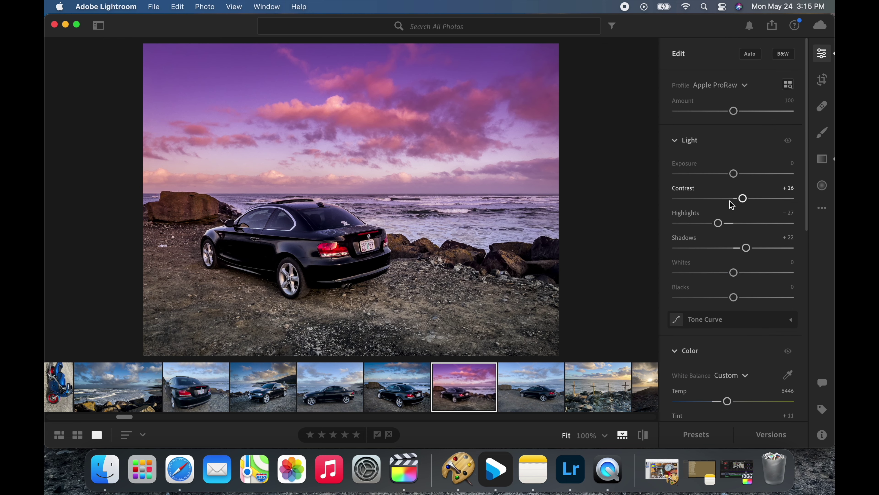
drag(748, 251, 751, 251)
Compare the neighbouring edited photo of the black car with its original and browse the adjacent car shots
click(407, 381)
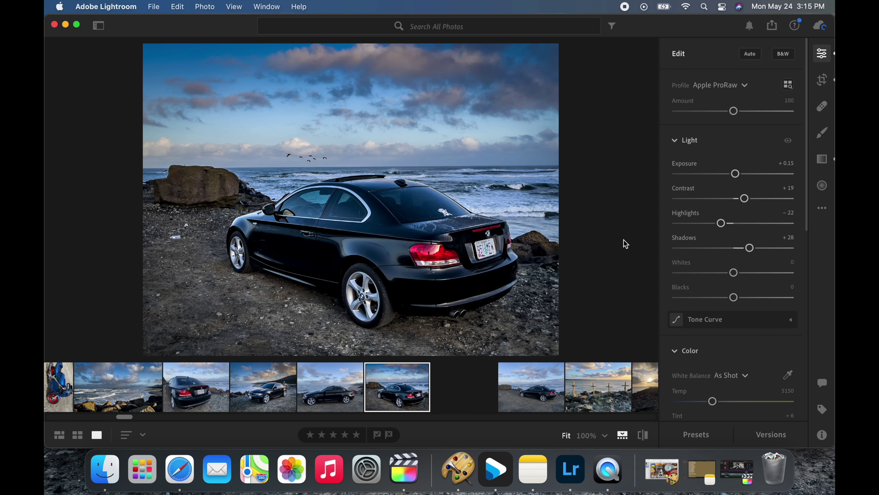
click(643, 437)
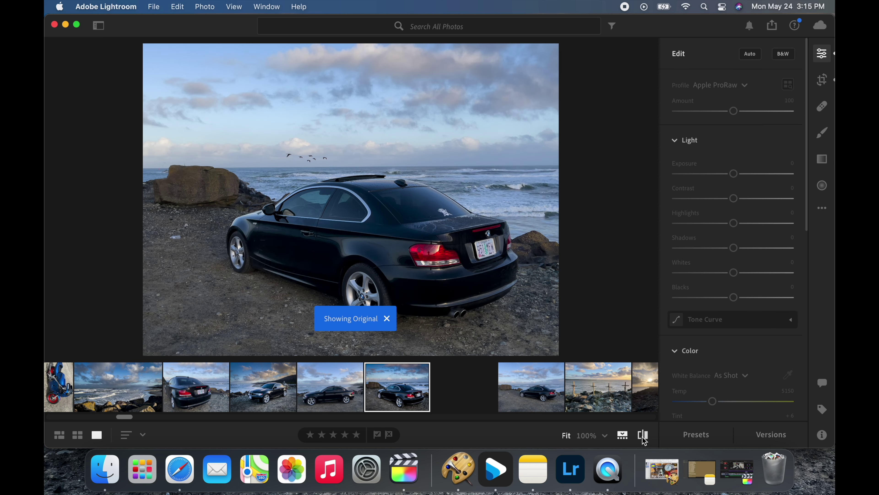
click(643, 437)
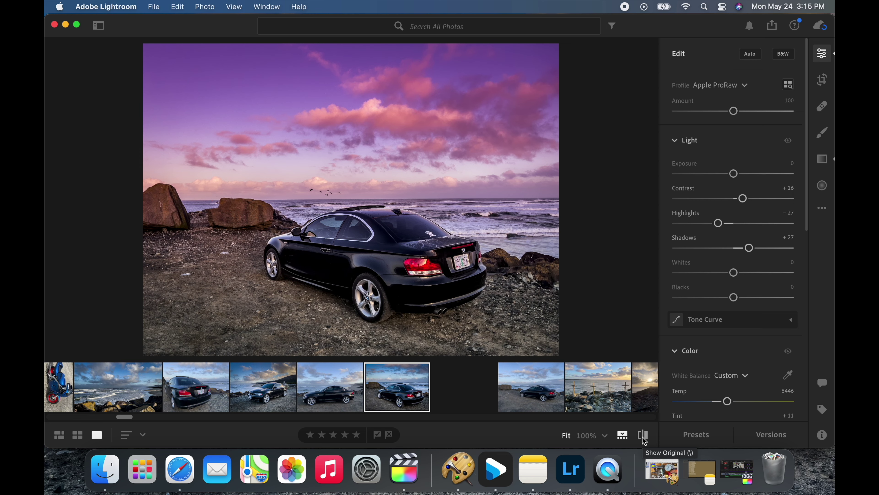
key(Left)
key(Left)
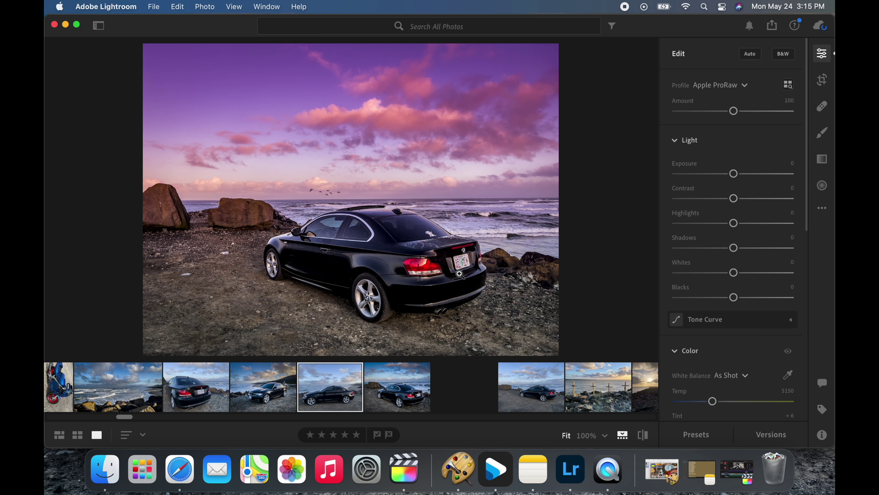
key(Right)
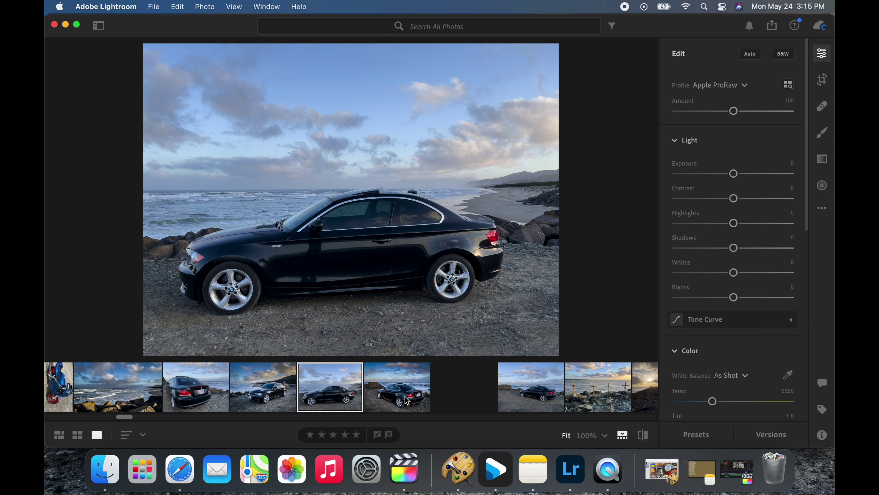
key(Right)
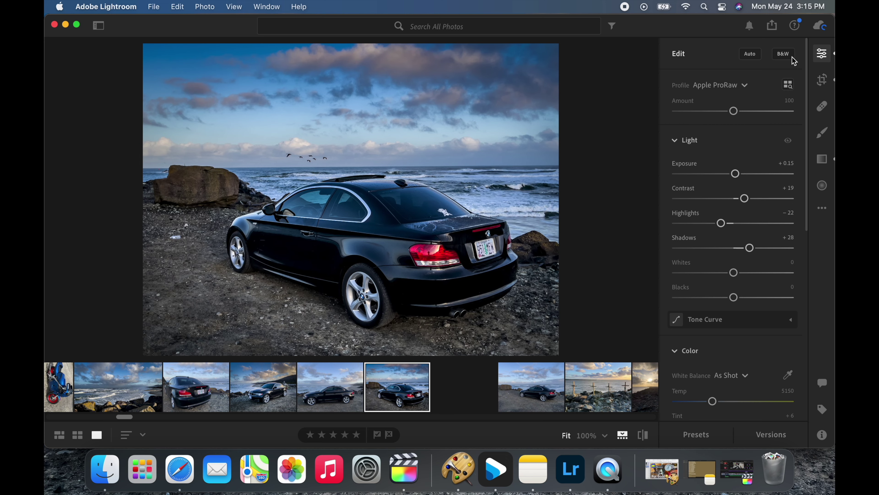
Compare the blue-sky car photo with its original while the edit settings are hidden, and open the photo of the four crosses
click(820, 55)
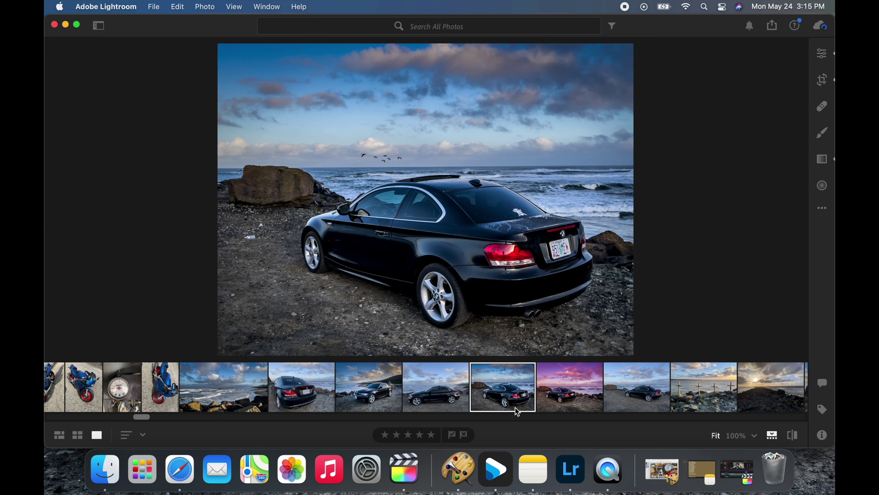
click(794, 436)
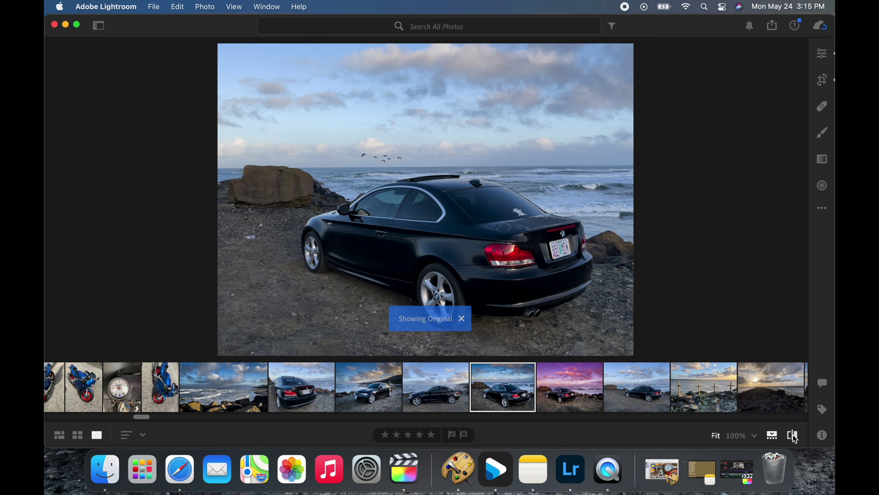
click(794, 437)
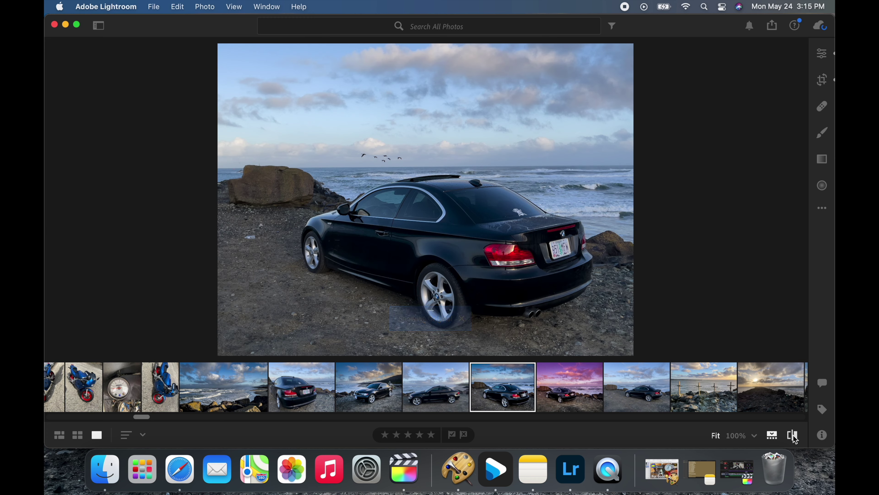
click(716, 392)
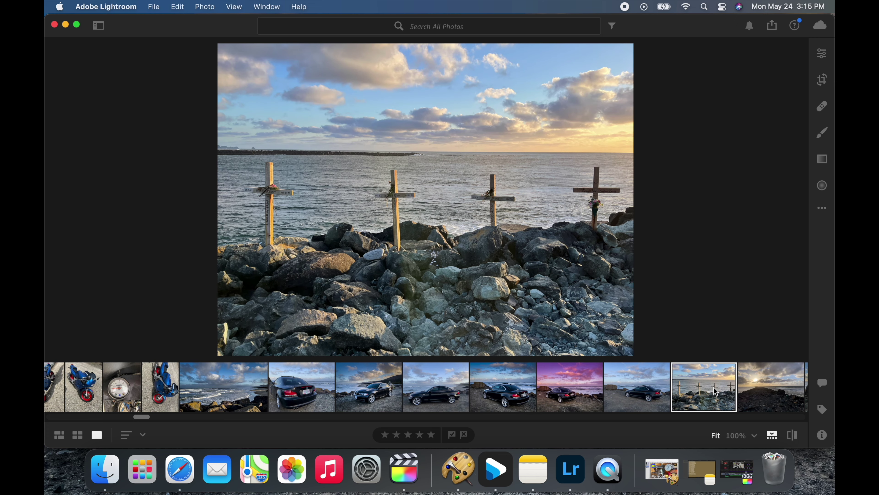
View the purple-sky car photo, and compare the edited front-view photo of the black car by the surf with its original
click(576, 391)
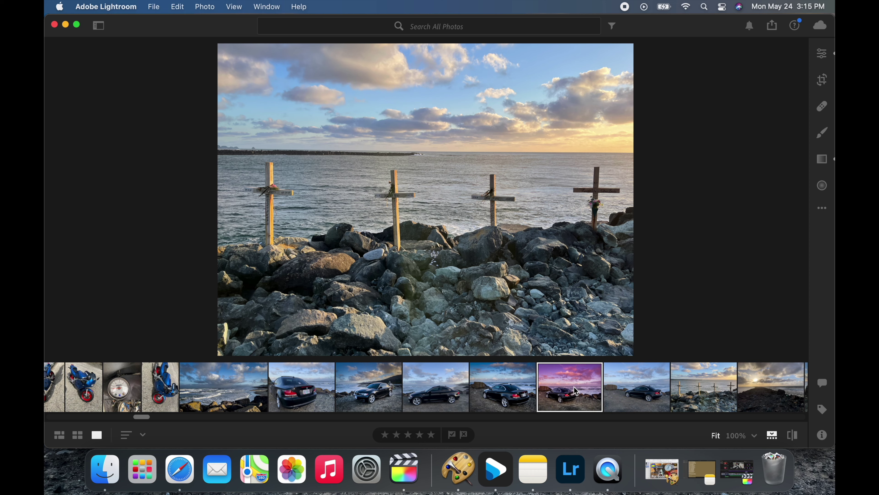
click(363, 387)
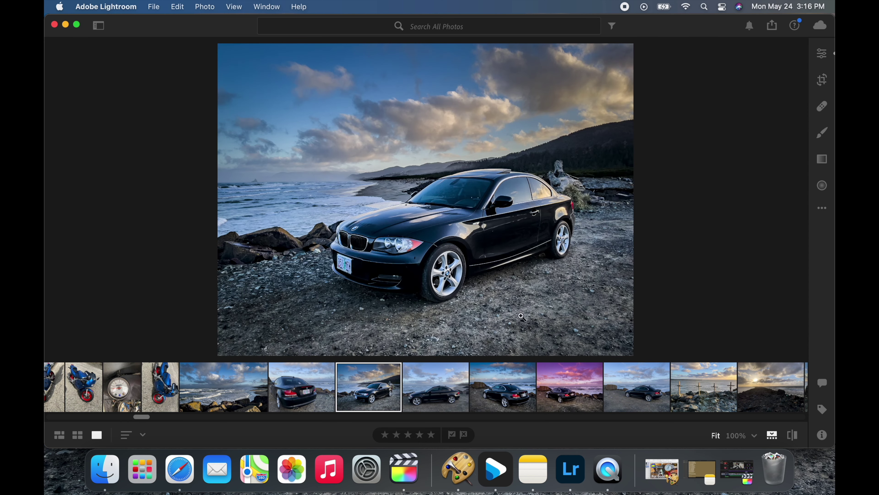
click(793, 437)
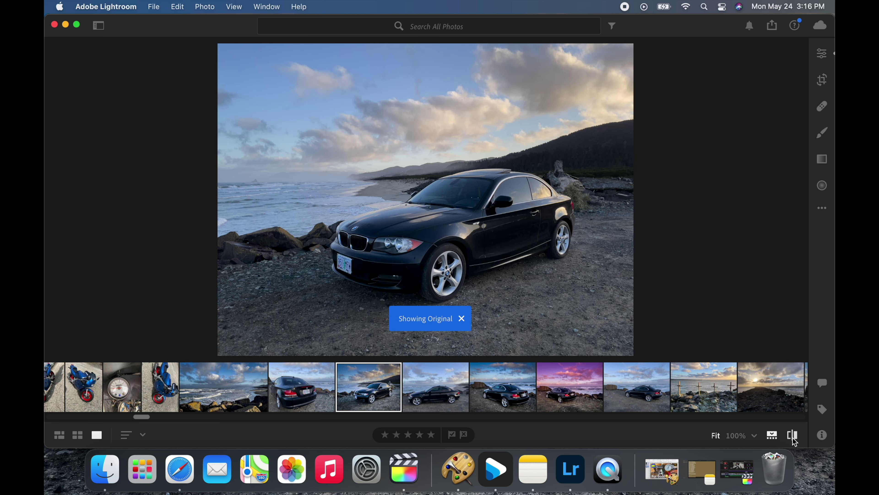
click(794, 439)
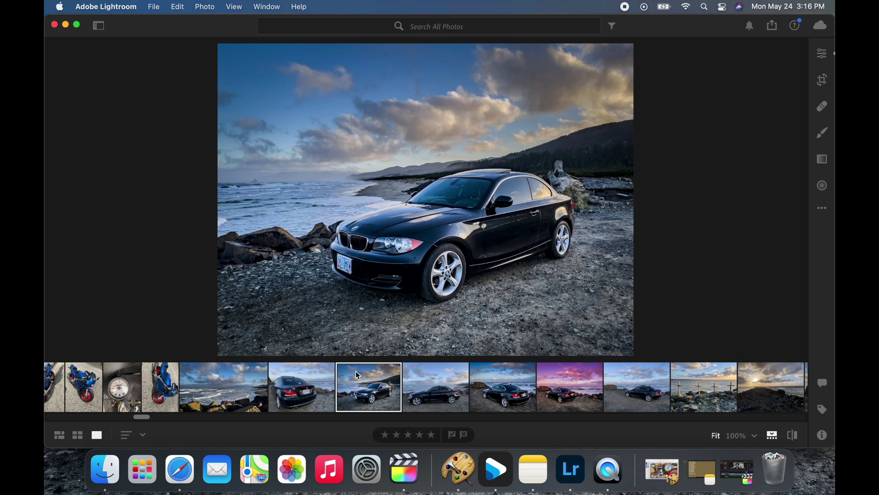
Open the edited seascape with the rocky shore and set its Contrast to +30 and Shadows to +53
click(251, 381)
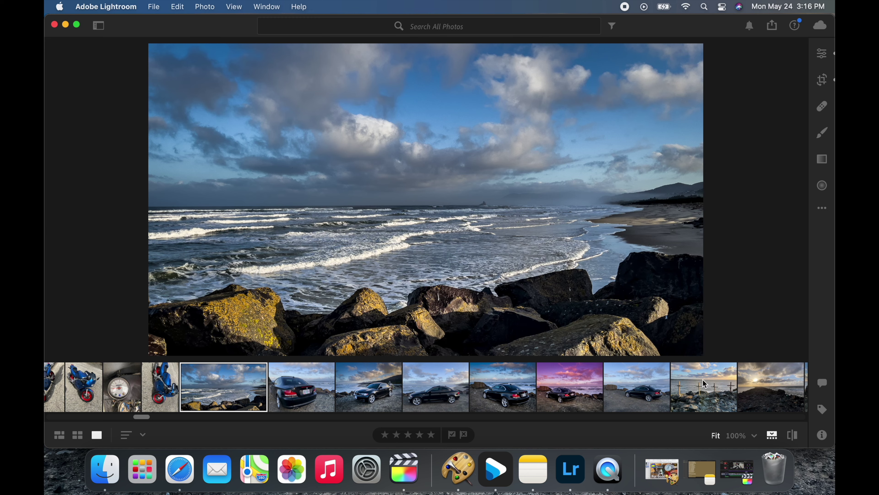
click(828, 55)
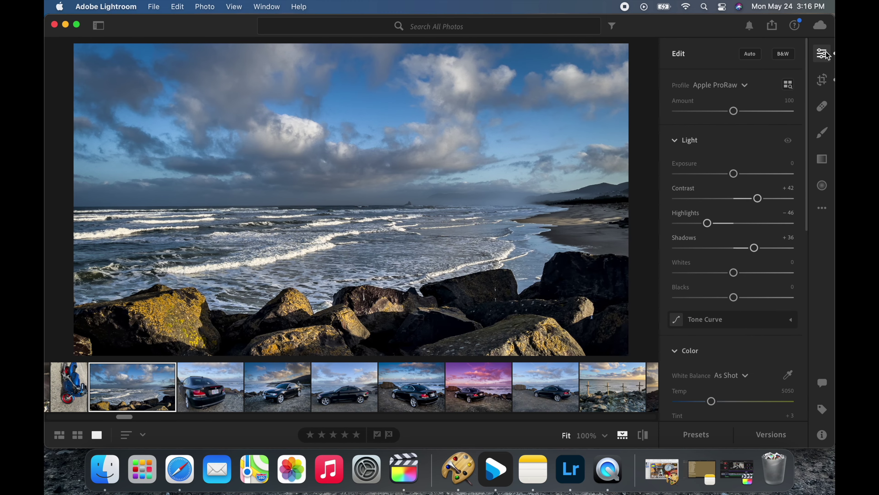
drag(759, 203, 752, 202)
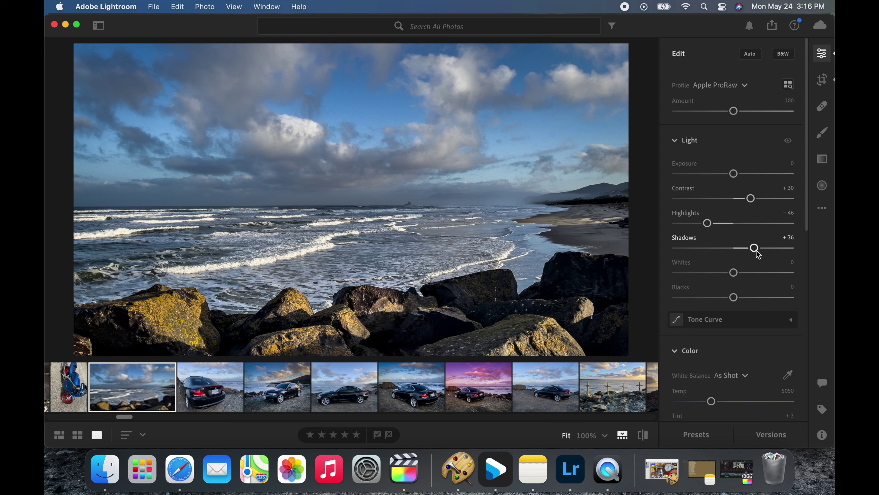
drag(754, 248, 764, 248)
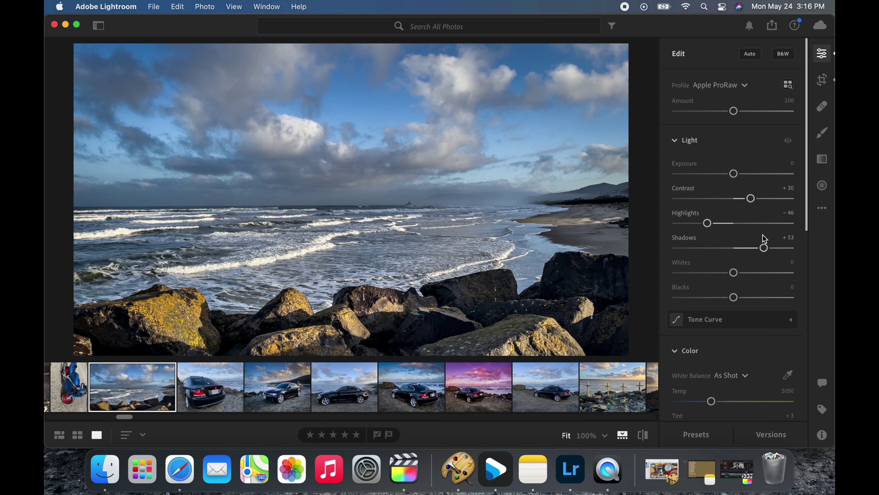
Darken the outer edges of the seascape by setting Vignette to -15
scroll(736, 309, down, 3)
scroll(737, 309, down, 10)
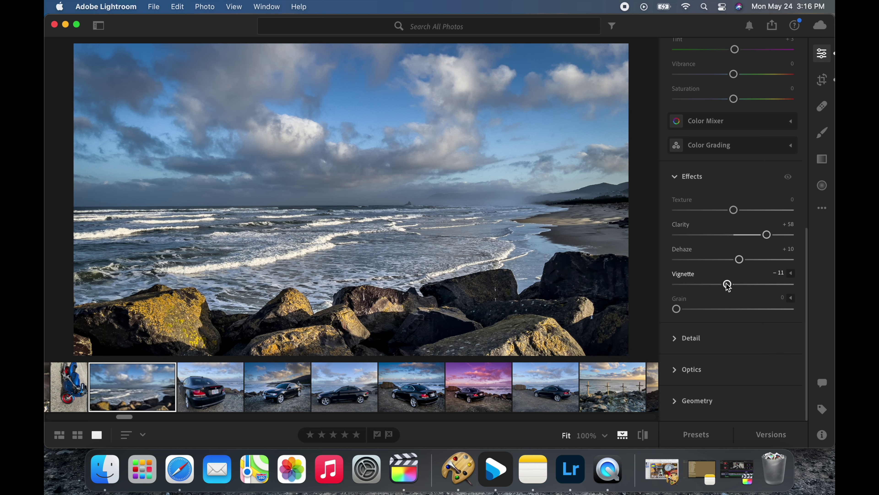
drag(729, 286, 726, 286)
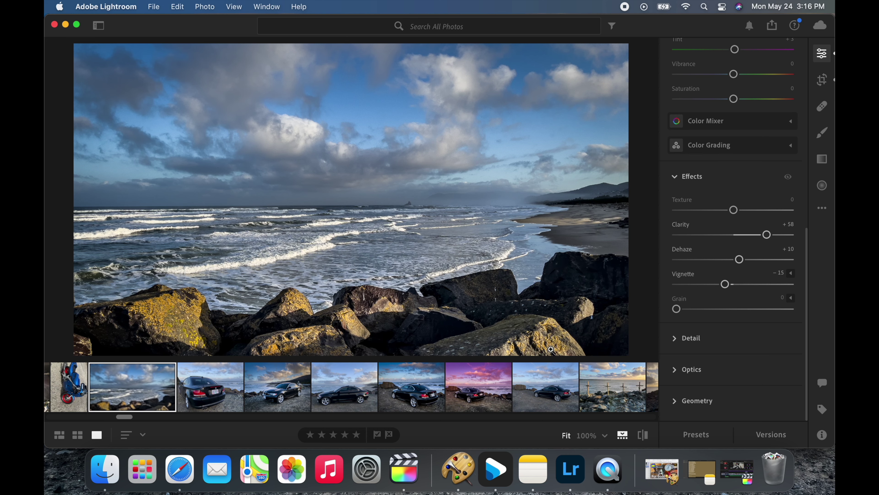
Browse ahead to the motorcycle shots and view the edited red motorcycle, its unedited neighbour and the gas station photo
scroll(506, 402, right, 15)
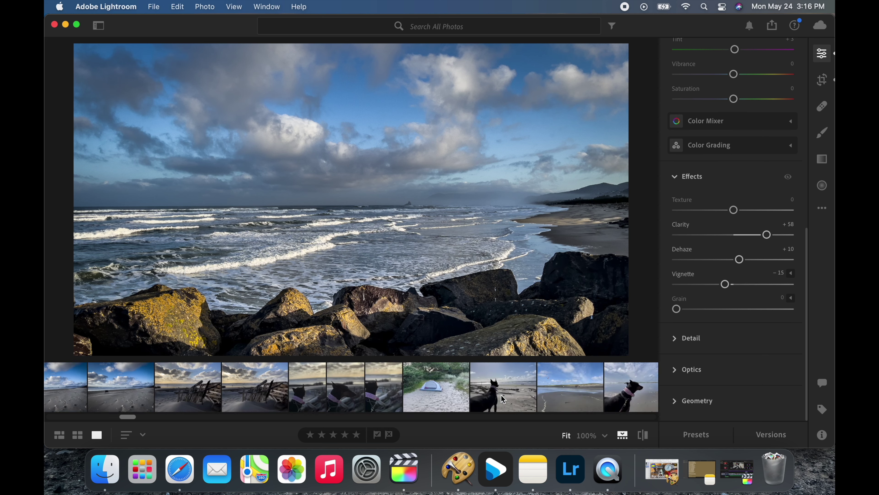
scroll(503, 399, right, 15)
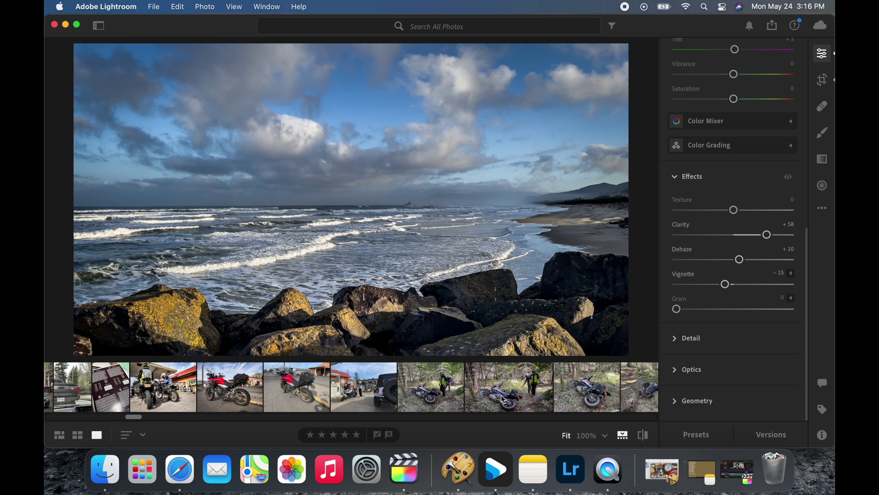
click(174, 388)
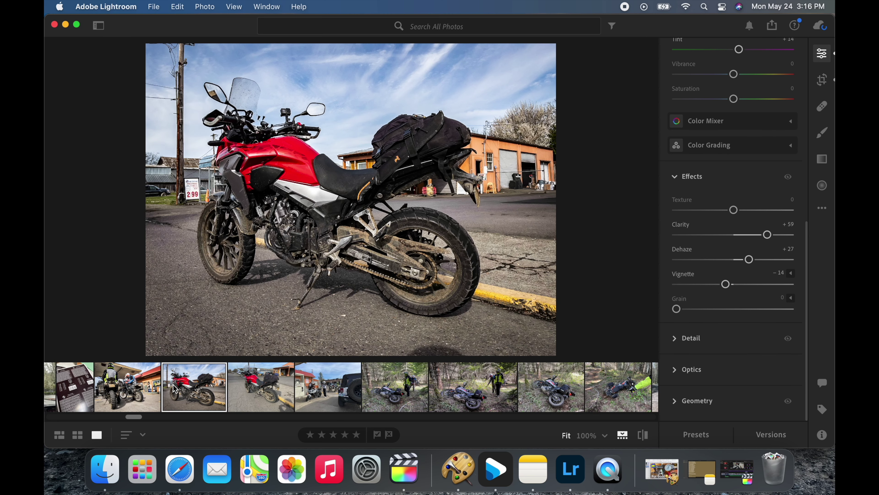
click(272, 388)
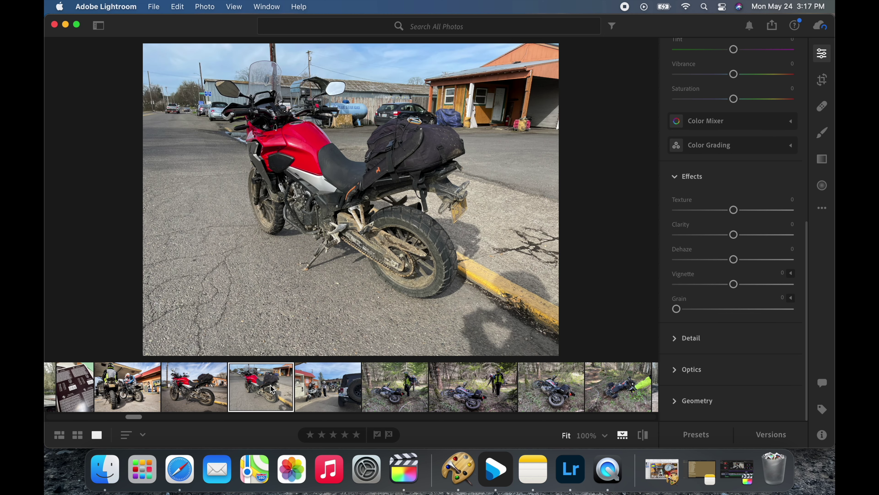
key(Left)
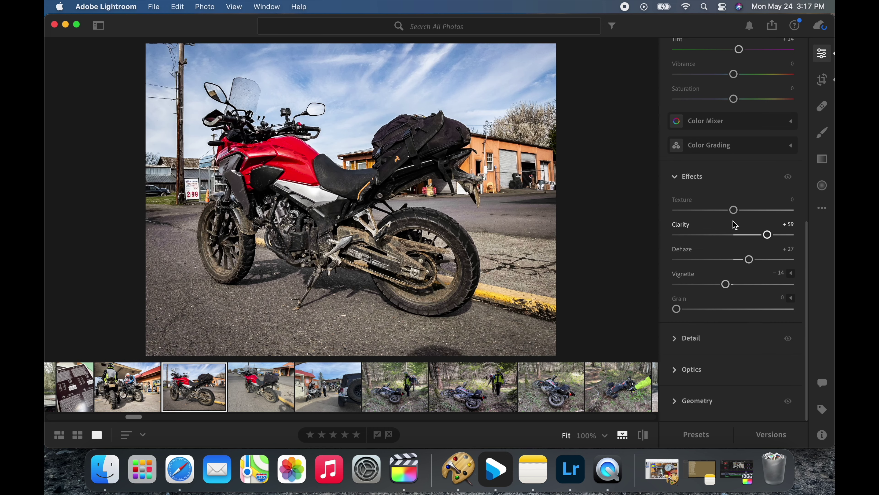
click(318, 394)
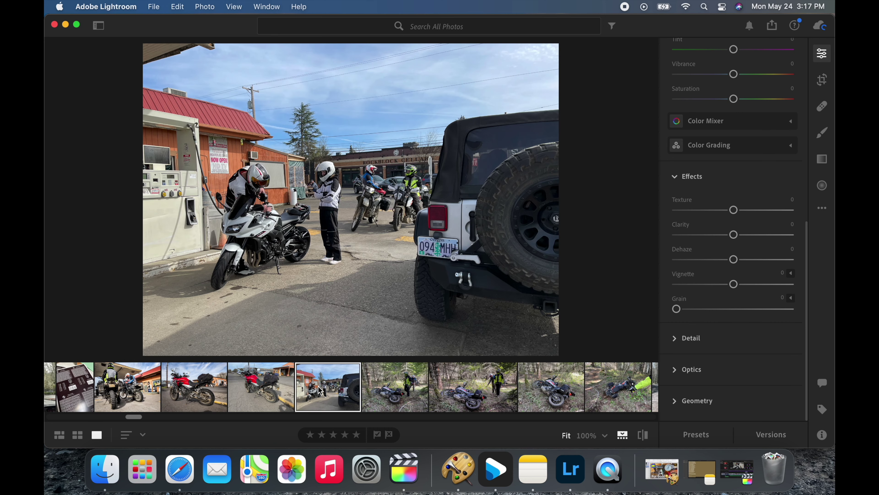
Open the unedited red motorcycle photo and crop away strips along its right and bottom edges
click(251, 396)
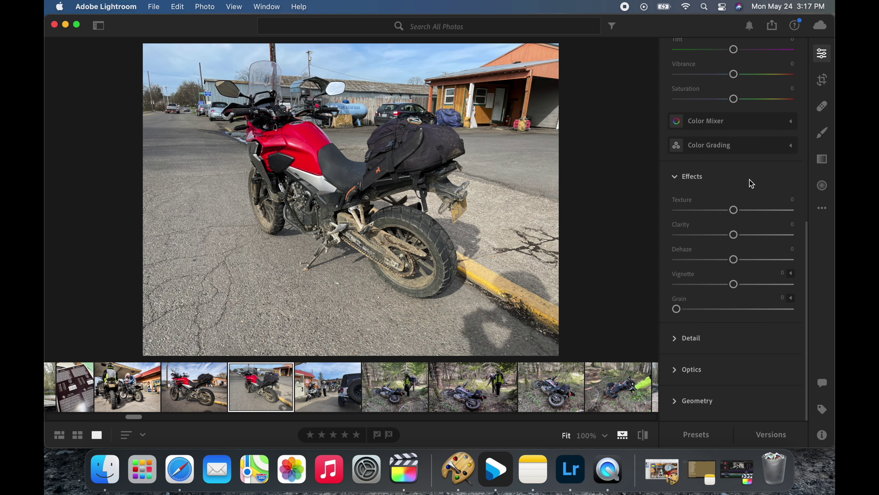
click(822, 80)
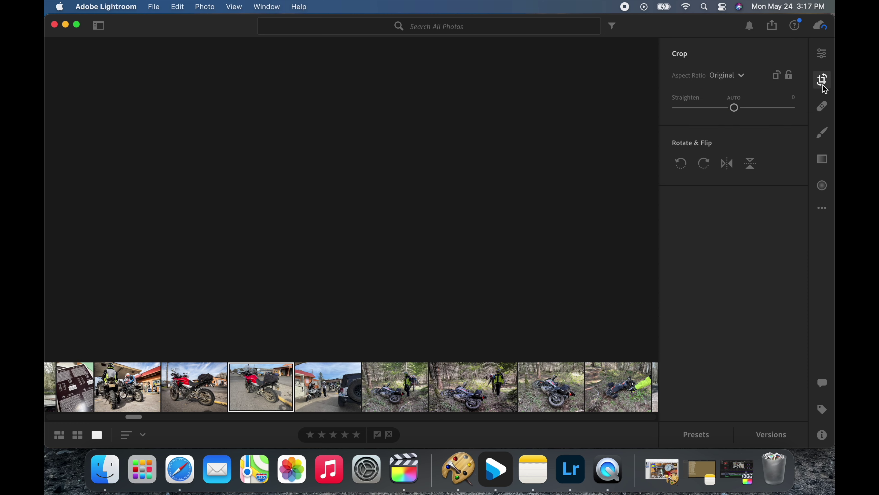
drag(554, 350, 523, 335)
drag(521, 335, 523, 337)
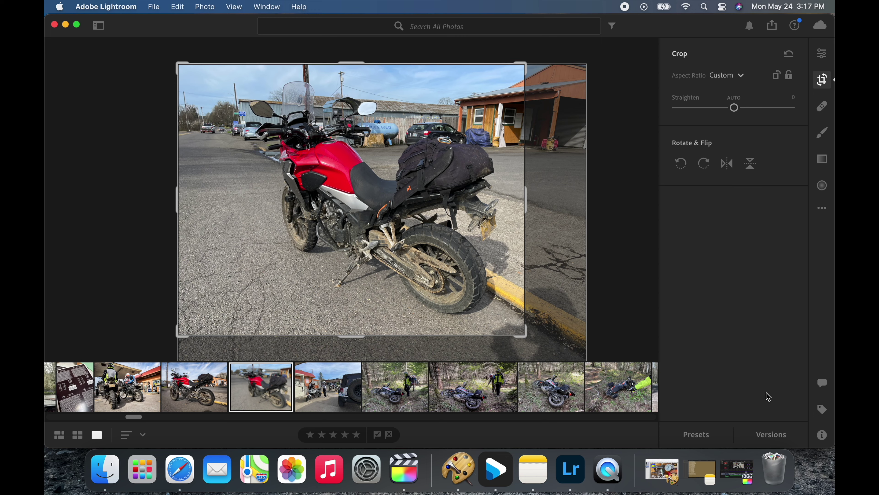
Set the cropped motorcycle photo's Highlights to -83 and Shadows to +30
click(822, 54)
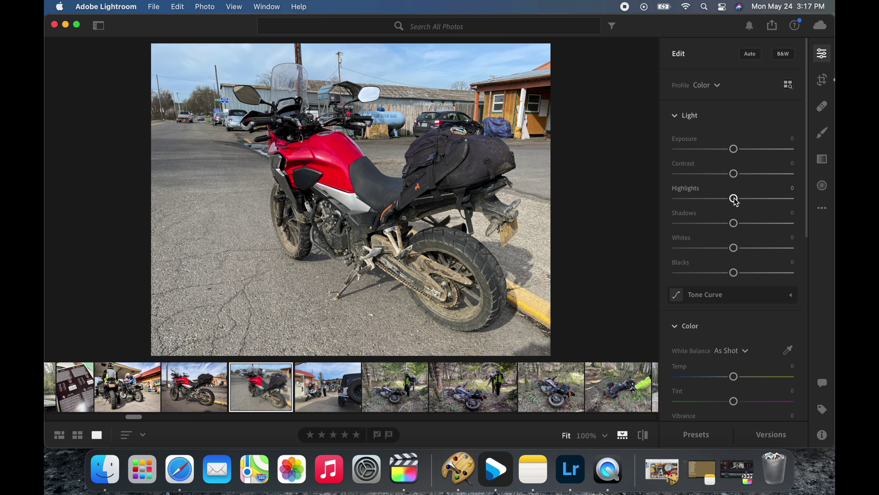
drag(735, 202, 745, 226)
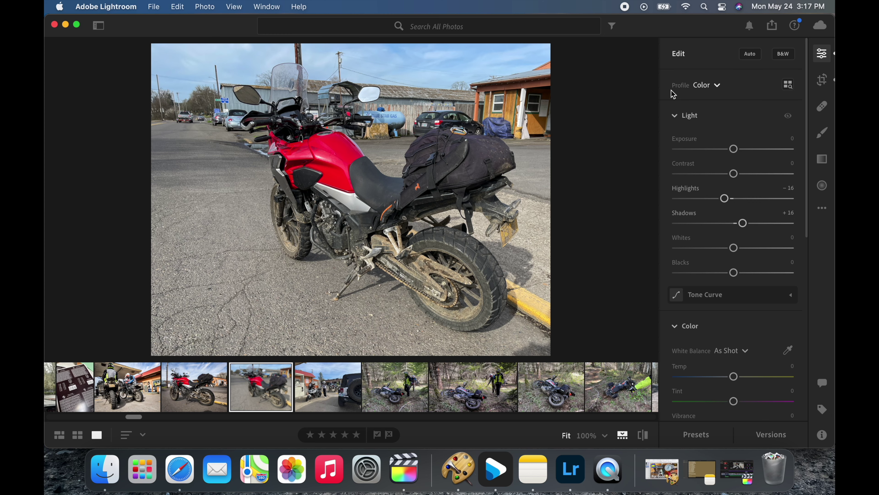
drag(724, 198, 688, 204)
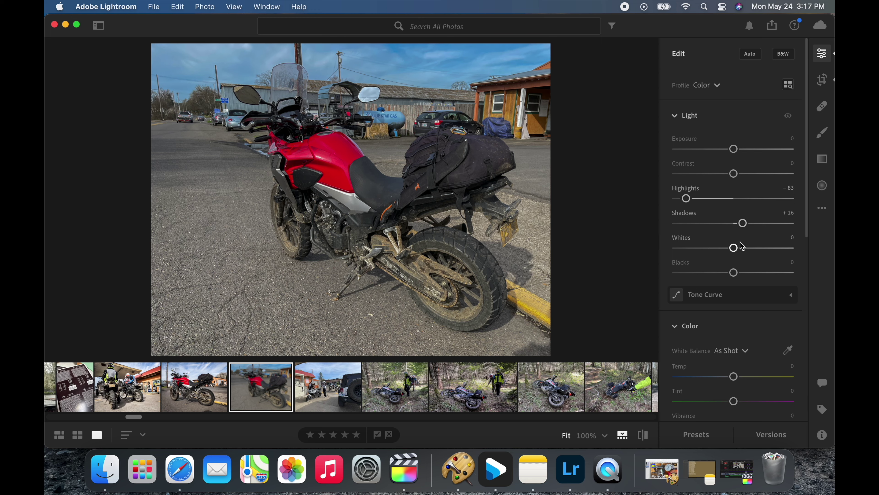
drag(743, 224, 750, 225)
Set the motorcycle photo's Clarity to +62 and Vignette to -11
scroll(752, 226, down, 10)
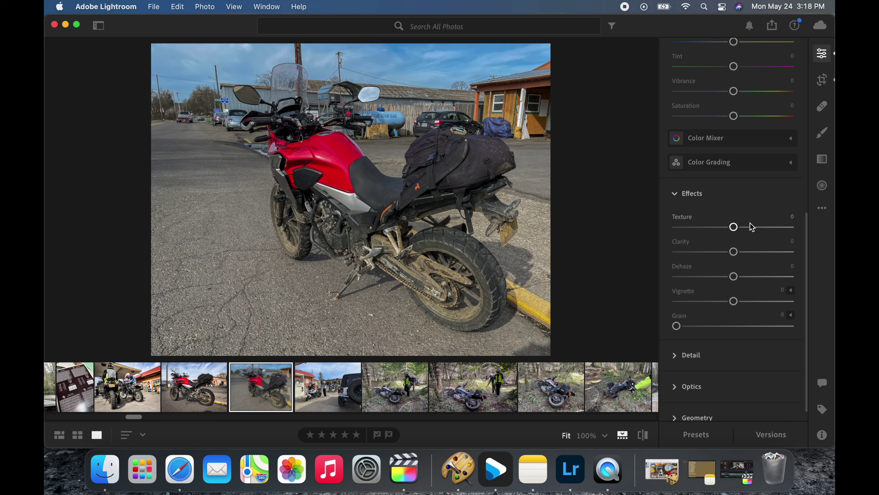
drag(734, 234, 772, 236)
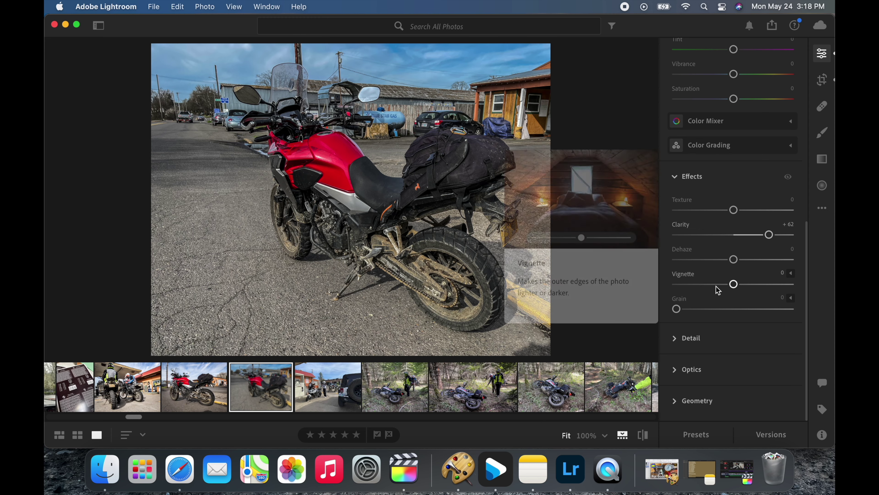
drag(733, 285, 728, 287)
Review the motorcycle photo's adjustments and compare the edited version with its original
scroll(740, 201, up, 4)
scroll(742, 203, down, 4)
scroll(742, 203, up, 9)
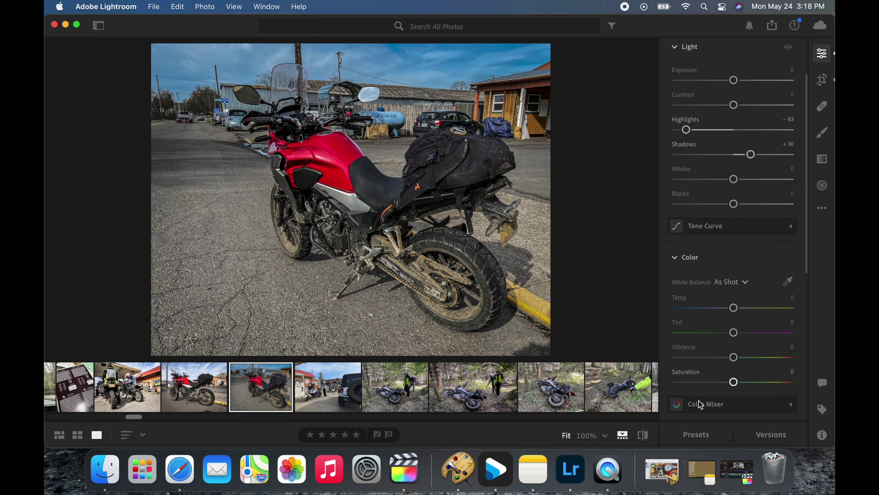
click(644, 437)
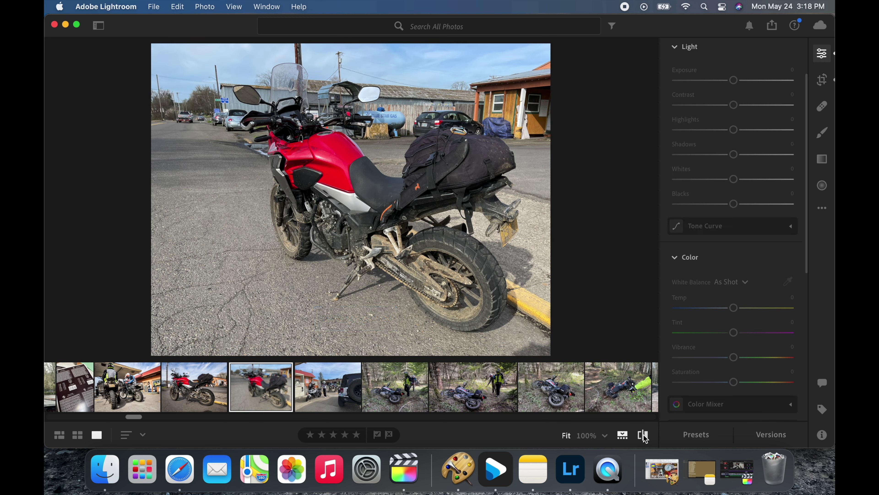
click(644, 438)
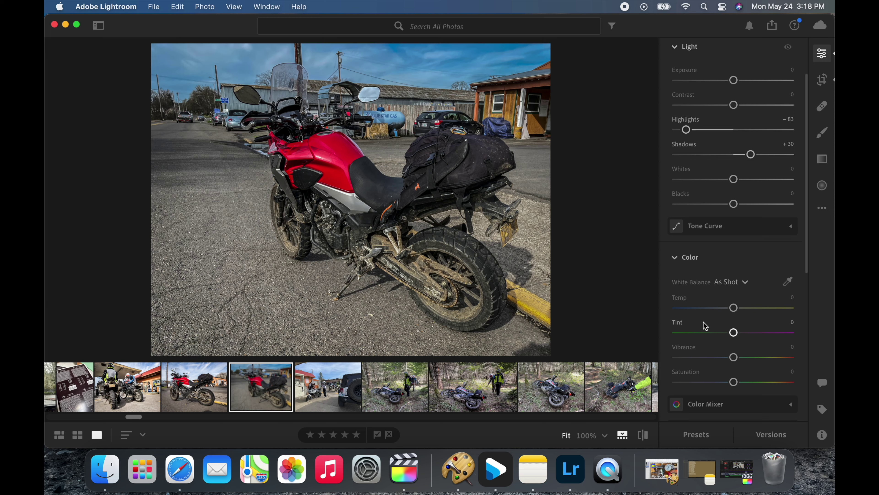
Raise the motorcycle photo's Exposure to +0.33 and compare the brightened version with its original
scroll(757, 240, up, 1)
scroll(757, 241, up, 4)
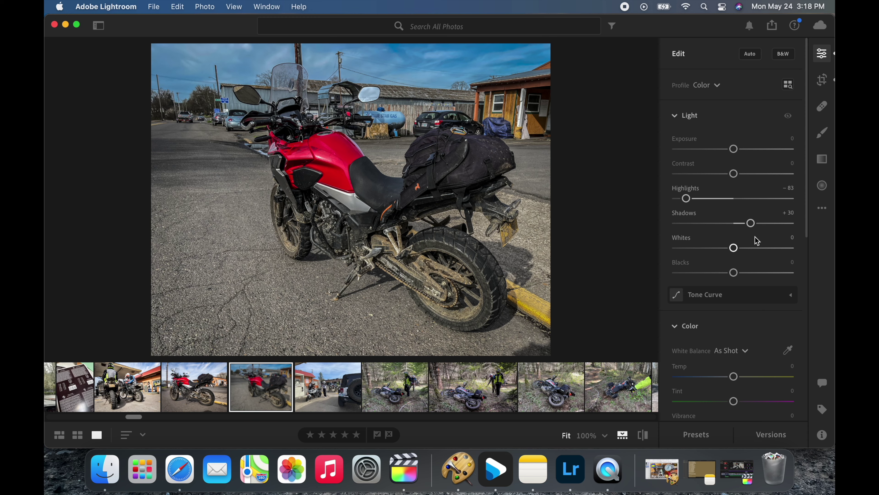
click(825, 187)
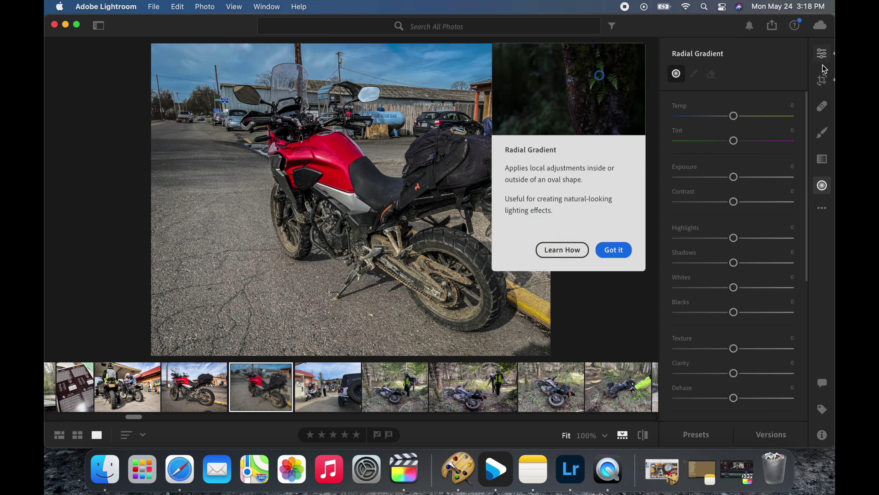
click(822, 53)
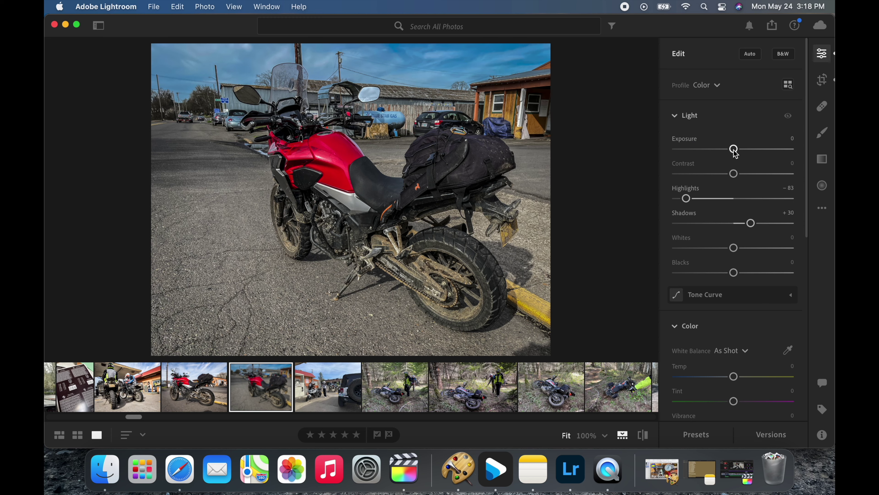
drag(734, 150, 739, 158)
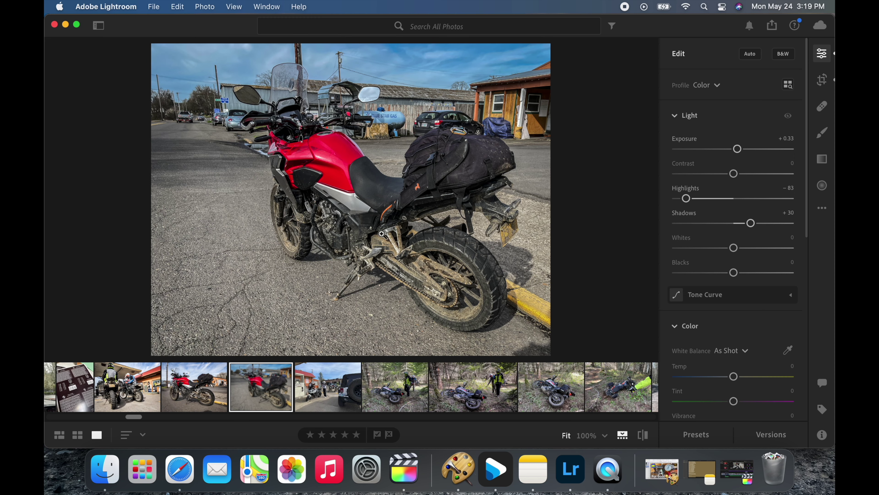
click(644, 436)
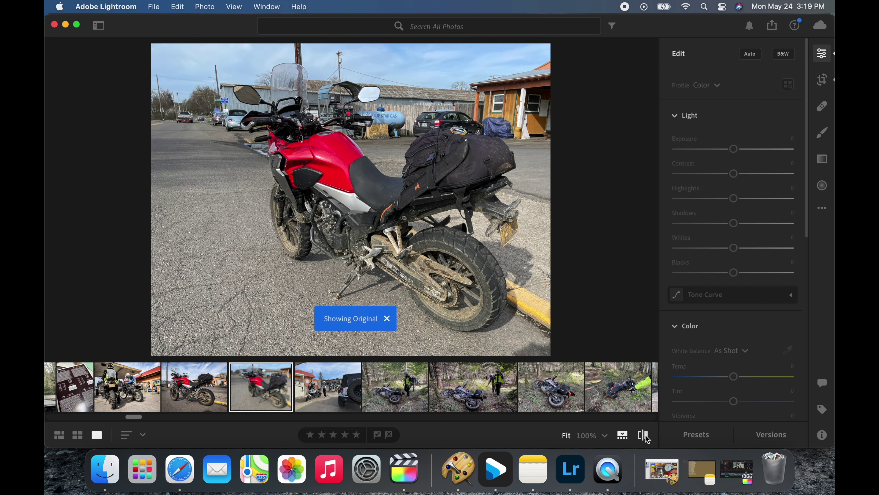
click(645, 437)
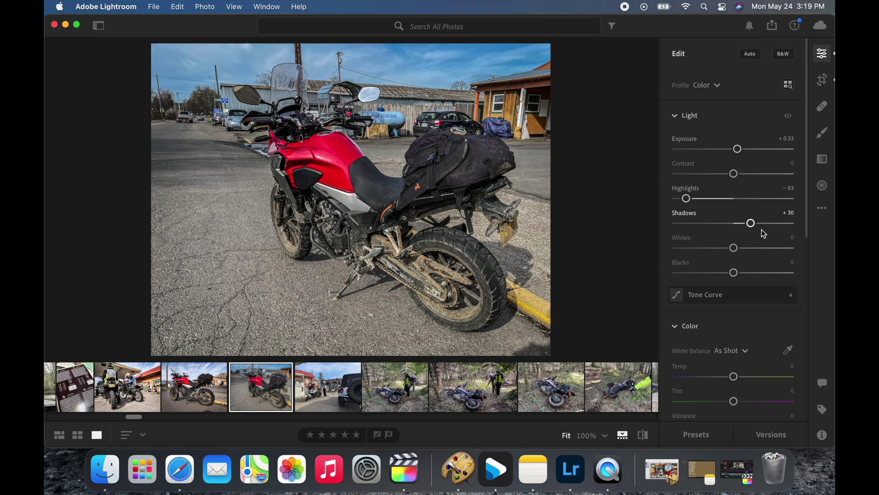
Set the motorcycle photo's Dehaze to +1
scroll(763, 252, down, 3)
scroll(764, 253, down, 5)
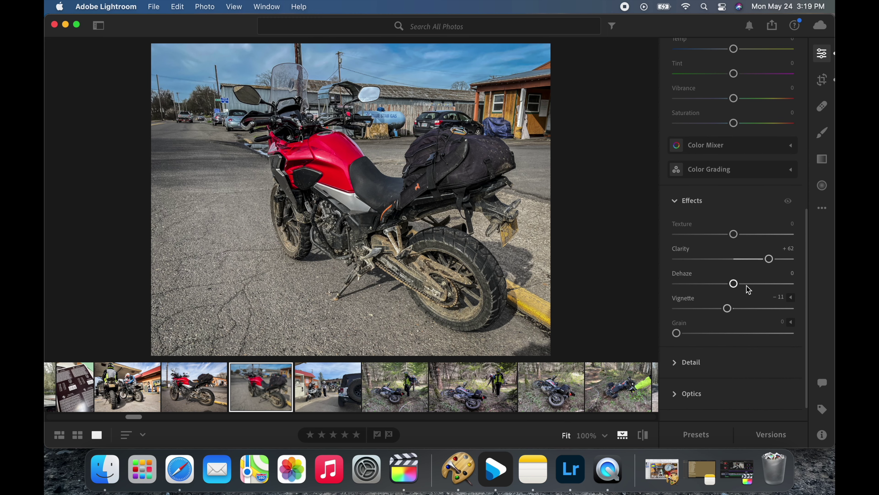
drag(733, 286, 736, 286)
scroll(499, 383, right, 5)
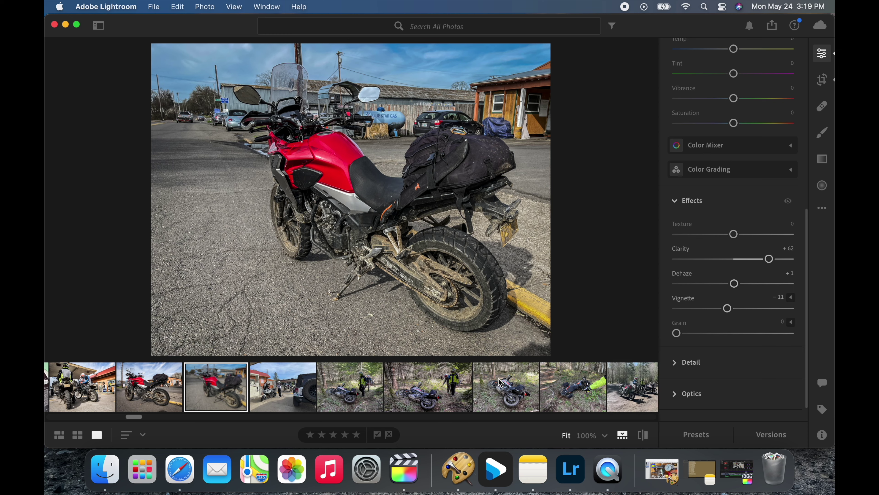
Compare the two photos of three motorcycles on the forest gravel lot, then open the closer shot and inspect it at 100%
scroll(499, 383, right, 8)
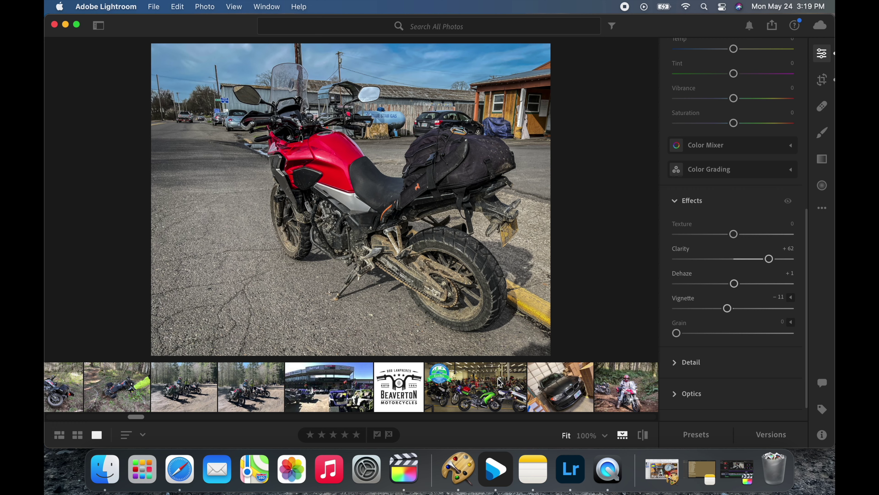
click(248, 392)
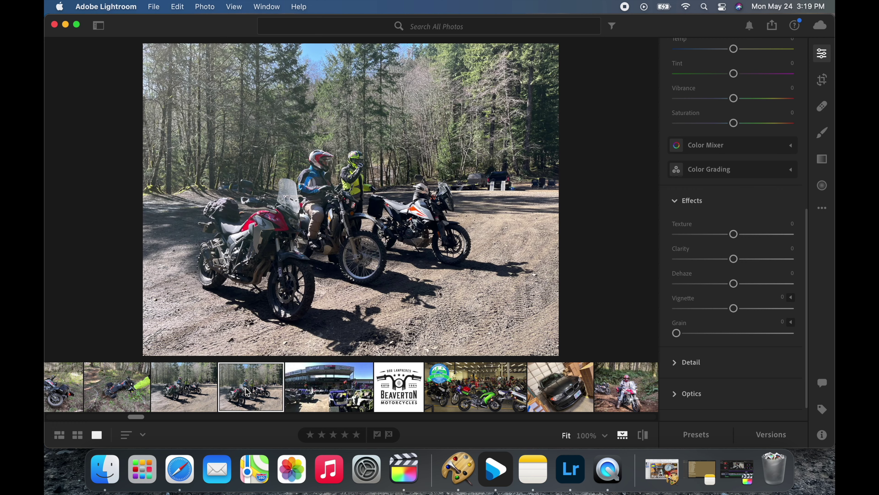
click(182, 392)
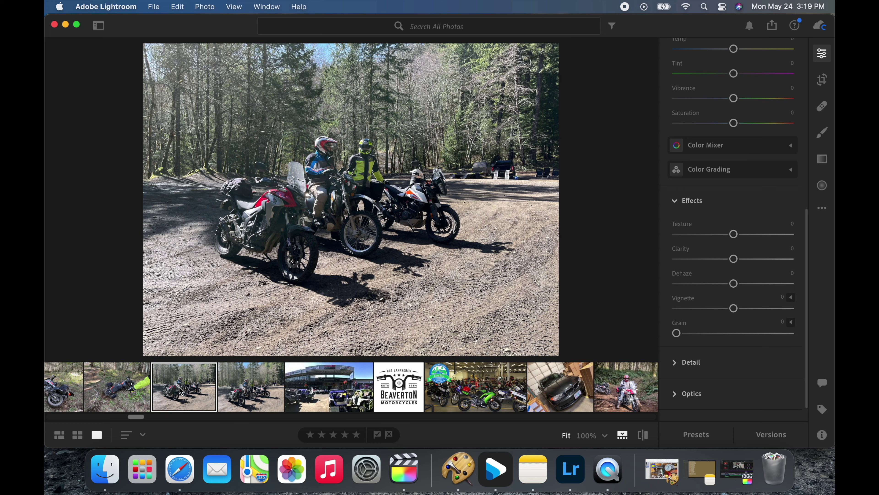
click(234, 399)
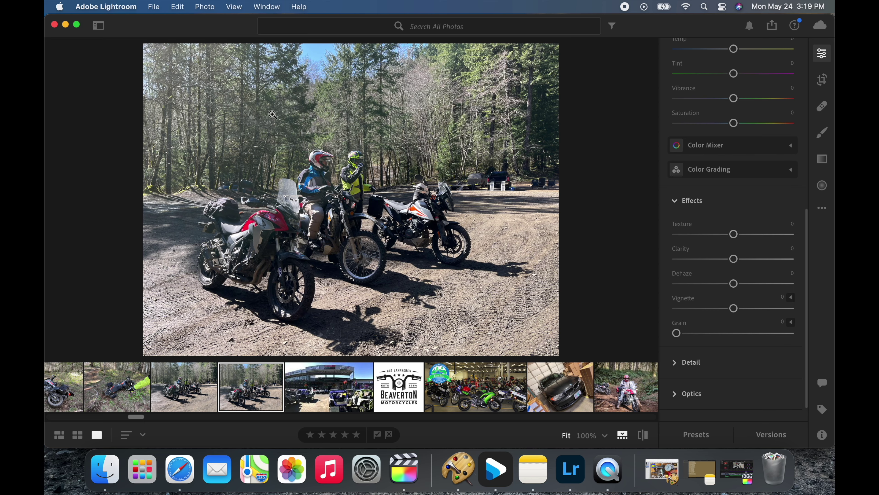
click(313, 103)
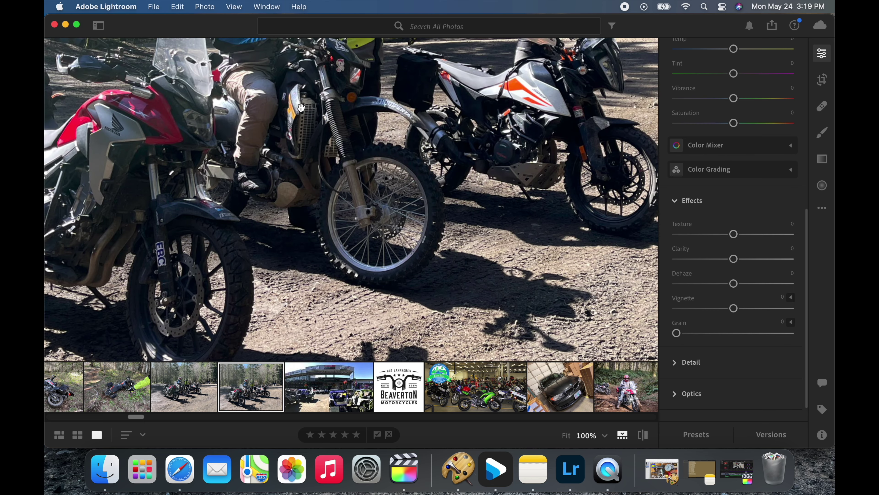
click(301, 107)
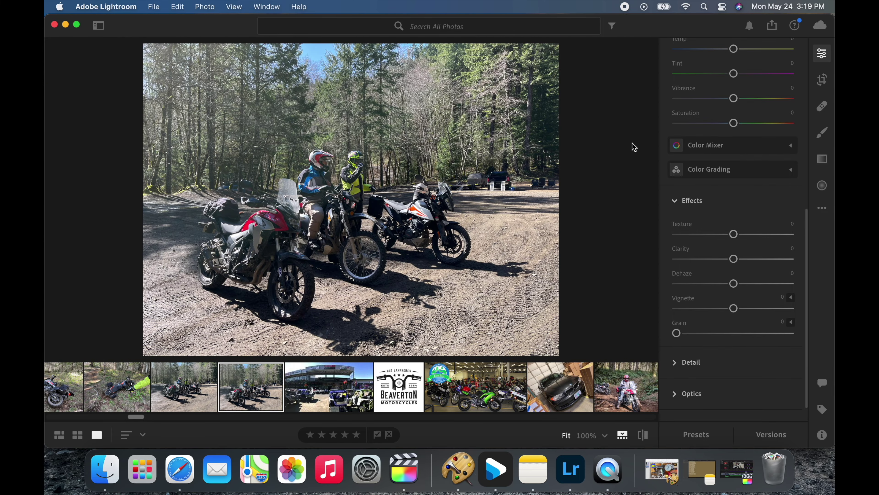
Set the forest motorcycle photo's Highlights to -35 and Shadows to +53
scroll(755, 293, up, 10)
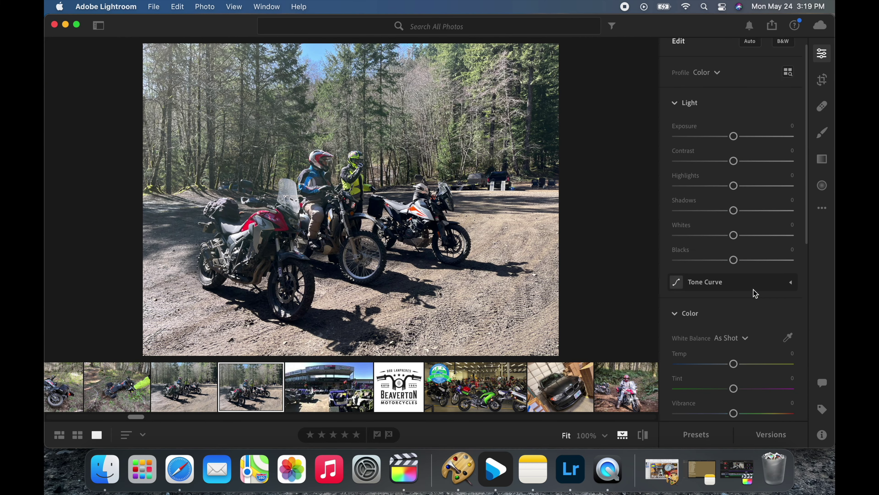
scroll(756, 293, up, 1)
drag(734, 200, 766, 228)
scroll(766, 229, down, 1)
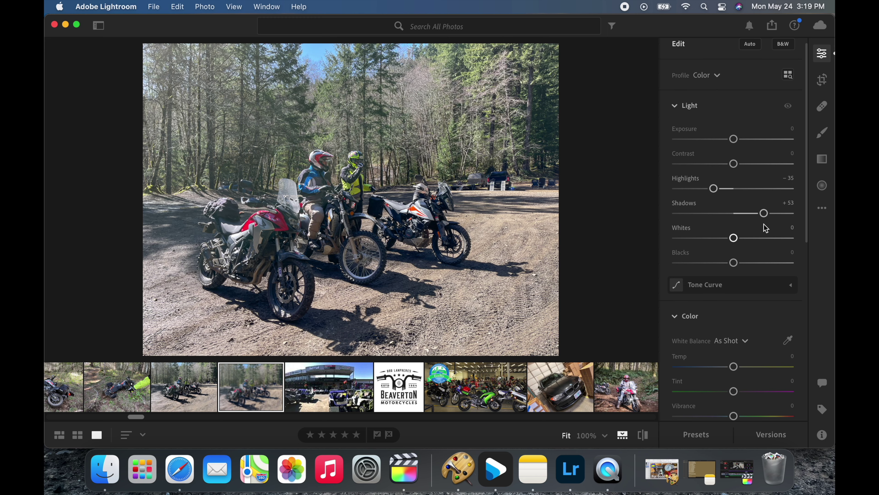
Set the forest motorcycle photo's Clarity to +46 and Dehaze to +38
scroll(767, 228, down, 10)
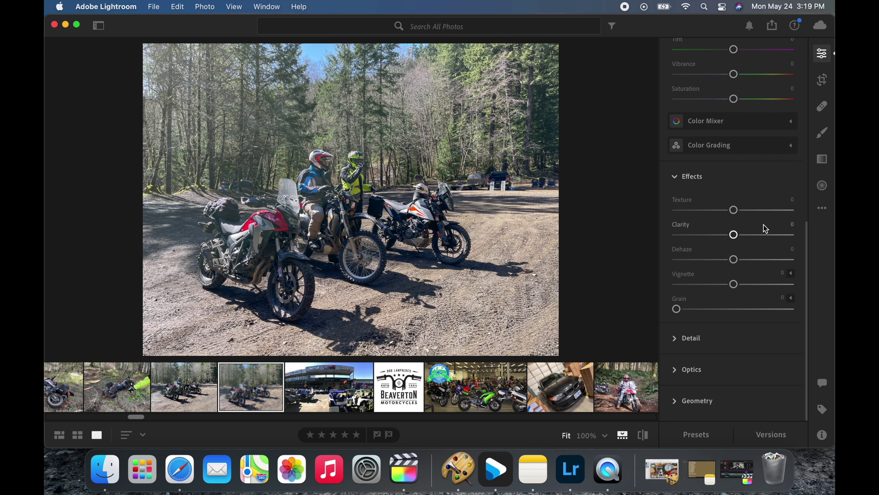
drag(733, 232, 759, 239)
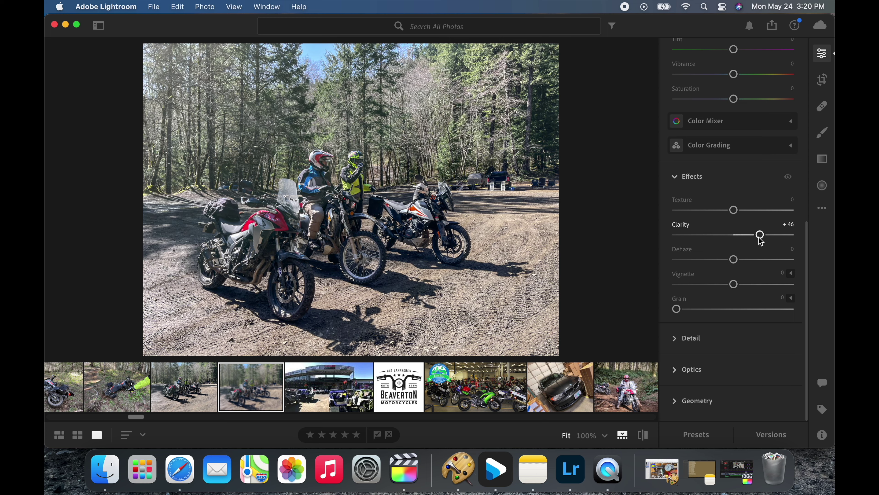
drag(733, 260, 757, 262)
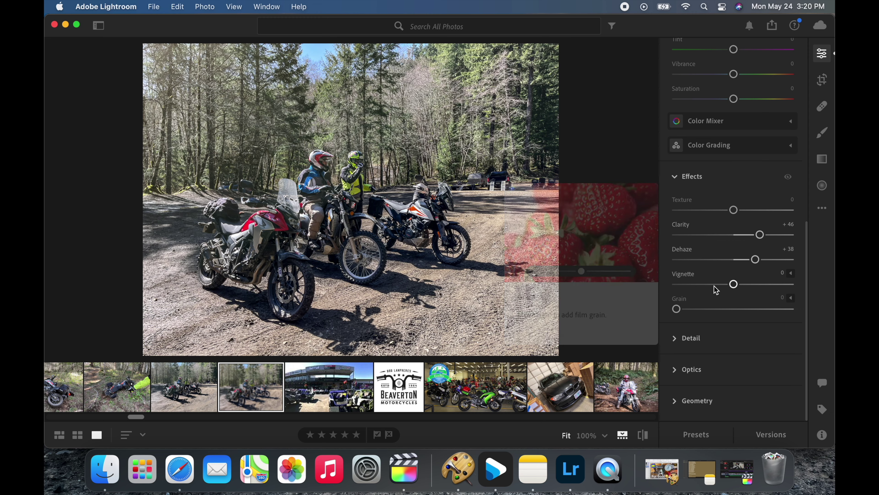
Set the forest motorcycle photo's Saturation to -3 and Vignette to -21
scroll(716, 291, up, 3)
scroll(716, 290, up, 1)
drag(735, 221, 732, 221)
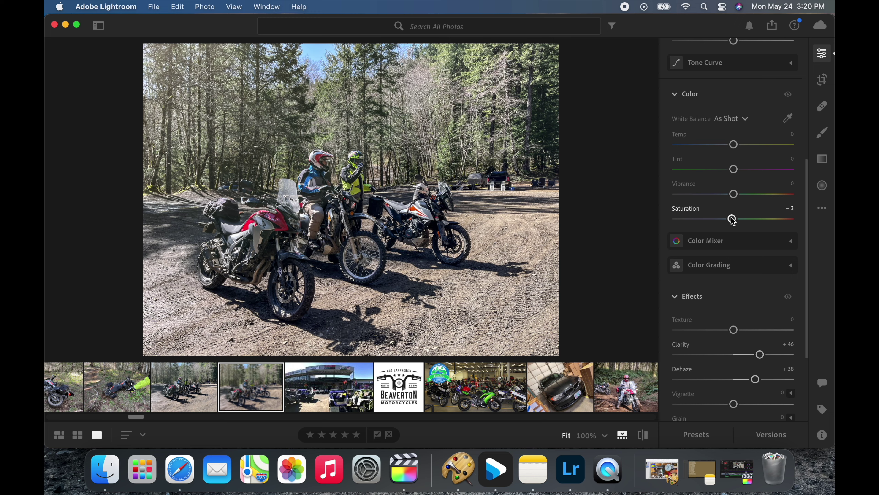
scroll(733, 361, down, 5)
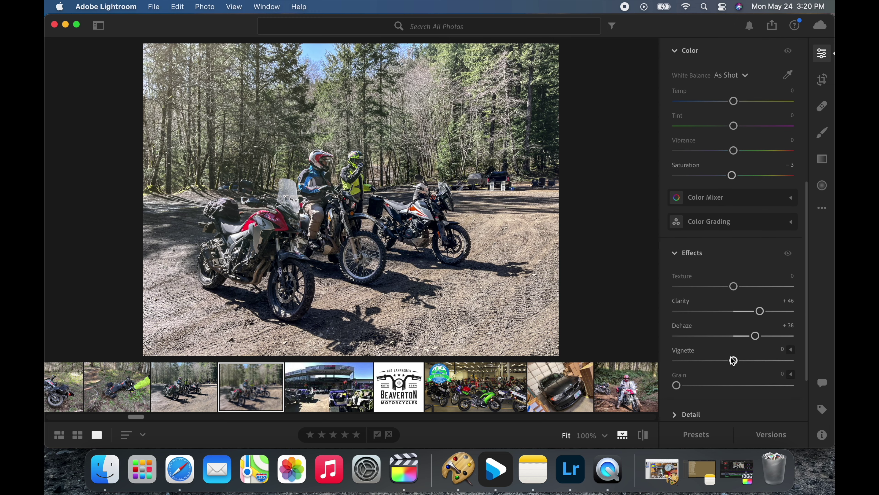
drag(735, 363, 722, 358)
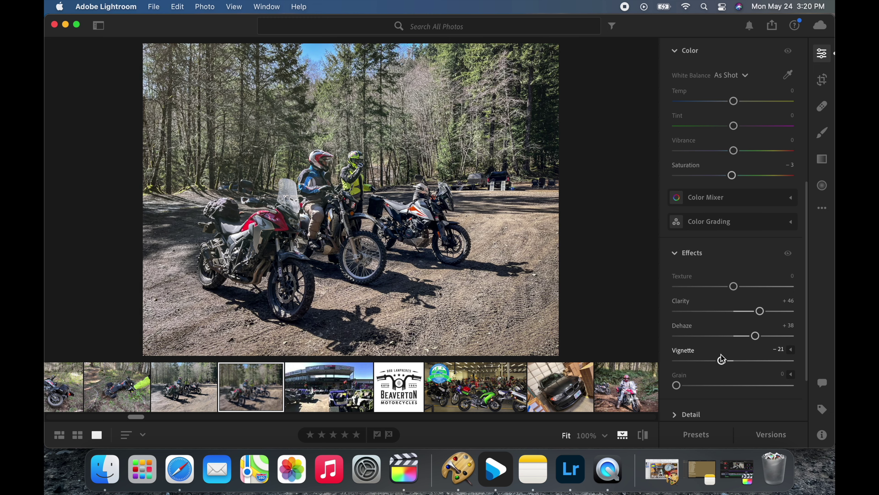
Review the forest motorcycle photo's light and effects adjustments and compare the edited version with its original
scroll(751, 315, up, 10)
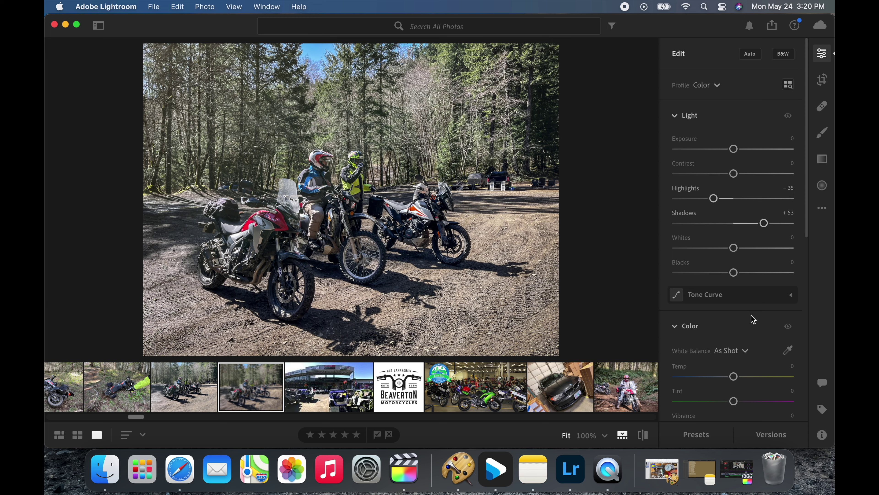
click(644, 437)
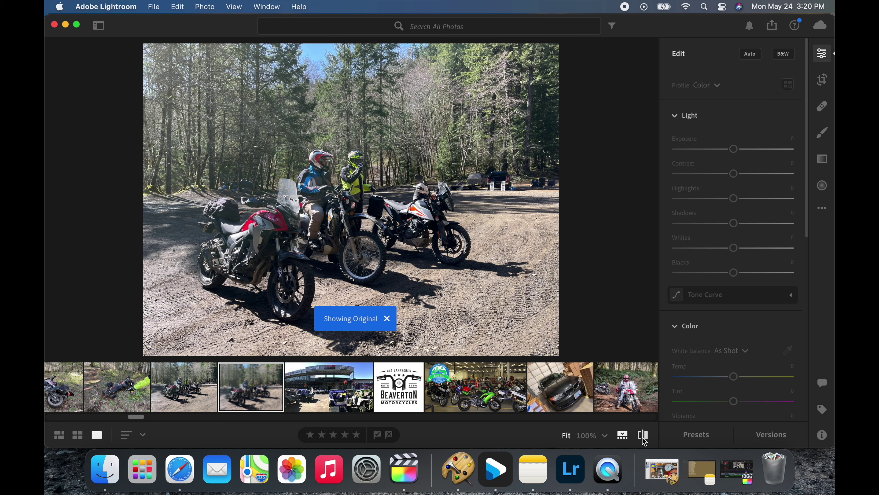
click(643, 437)
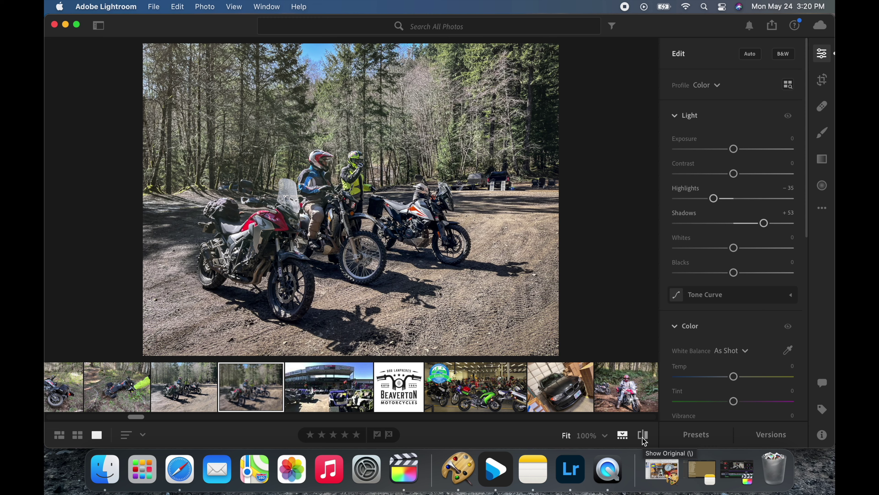
scroll(737, 366, down, 6)
scroll(732, 365, up, 6)
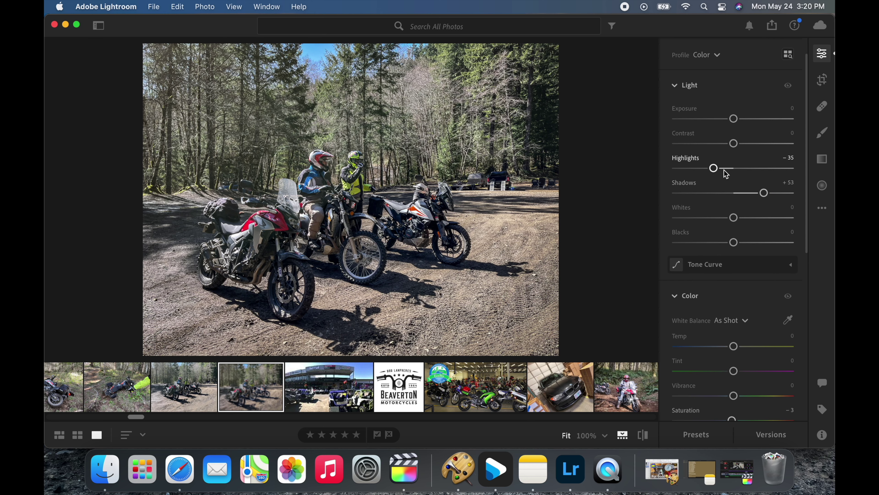
scroll(726, 174, down, 6)
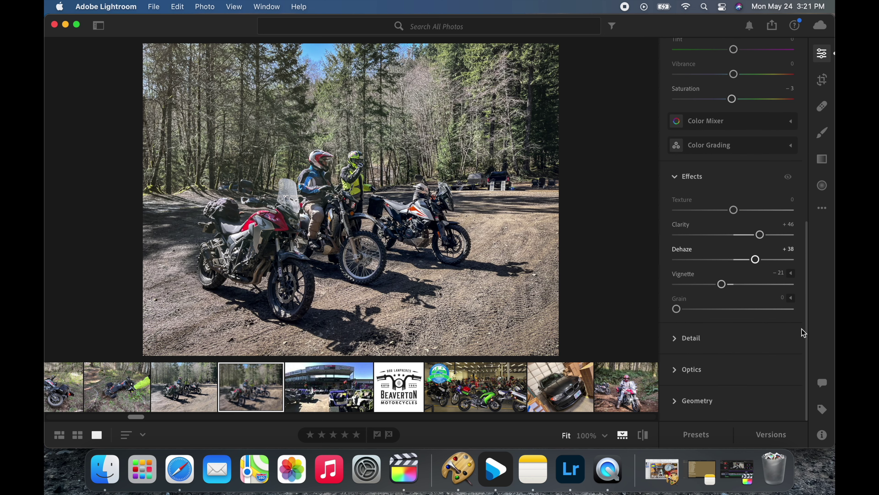
click(644, 439)
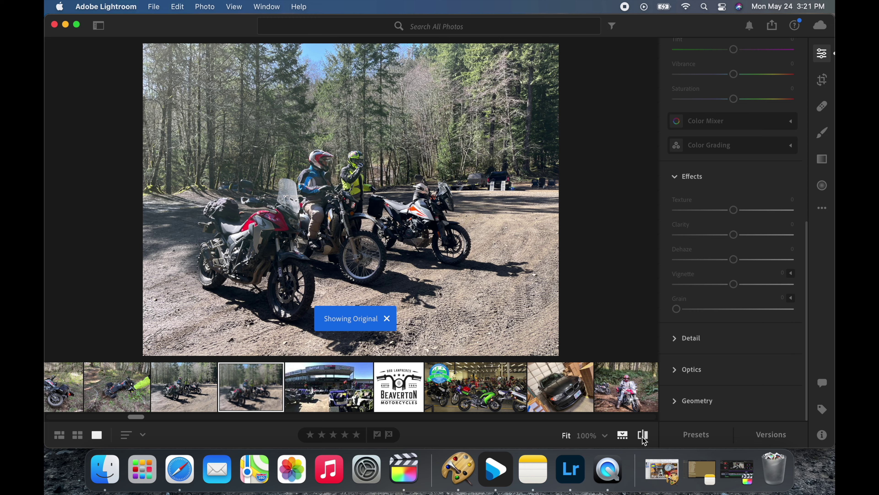
click(644, 439)
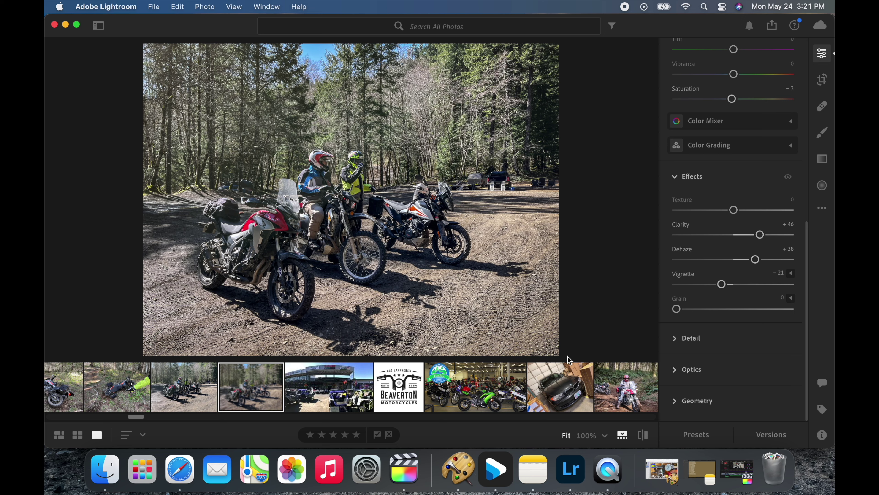
Find the edited side-view photo of the black BMW coupe and compare it with its original
scroll(561, 404, right, 5)
scroll(561, 404, right, 5)
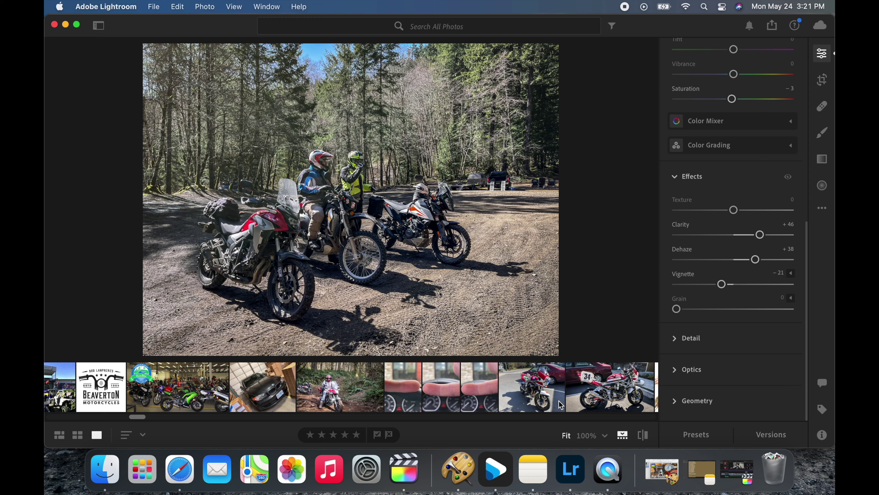
scroll(564, 398, right, 12)
scroll(568, 391, right, 2)
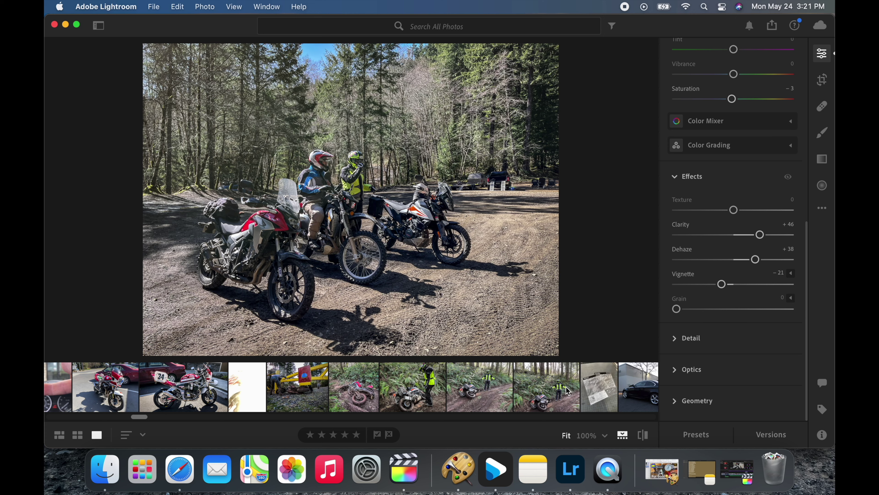
scroll(568, 390, right, 9)
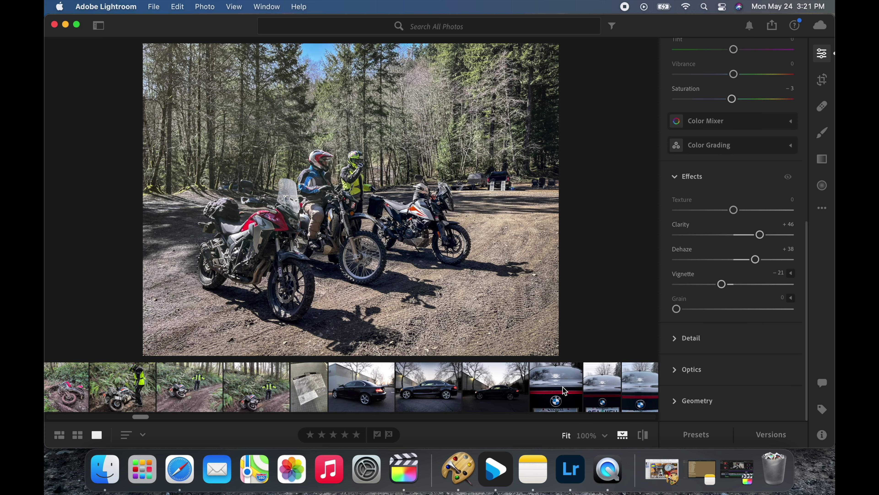
click(438, 397)
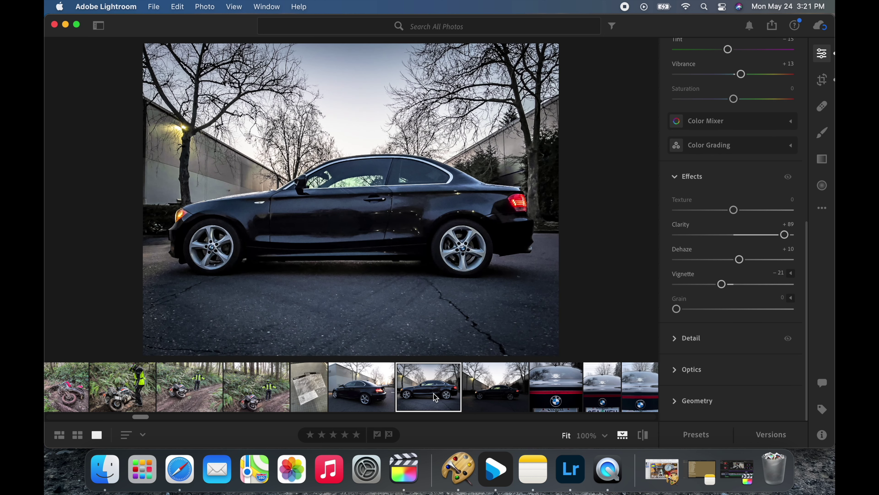
click(379, 394)
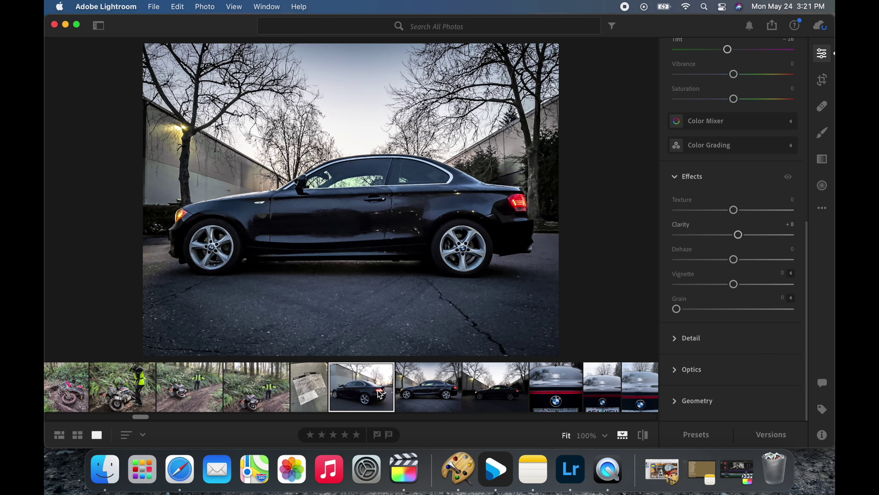
click(431, 394)
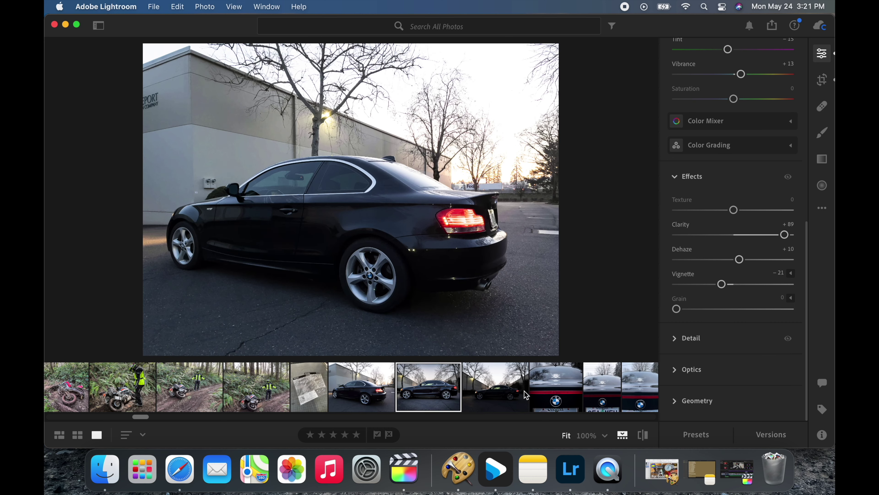
click(643, 435)
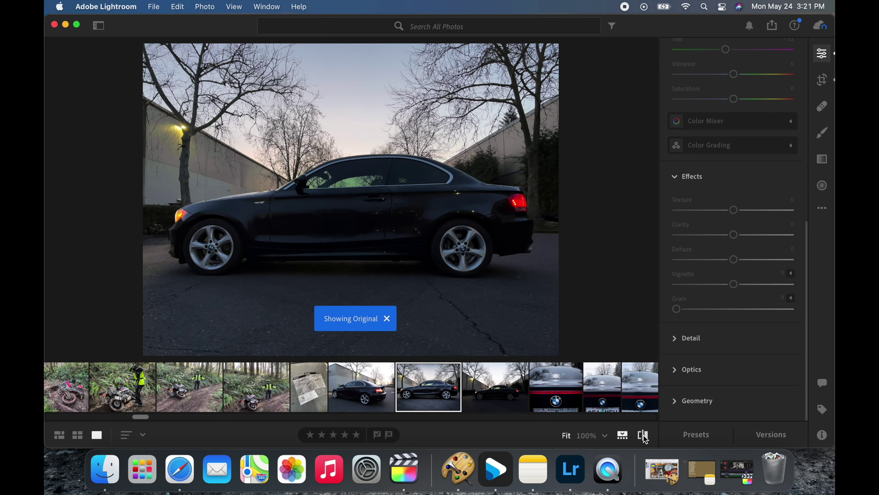
click(644, 436)
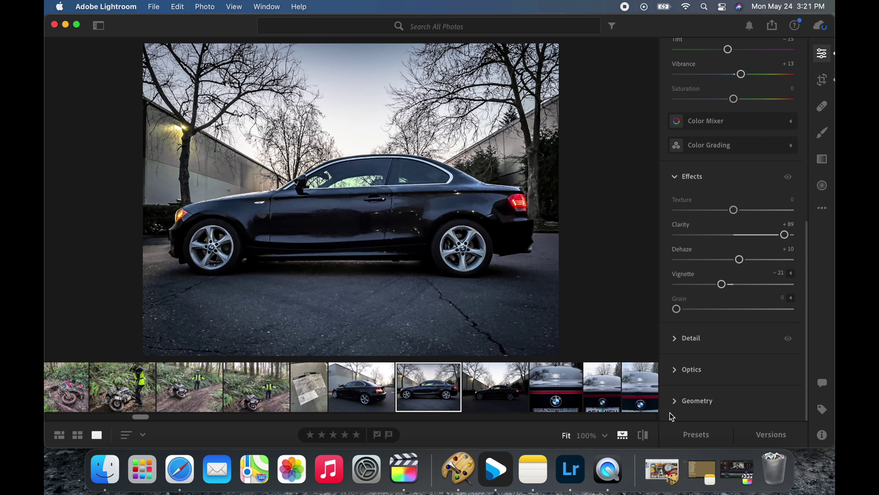
View the edited photo of the red motorcycle with luggage, its wider unedited shot and the two forest trail motorcycle photos
scroll(609, 375, right, 10)
scroll(601, 376, right, 1)
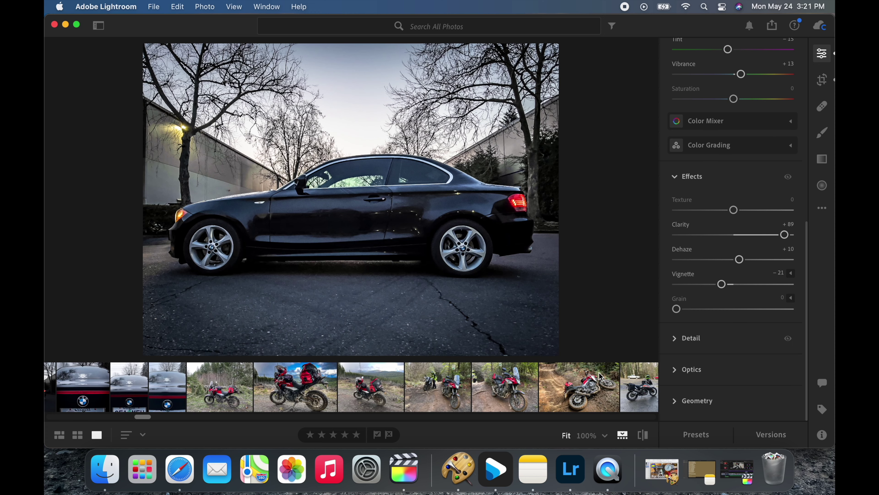
click(306, 390)
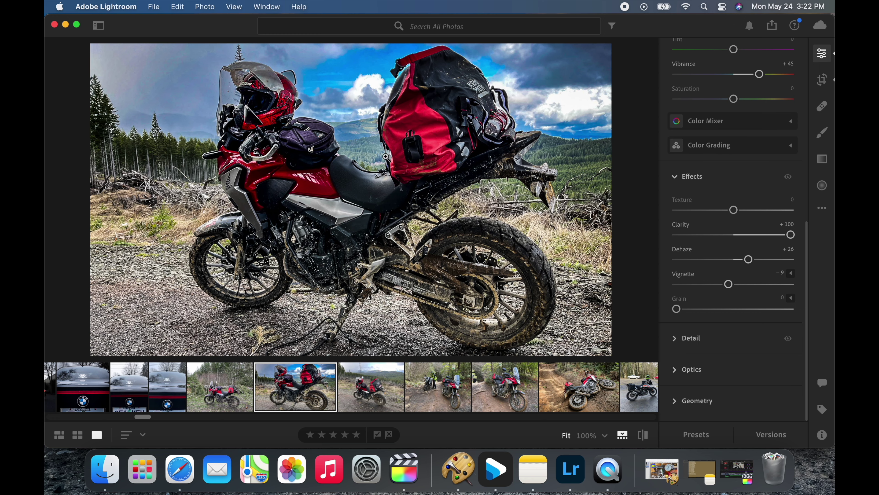
click(370, 398)
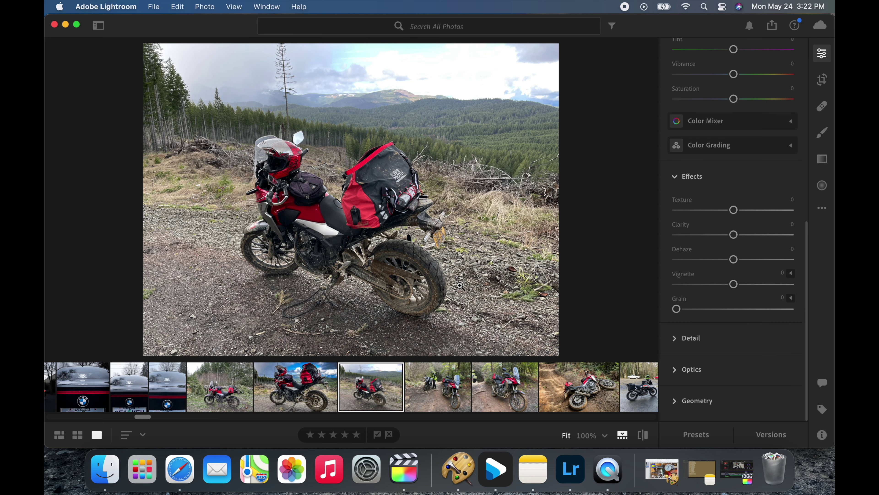
click(505, 387)
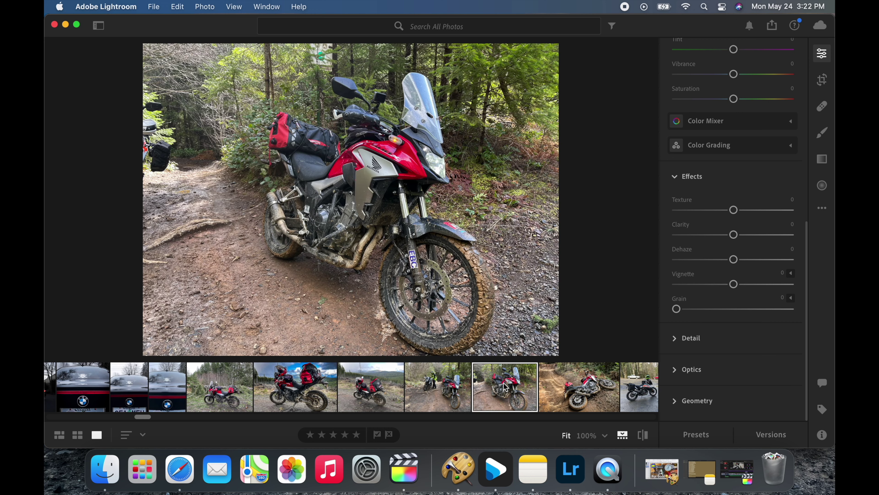
click(442, 400)
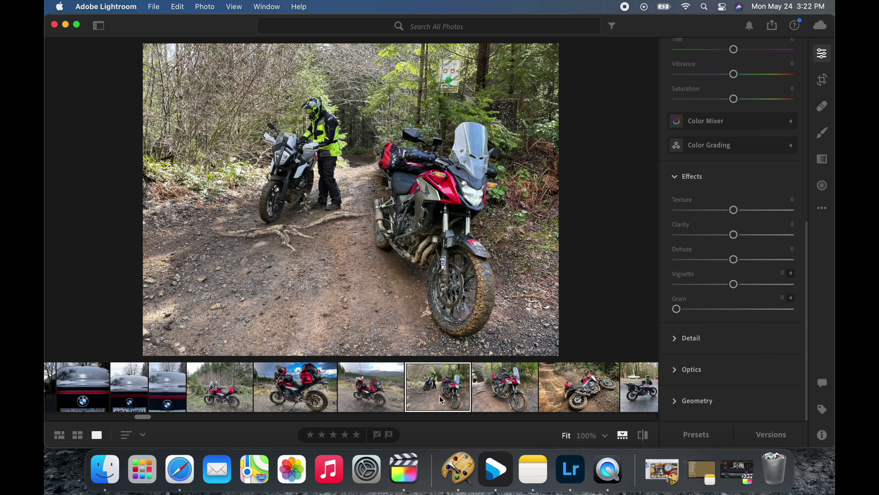
Open the second photo of the man in camouflage rowing a boat on the snowy river
scroll(509, 395, right, 5)
scroll(509, 395, right, 3)
click(378, 386)
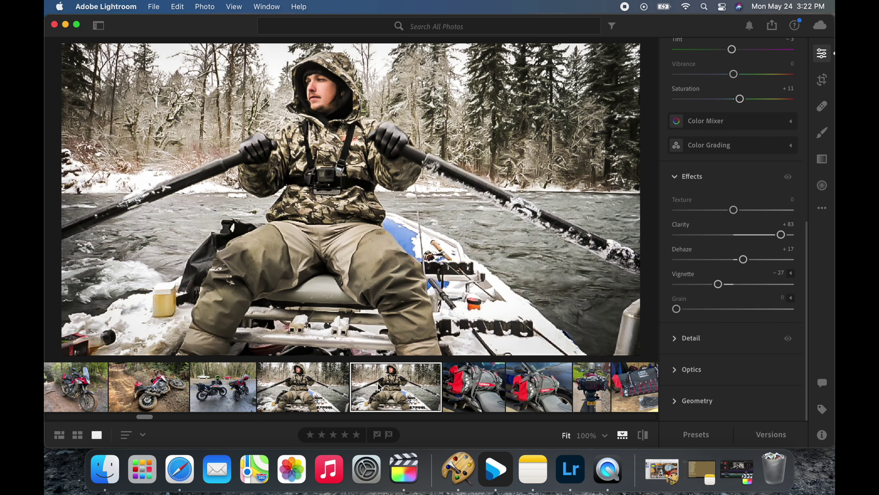
Compare the two photos of the man in camouflage rowing on the snowy river by switching between them
click(317, 387)
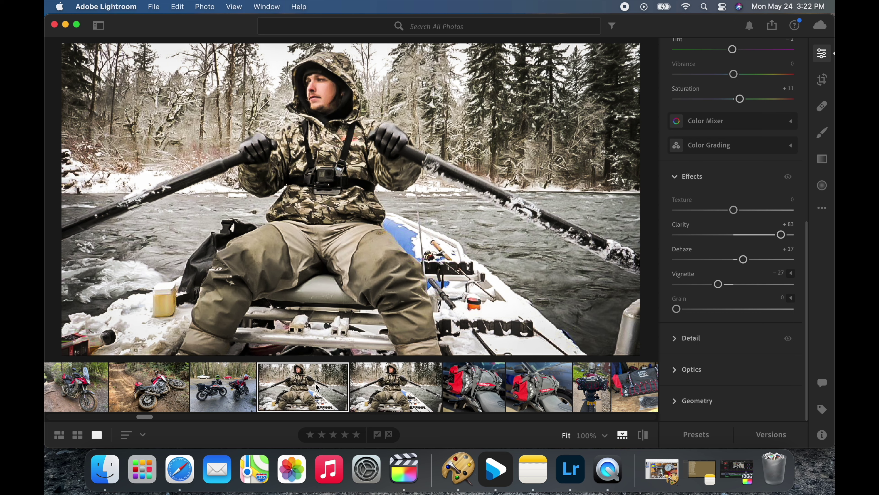
click(367, 387)
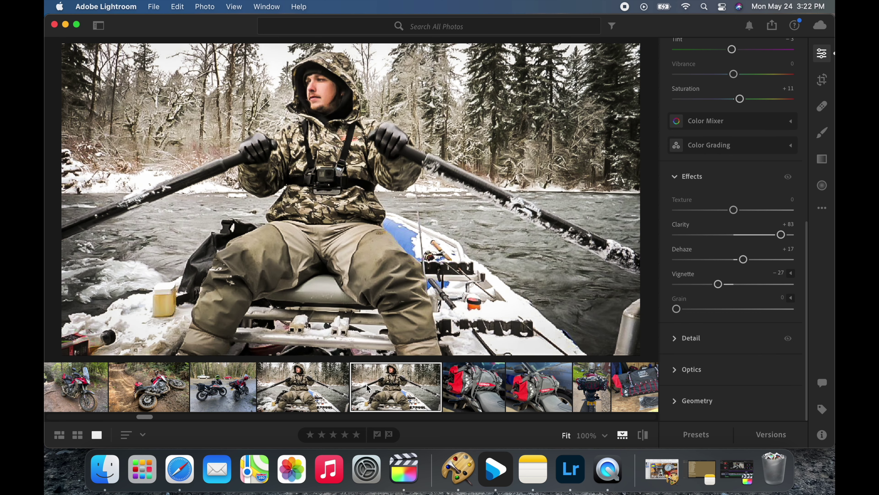
Open the edited photo of the red motorcycle in front of the arched bridge and compare it with its original
scroll(420, 390, right, 3)
scroll(419, 389, right, 5)
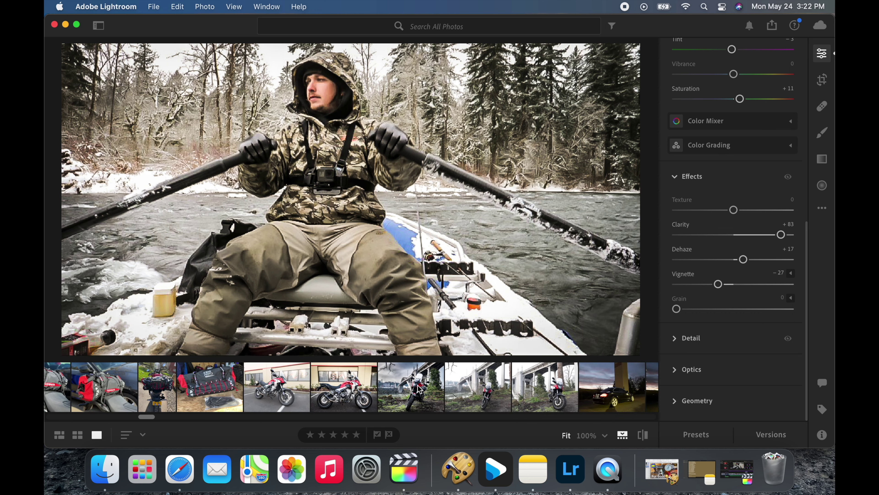
scroll(420, 390, right, 1)
click(379, 390)
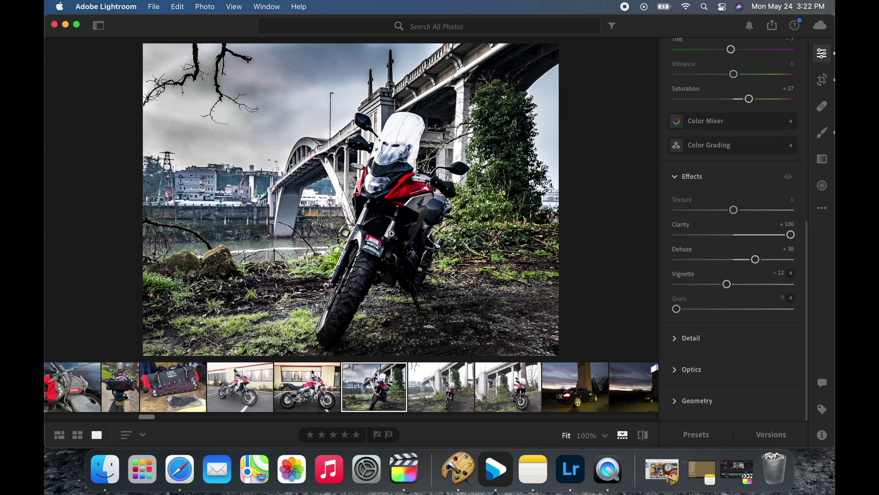
click(643, 435)
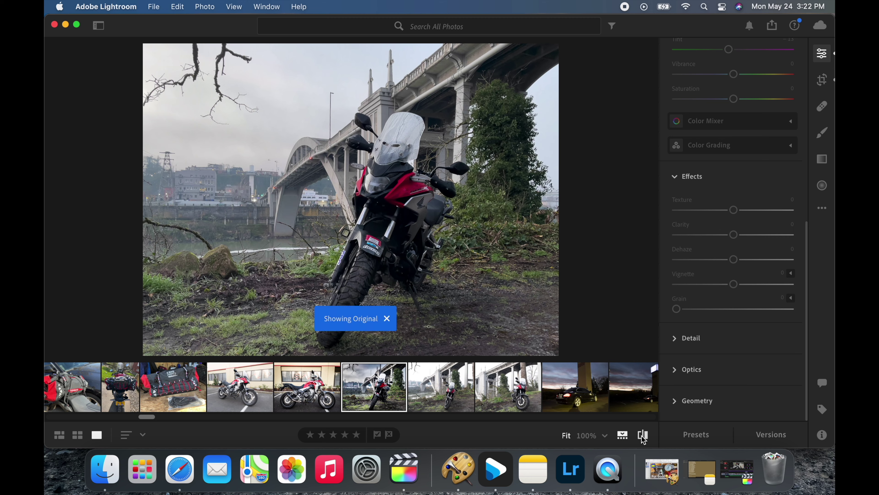
click(643, 437)
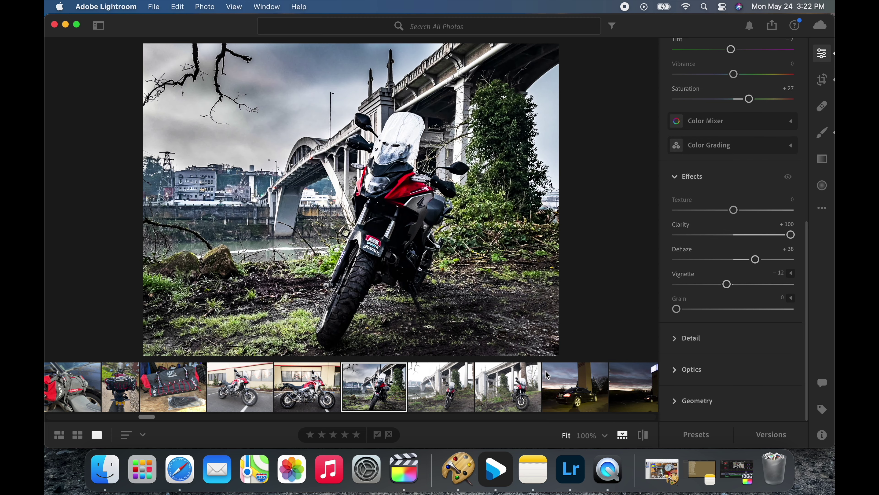
Browse past the bridge motorcycle photos and open the first photo of the black car against the sunset sky
click(540, 395)
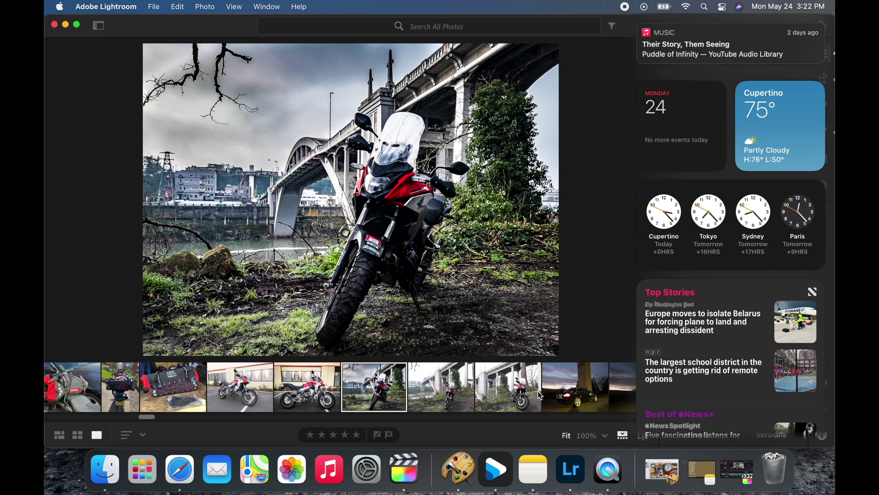
scroll(486, 391, right, 10)
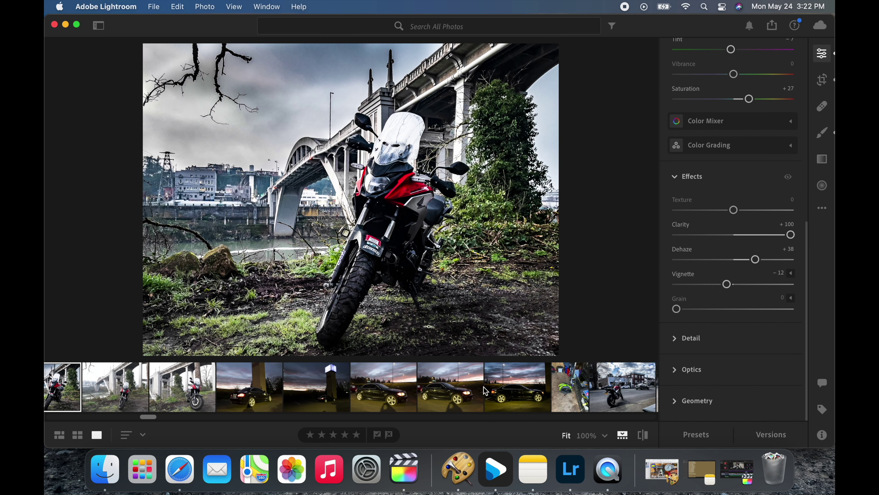
click(355, 390)
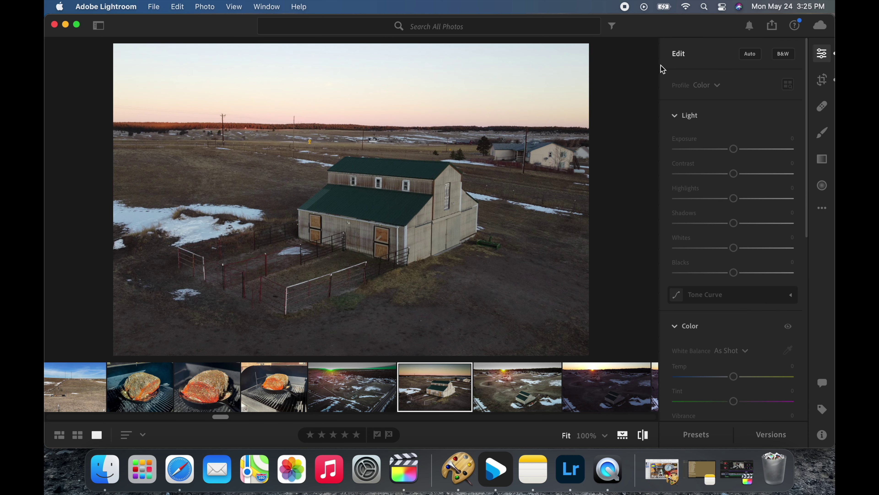
Compare the original aerial photo of the green-roofed barn with its edited version
key(backslash)
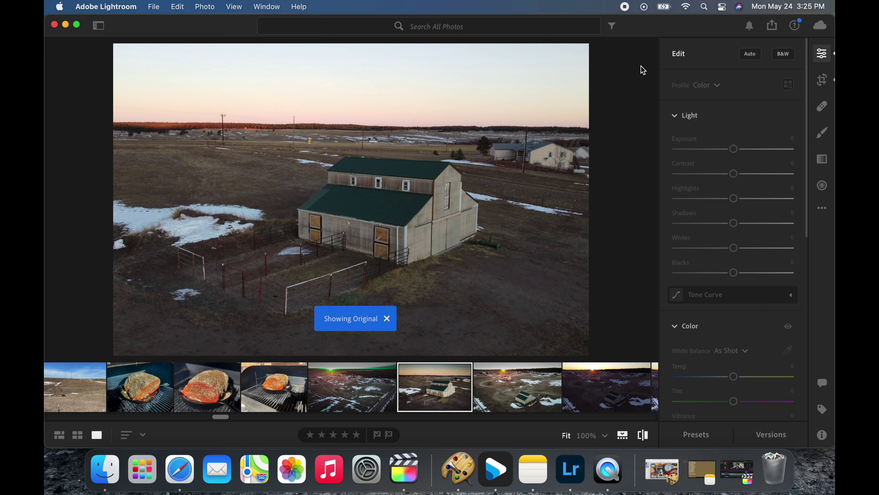
key(backslash)
click(643, 440)
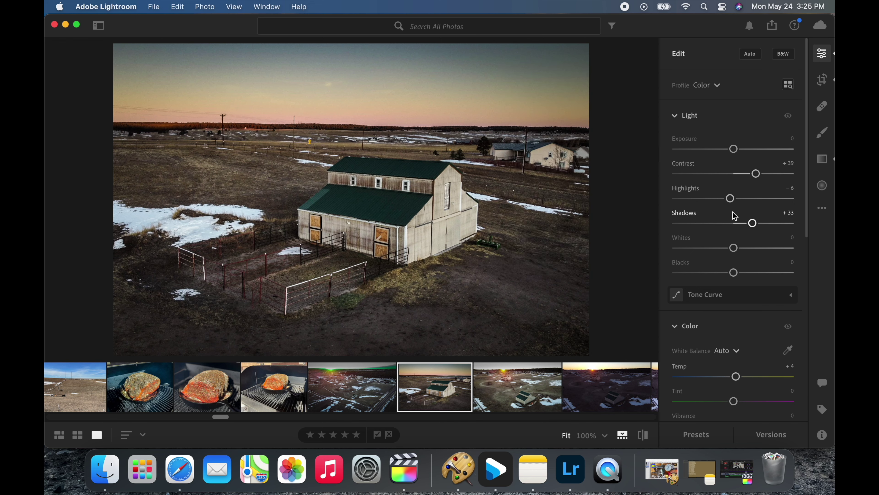
Set the barn photo's Clarity to +47 and review its colour and effects adjustments
scroll(736, 343, down, 10)
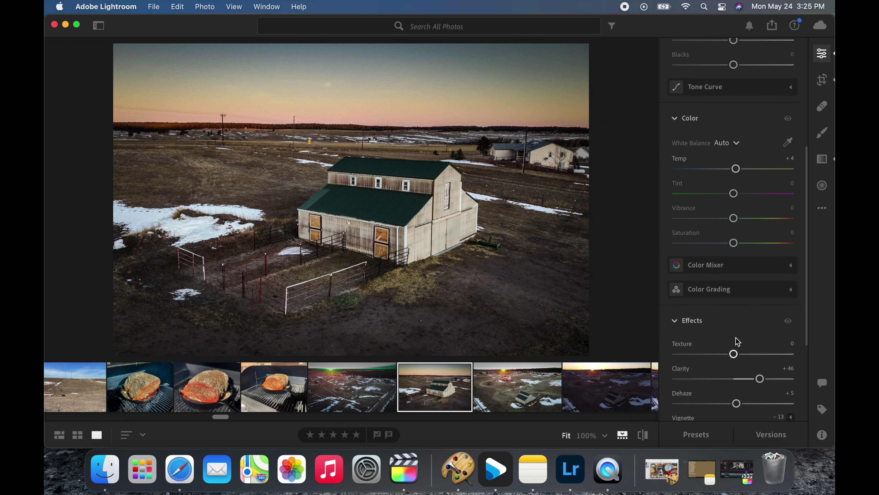
scroll(738, 342, down, 1)
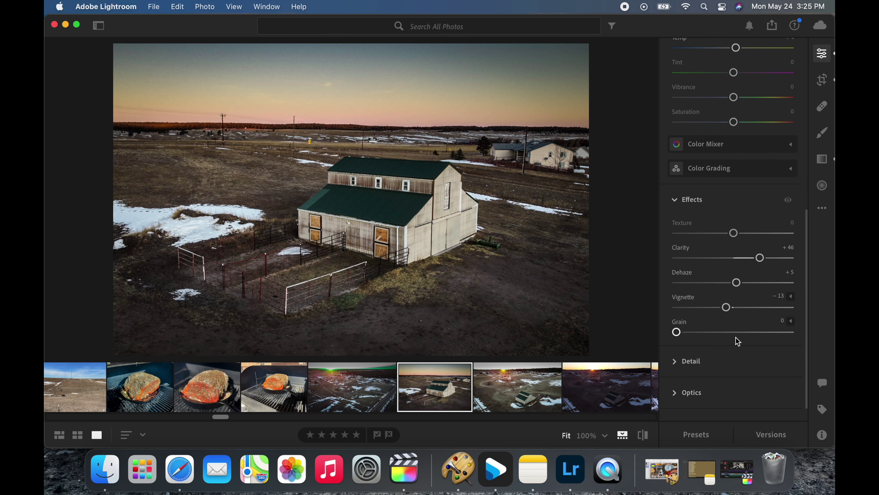
mouse_move(761, 261)
mouse_down()
mouse_move(738, 260)
mouse_move(761, 259)
mouse_up()
scroll(727, 312, up, 3)
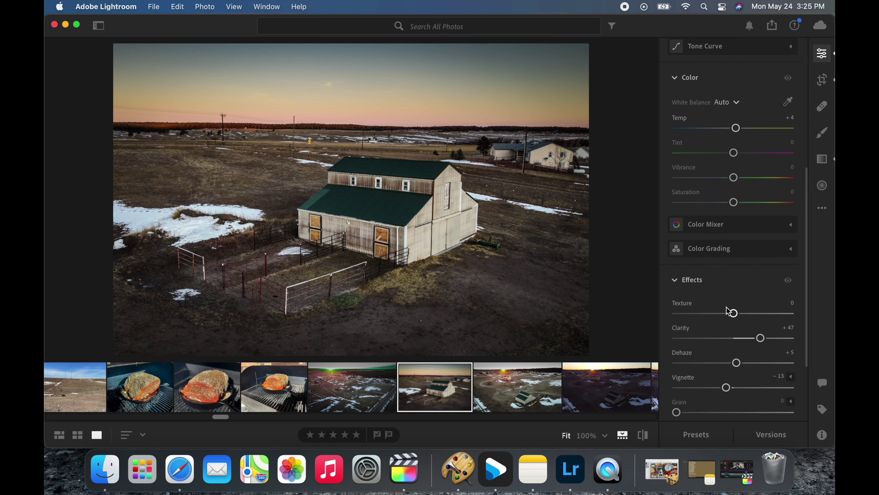
scroll(727, 308, down, 5)
Show the linear gradient applied to the barn photo and compare the edited version with its original
click(822, 159)
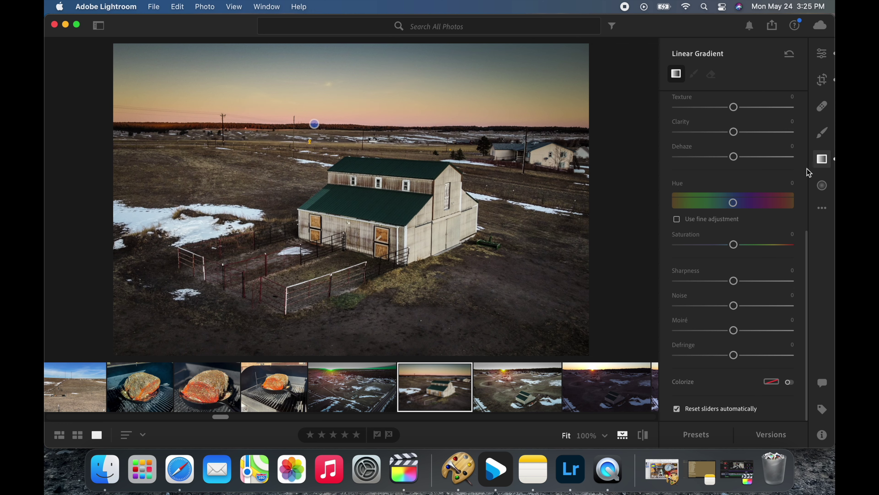
click(642, 437)
click(642, 437)
Find and open the edited aerial photo of the two-storey house with patches of snow
scroll(593, 405, right, 5)
scroll(593, 405, left, 3)
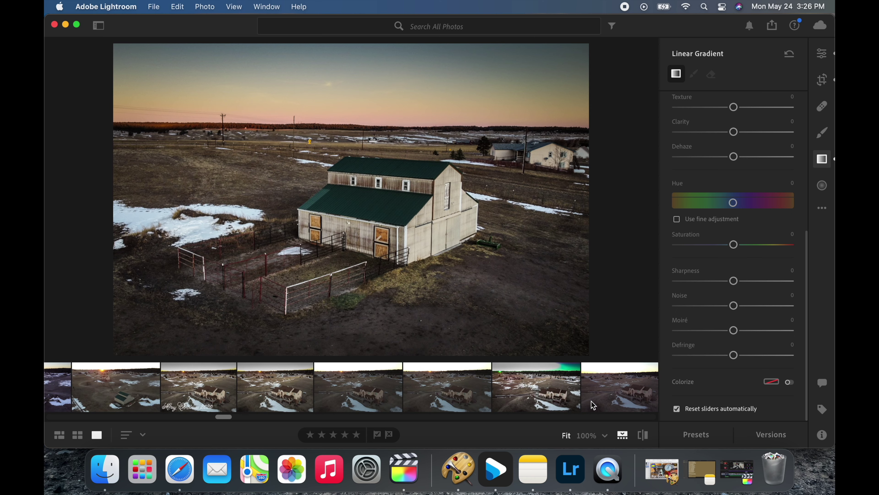
click(283, 385)
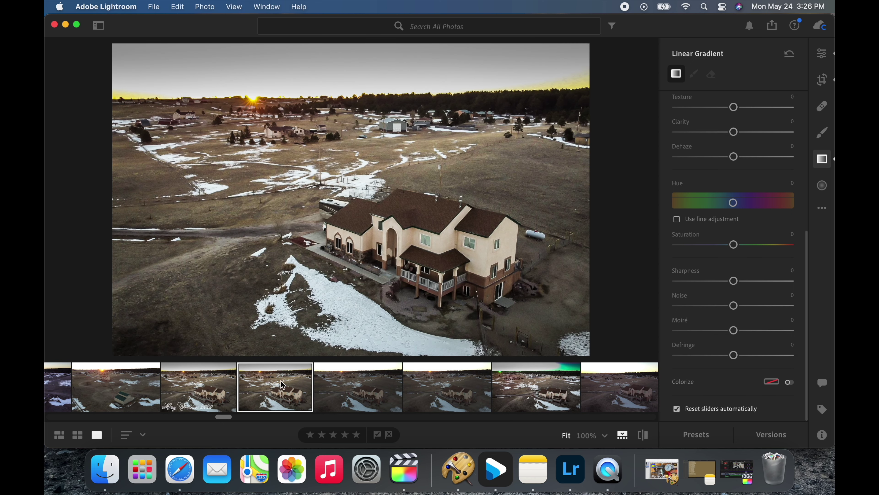
Find the edited close-up photo of the cow's face behind the fence and compare it with its original
scroll(361, 380, right, 3)
scroll(361, 380, right, 5)
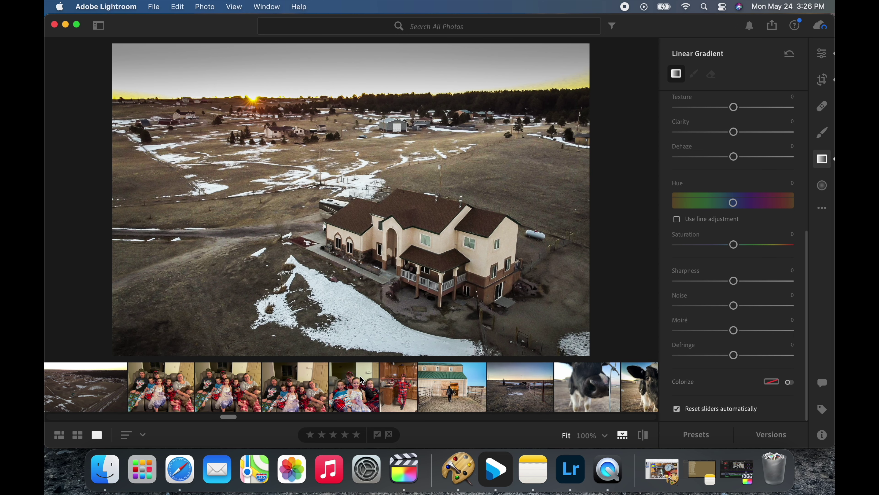
scroll(362, 380, right, 6)
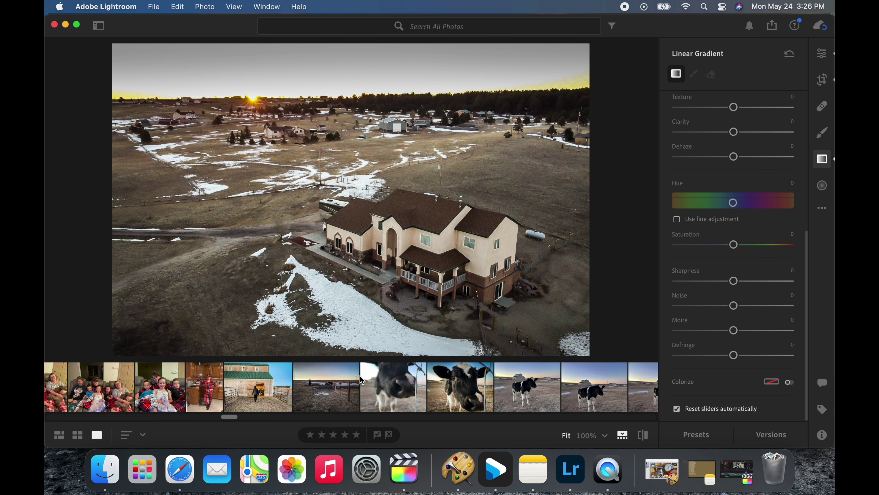
click(433, 391)
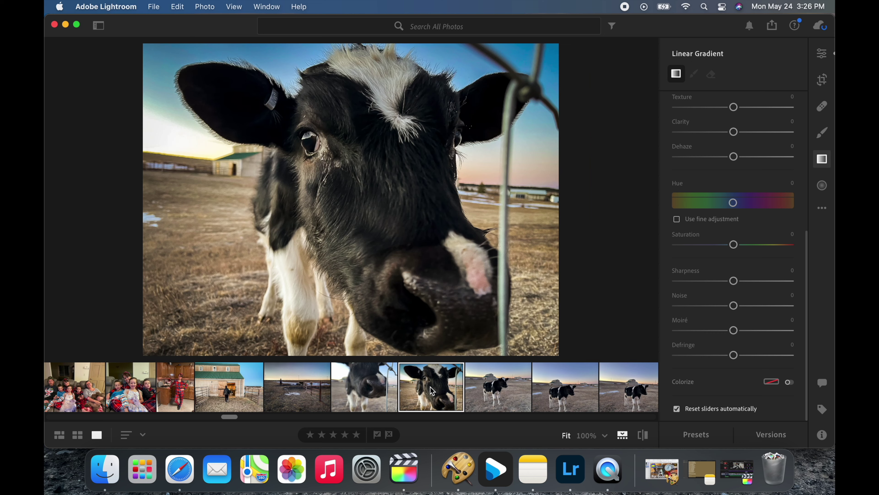
click(647, 438)
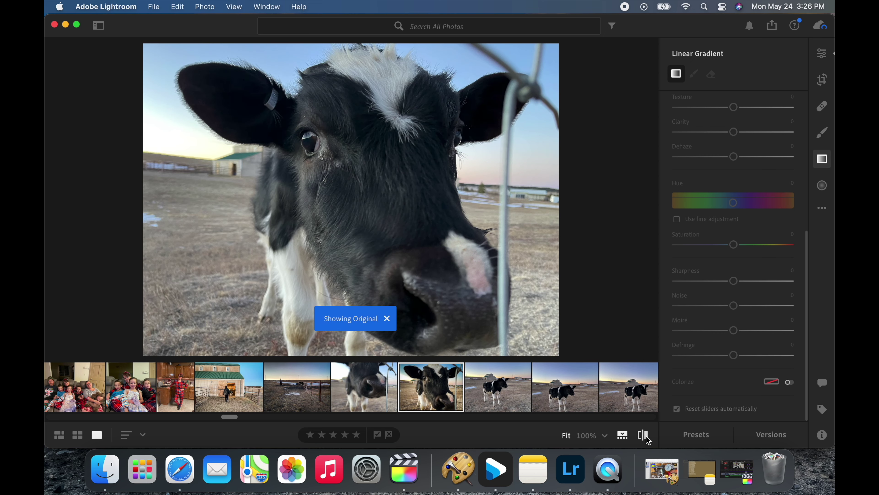
click(647, 438)
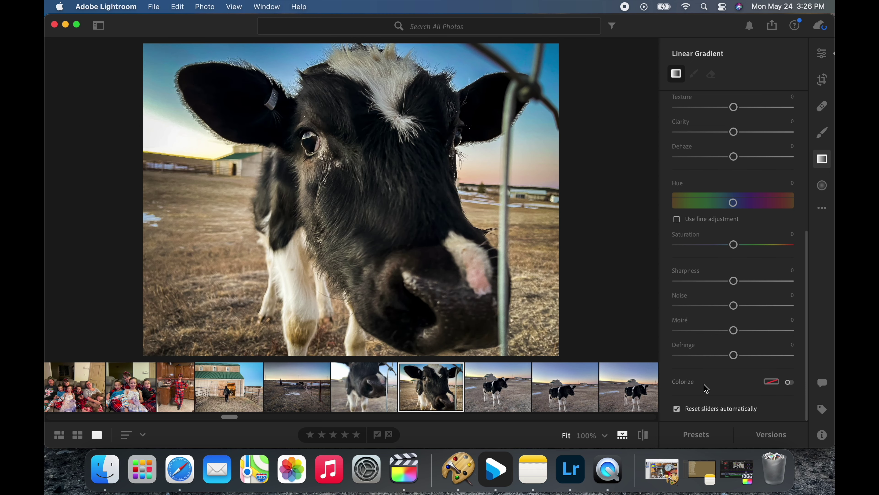
Review the light, colour and effects adjustments of the cow close-up in the general edit settings
scroll(749, 343, up, 5)
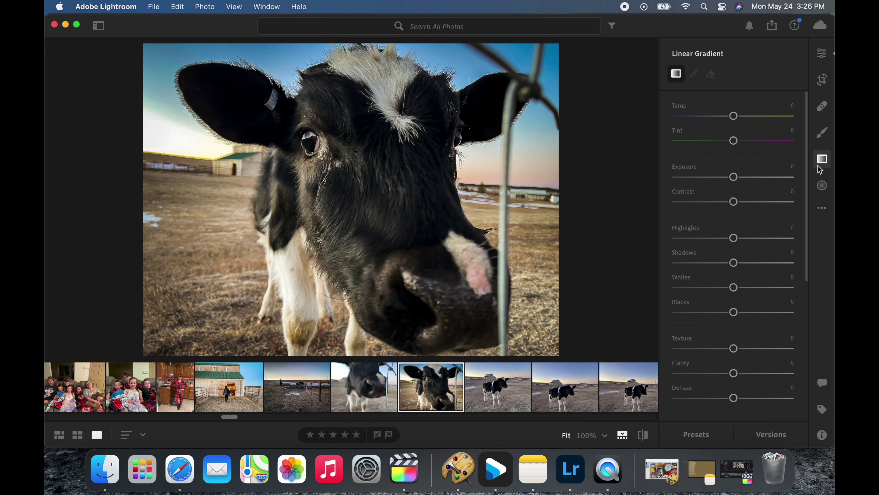
click(823, 54)
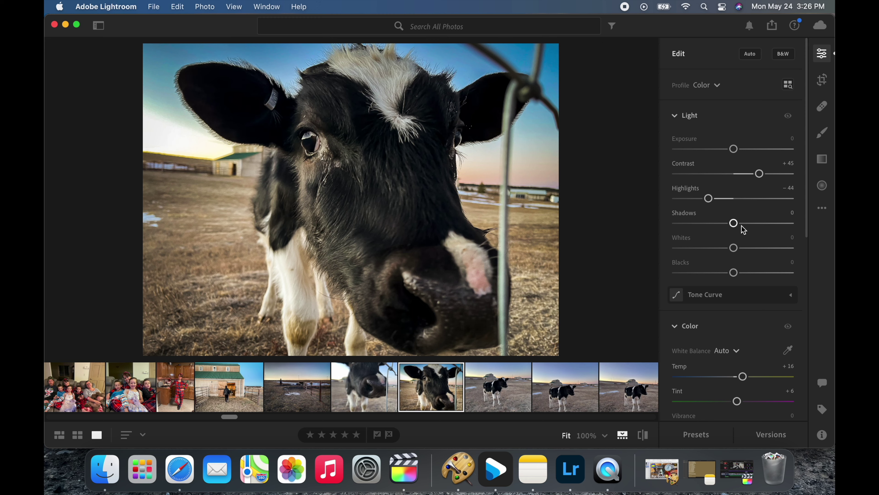
scroll(769, 239, down, 5)
scroll(769, 239, down, 2)
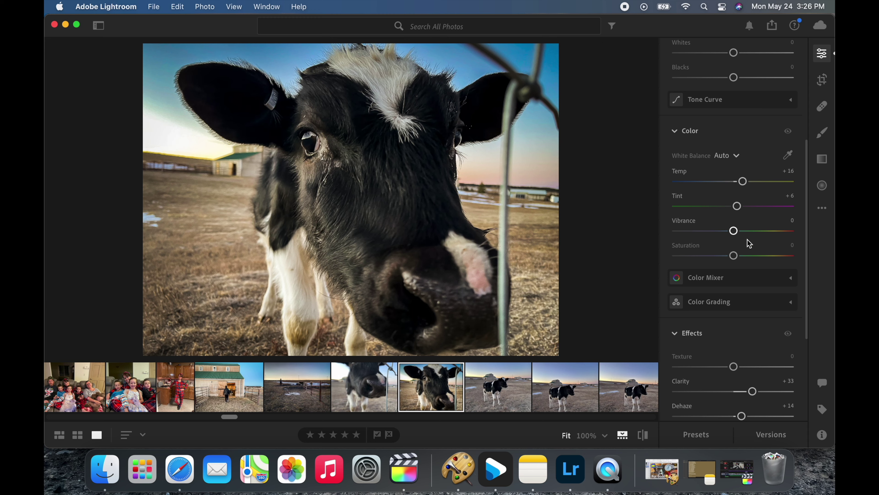
scroll(751, 301, down, 5)
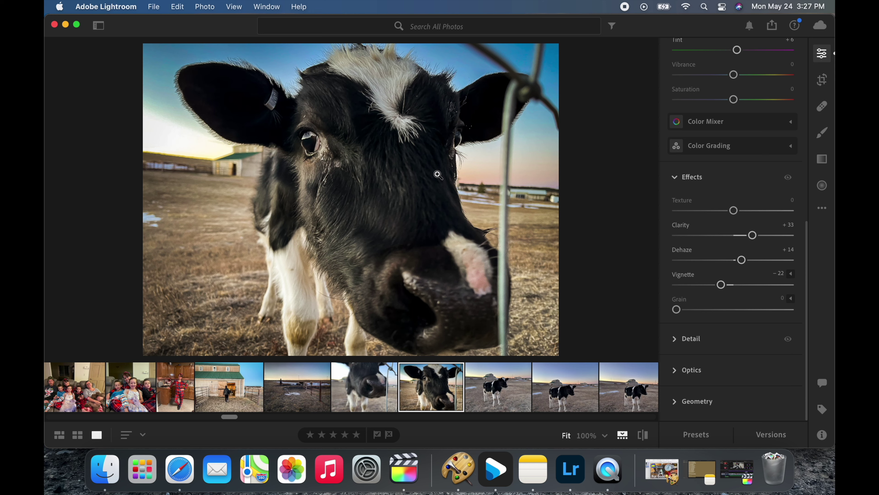
Open the edited photo of the calf standing in front of the barn and compare it with its original
scroll(528, 395, right, 10)
click(380, 392)
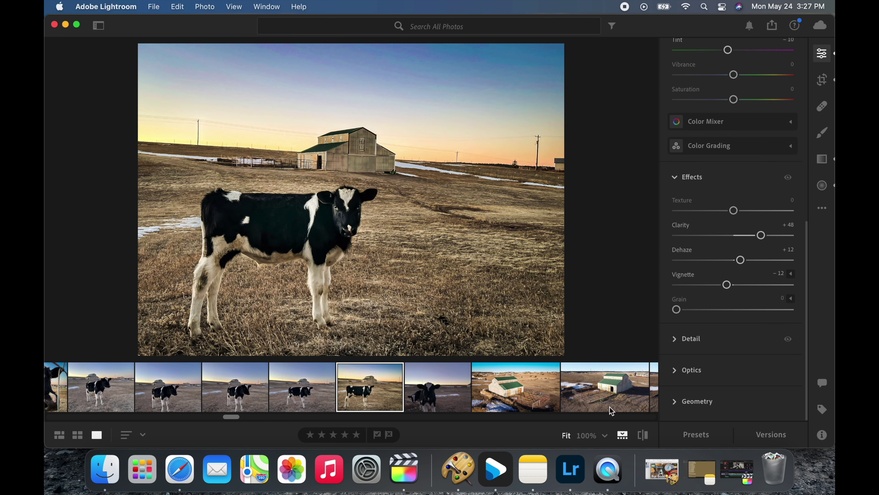
click(643, 438)
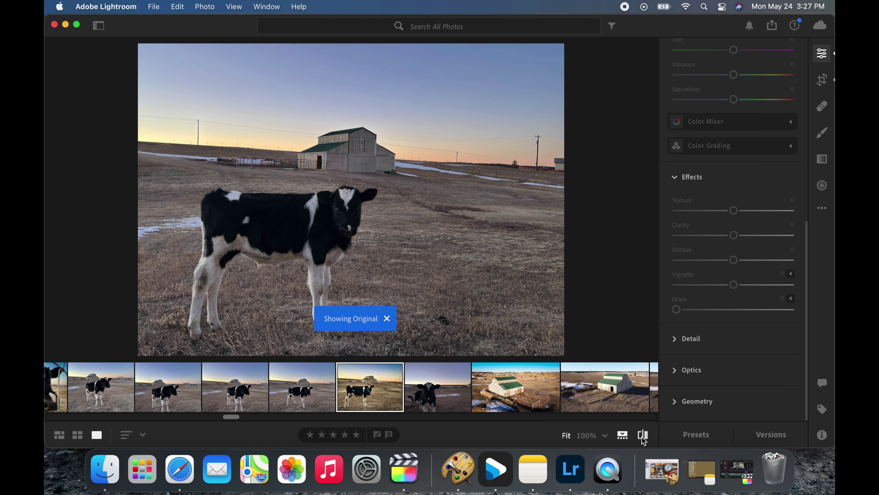
click(643, 437)
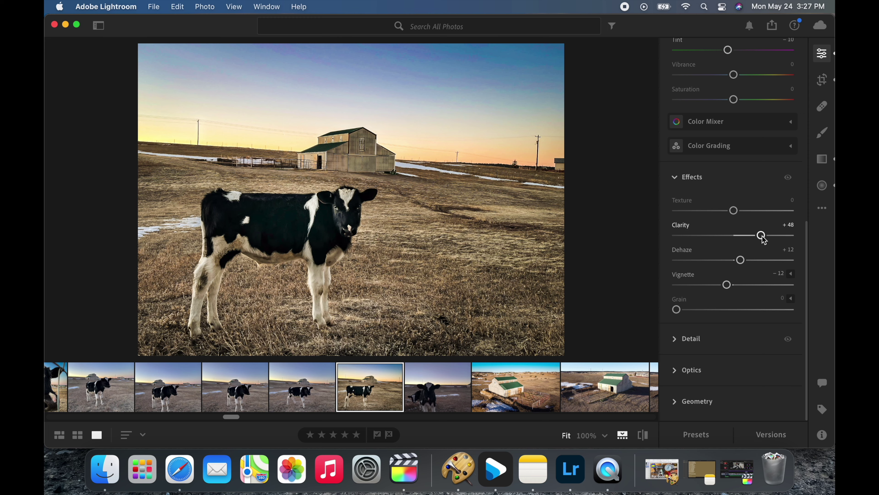
Review the calf photo's light and colour adjustments and show its linear gradient
scroll(764, 239, up, 7)
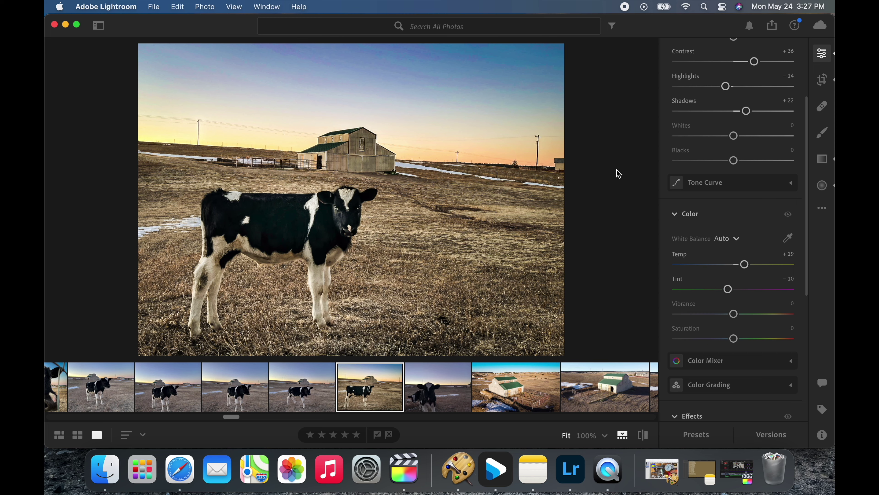
scroll(750, 219, up, 5)
scroll(746, 218, up, 1)
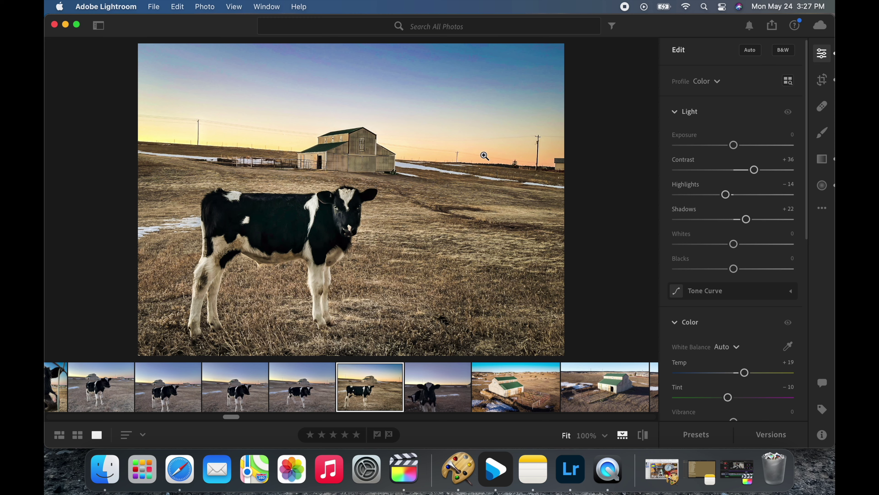
click(823, 160)
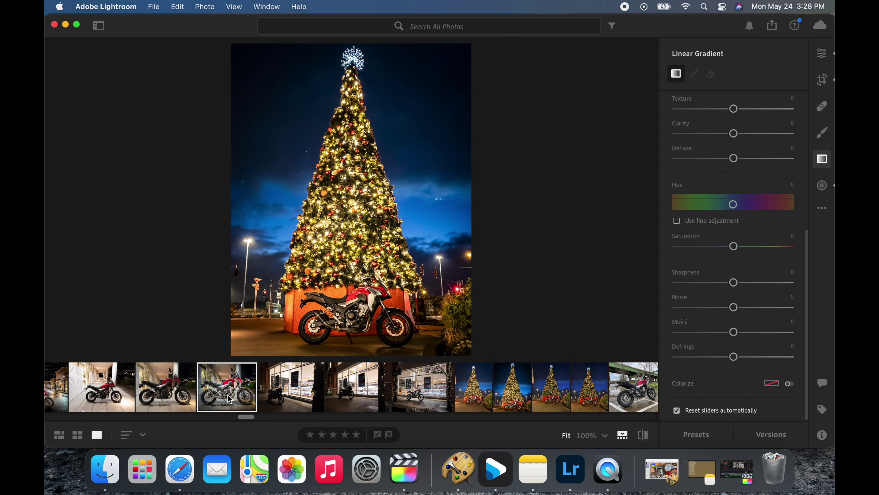
Open the edited night photo of the red motorcycle by the lit storefront and compare it with its original
click(229, 398)
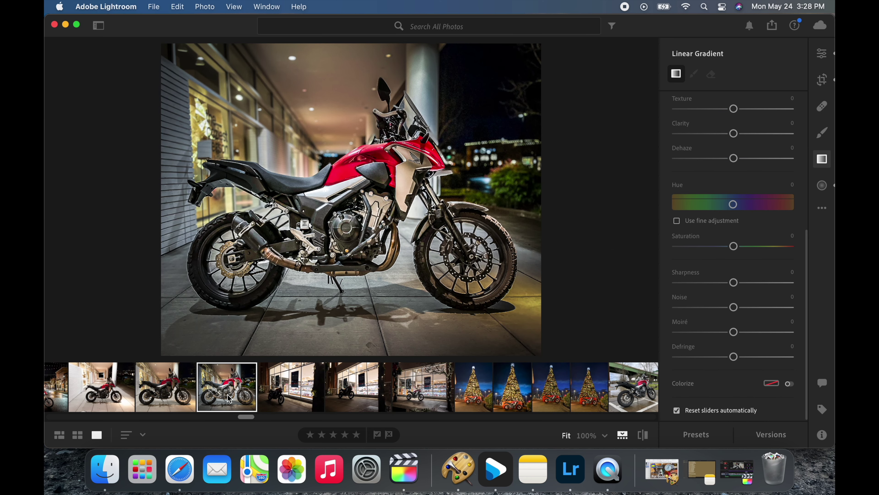
click(643, 436)
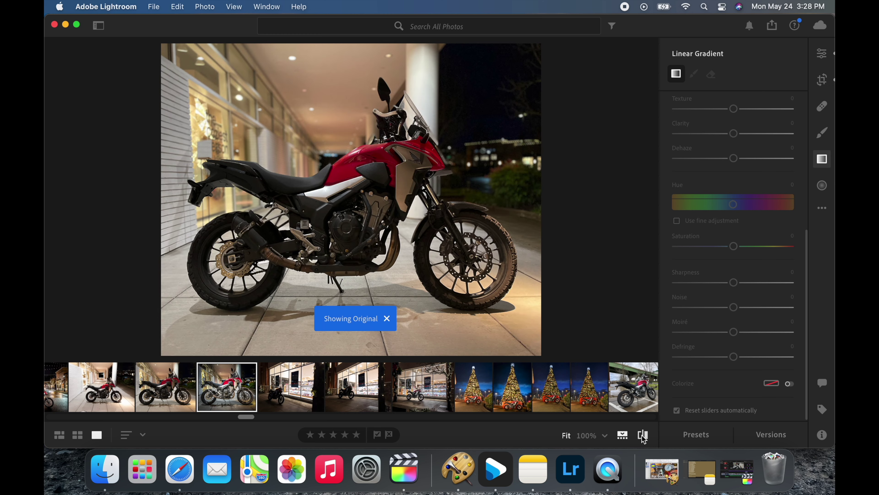
click(643, 437)
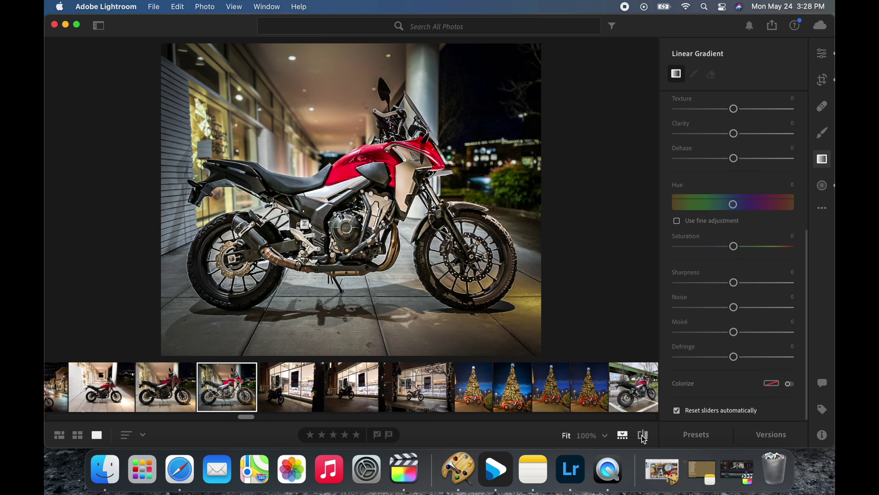
Compare the night motorcycle photo with its original and review its light adjustments in the general edit settings
click(644, 437)
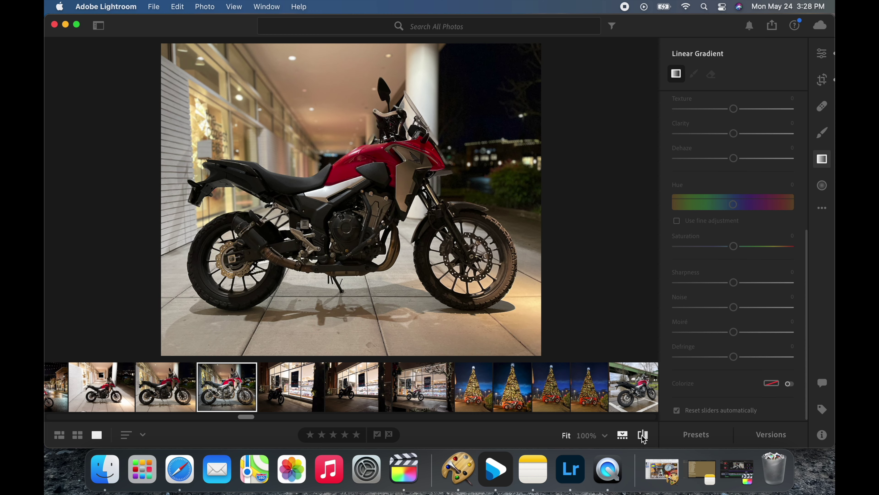
click(822, 53)
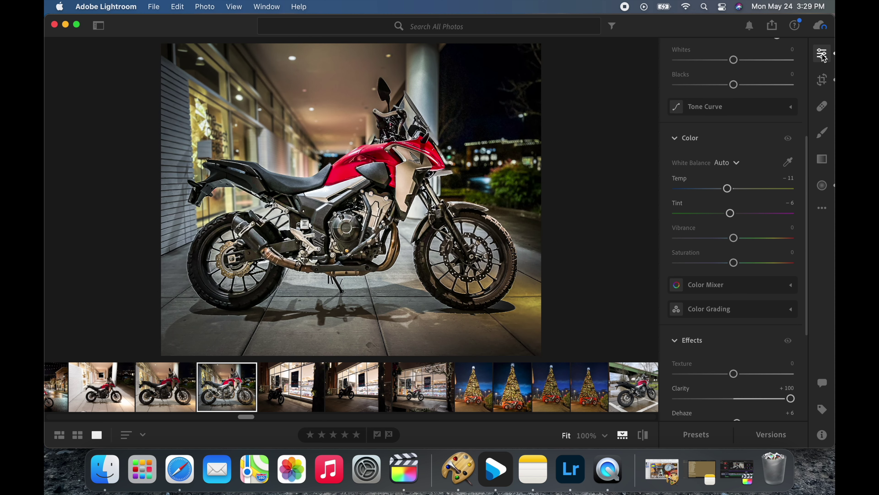
scroll(721, 153, up, 5)
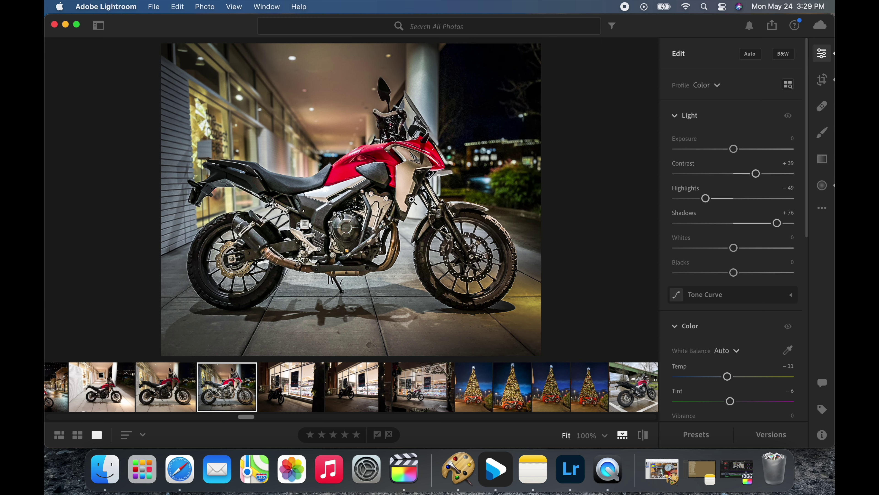
Select the radial gradient on the red motorcycle and examine its feather, exposure and other adjustment settings
click(823, 186)
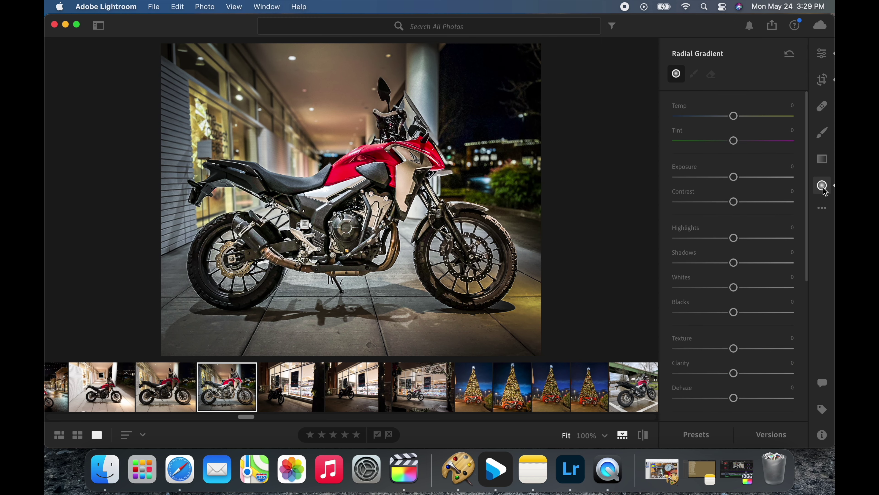
drag(343, 214, 502, 286)
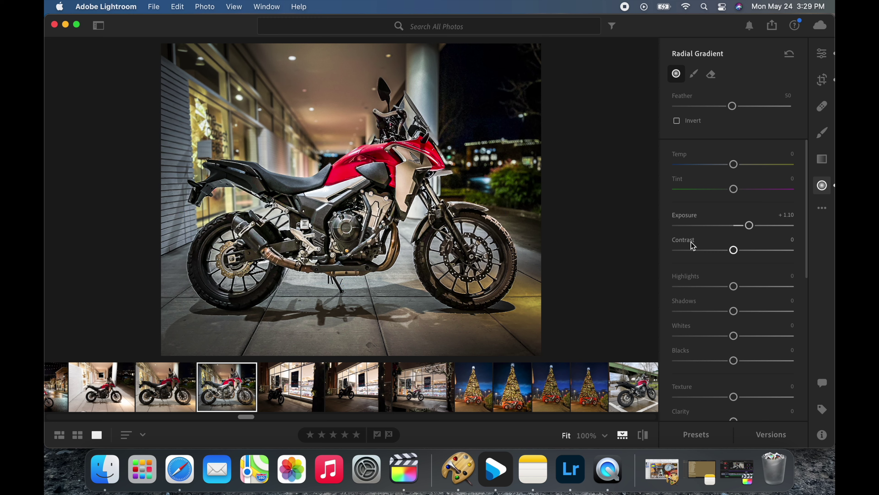
scroll(764, 236, down, 5)
scroll(763, 236, up, 3)
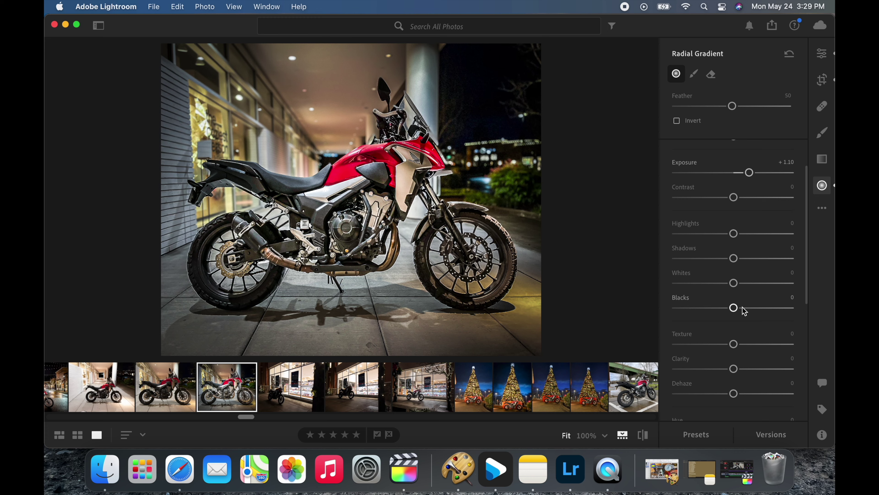
scroll(757, 290, down, 5)
scroll(760, 290, up, 5)
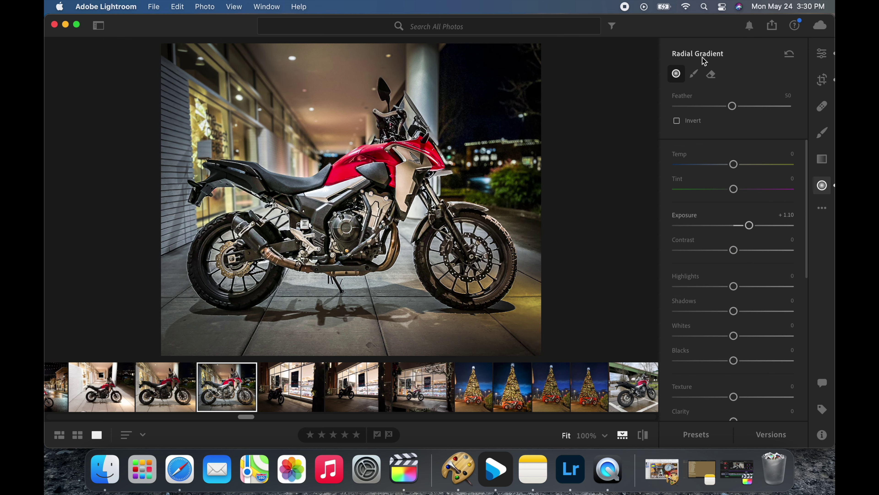
Review the motorcycle photo's color and effects adjustments in the general edit settings and compare the finished edit with the original
click(822, 159)
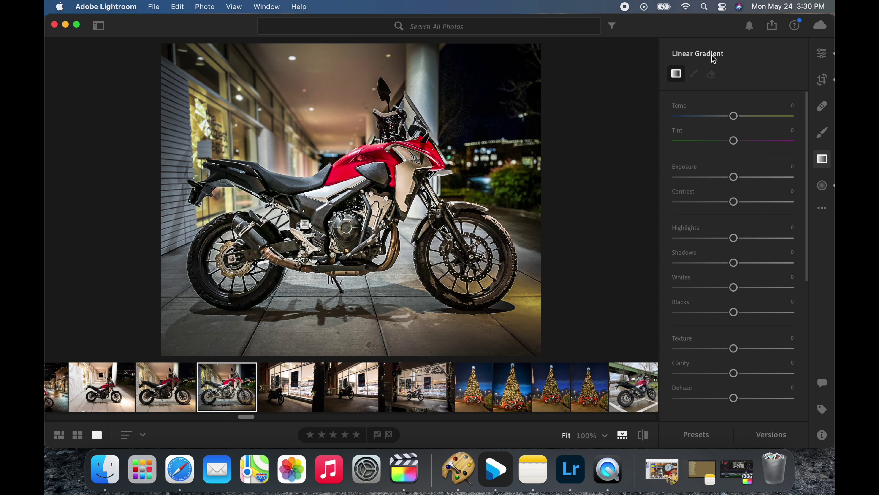
click(824, 55)
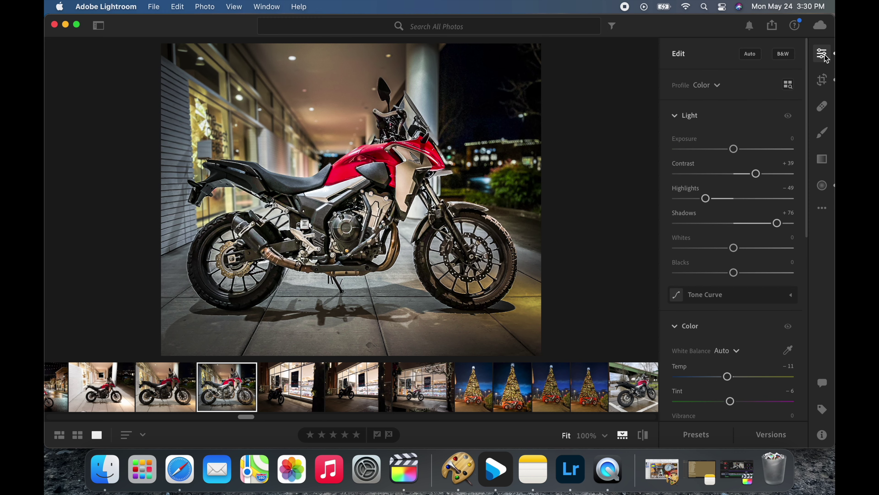
scroll(736, 286, down, 10)
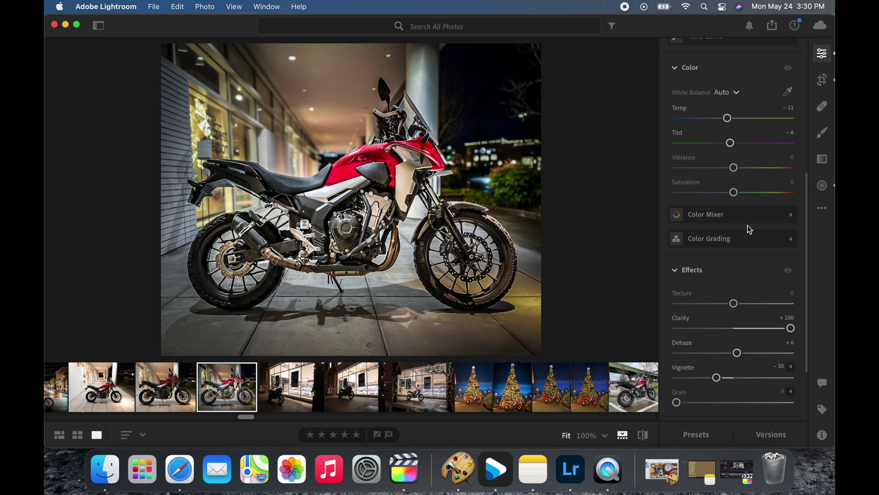
scroll(748, 230, down, 3)
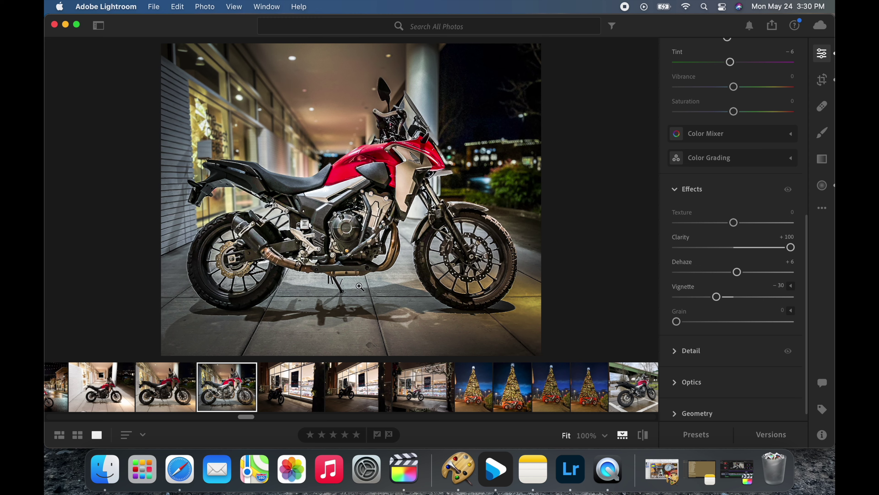
click(643, 436)
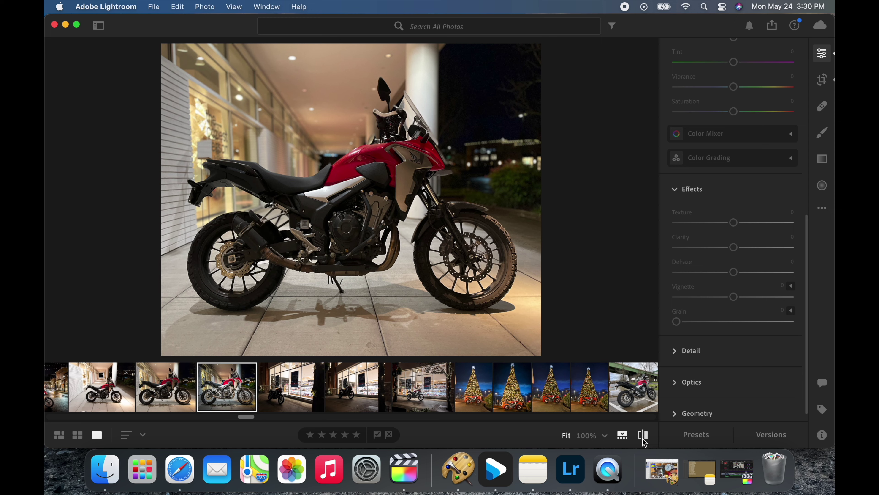
click(644, 437)
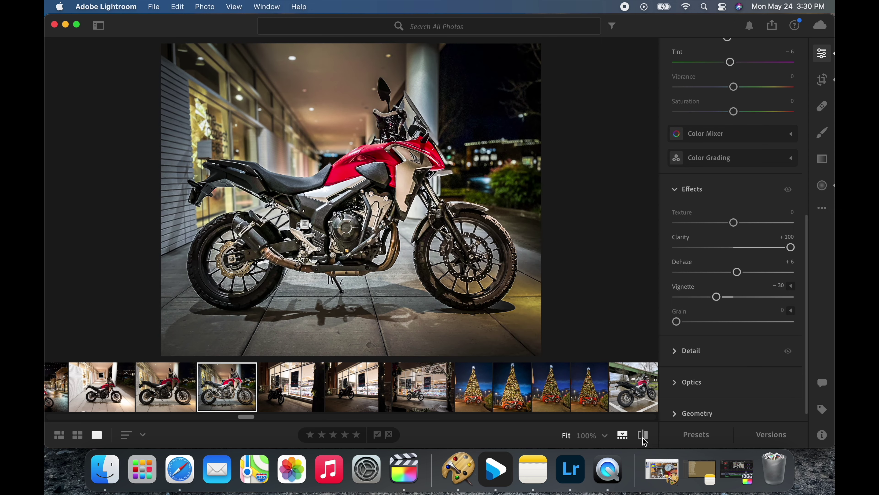